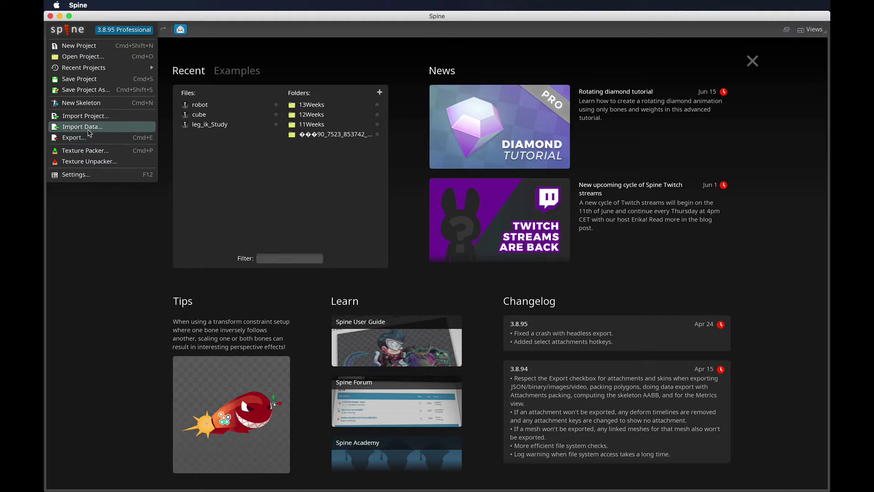
Step: Start a data import and choose Avengers Hulk_F_1920.json from the 14Weeks folder as the JSON file
{"action": "left_click", "coordinate": [89, 127]}
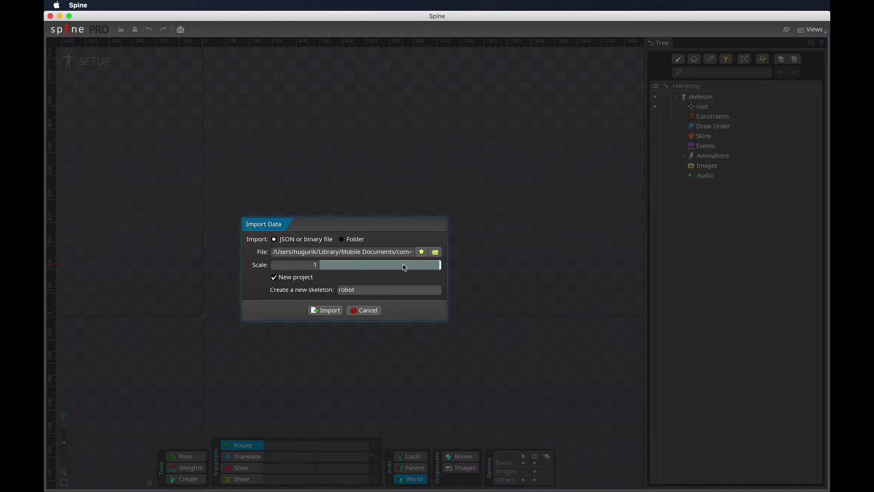
{"action": "left_click", "coordinate": [435, 253]}
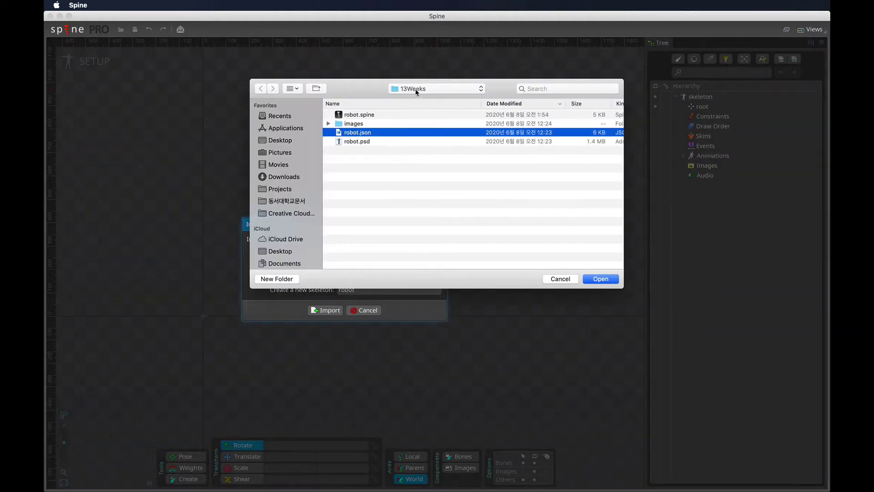
{"action": "left_click", "coordinate": [415, 89]}
{"action": "left_click", "coordinate": [416, 98]}
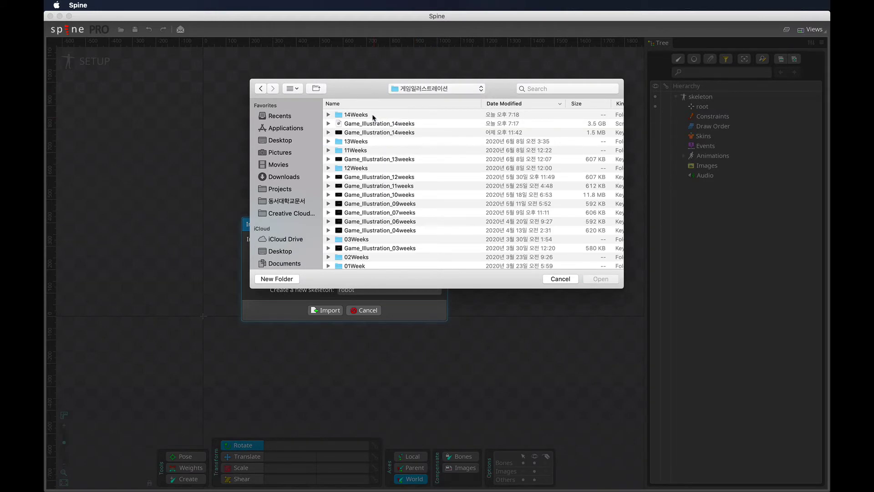
{"action": "double_click", "coordinate": [373, 116]}
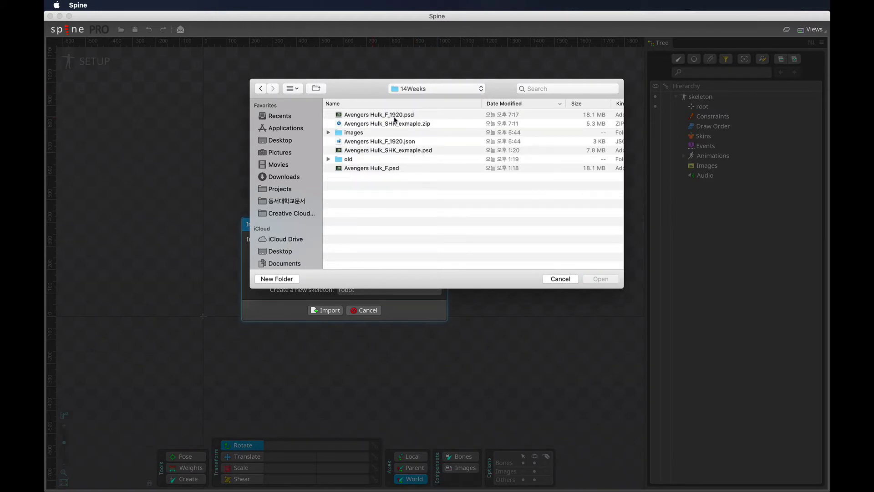
{"action": "left_click", "coordinate": [394, 141]}
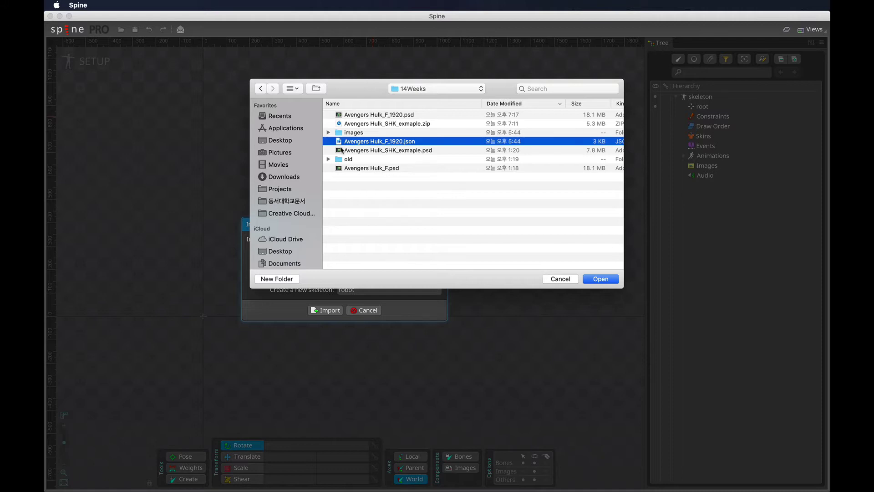
{"action": "left_click", "coordinate": [600, 280]}
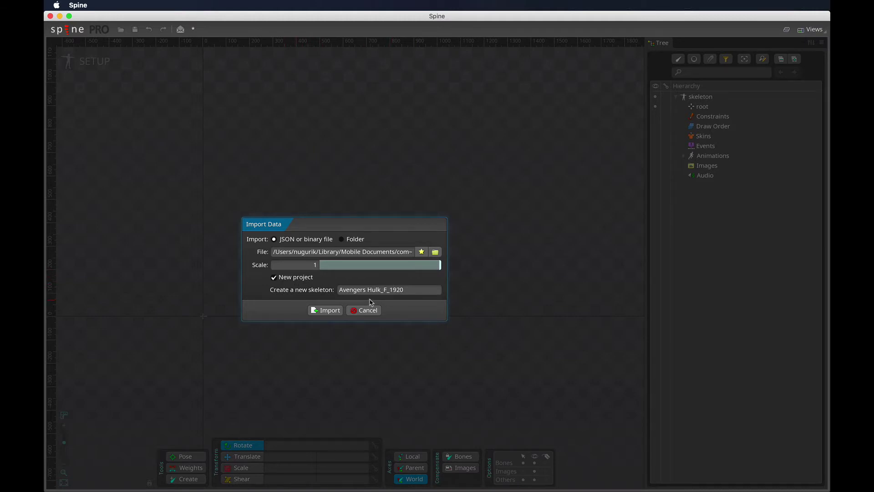
Step: Name the new skeleton Hulk and import it as a new project, discarding the unsaved changes
{"action": "left_click_drag", "start_coordinate": [368, 290], "coordinate": [330, 288]}
{"action": "key", "text": "BackSpace"}
{"action": "key", "text": "Delete"}
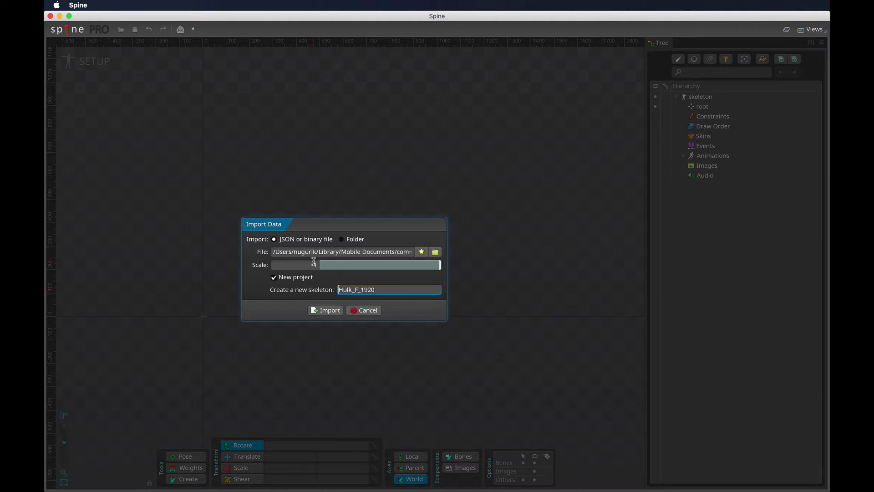
{"action": "left_click_drag", "start_coordinate": [355, 289], "coordinate": [459, 288]}
{"action": "key", "text": "BackSpace"}
{"action": "left_click", "coordinate": [326, 310]}
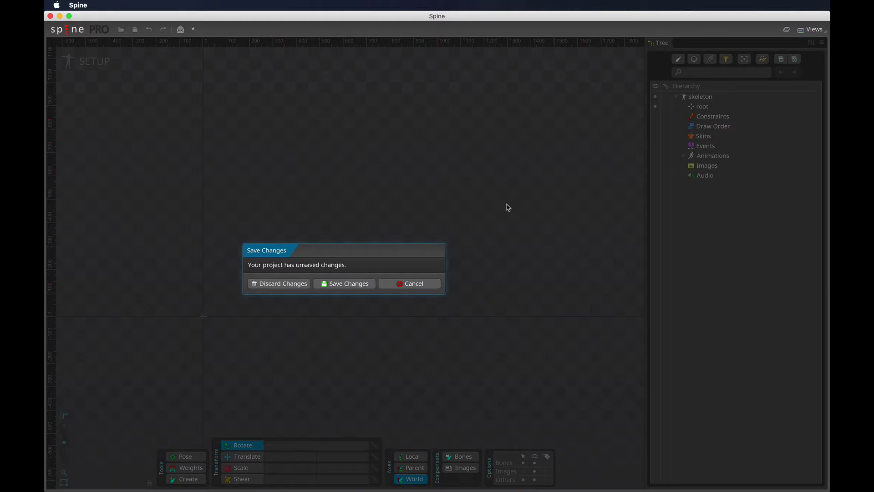
{"action": "left_click", "coordinate": [286, 286]}
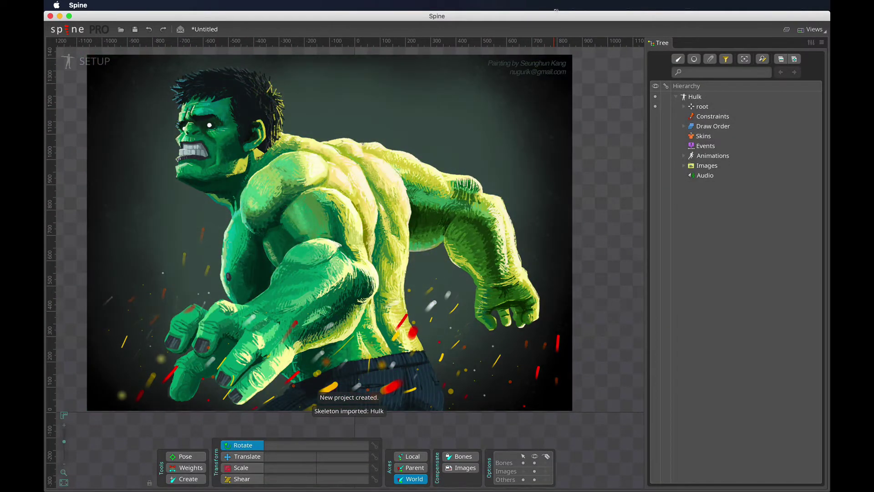
Step: Expand the root bone, select all its slots from Arm_L_Under to nose, and select the root bone to inspect the imported character
{"action": "left_click", "coordinate": [555, 5]}
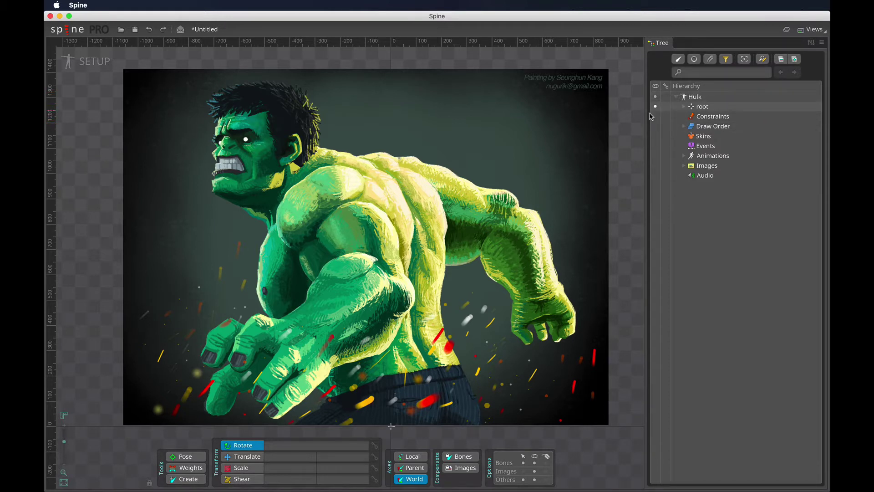
{"action": "left_click", "coordinate": [684, 108]}
{"action": "left_click", "coordinate": [731, 116]}
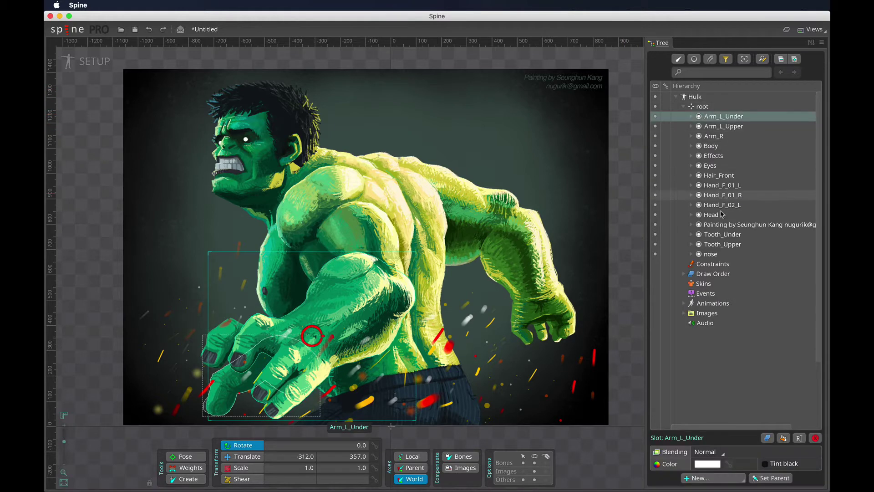
{"action": "left_click", "coordinate": [727, 254], "text": "shift"}
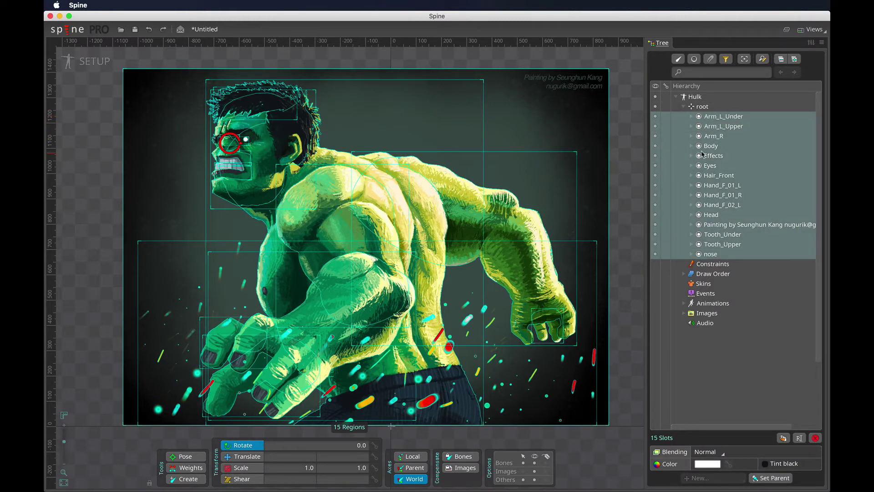
{"action": "left_click", "coordinate": [710, 107]}
{"action": "scroll", "coordinate": [468, 327], "scroll_direction": "up", "scroll_amount": 2}
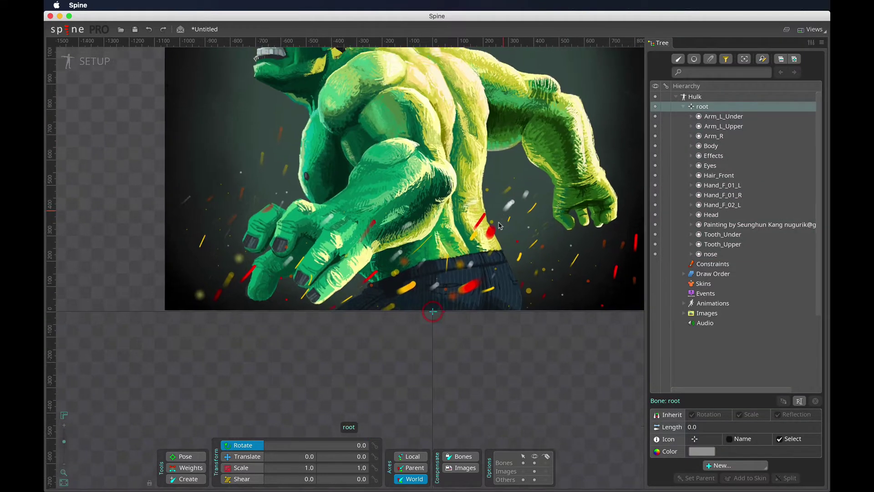
{"action": "scroll", "coordinate": [471, 314], "scroll_direction": "down", "scroll_amount": 2}
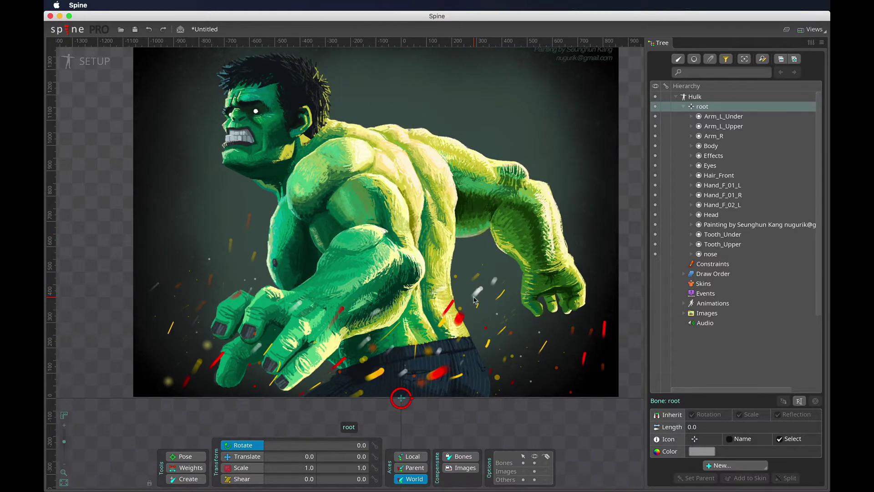
{"action": "scroll", "coordinate": [473, 299], "scroll_direction": "up", "scroll_amount": 3}
{"action": "scroll", "coordinate": [526, 318], "scroll_direction": "down", "scroll_amount": 1}
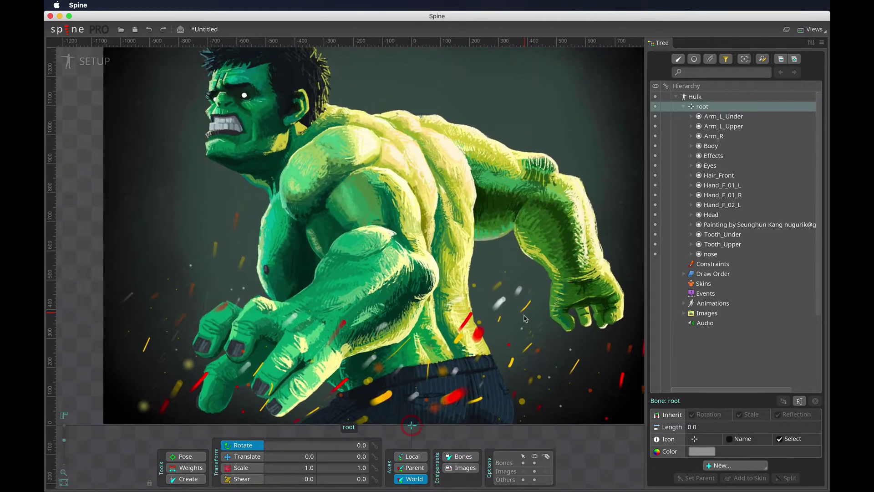
Step: Try rotating the whole character slightly about the root bone, and undo the rotation
{"action": "left_click_drag", "start_coordinate": [525, 319], "coordinate": [507, 326]}
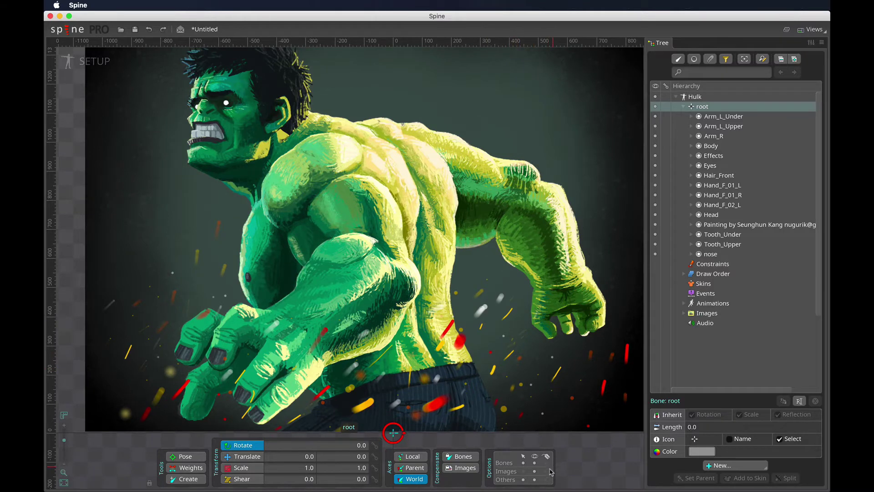
{"action": "left_click_drag", "start_coordinate": [553, 276], "coordinate": [559, 288]}
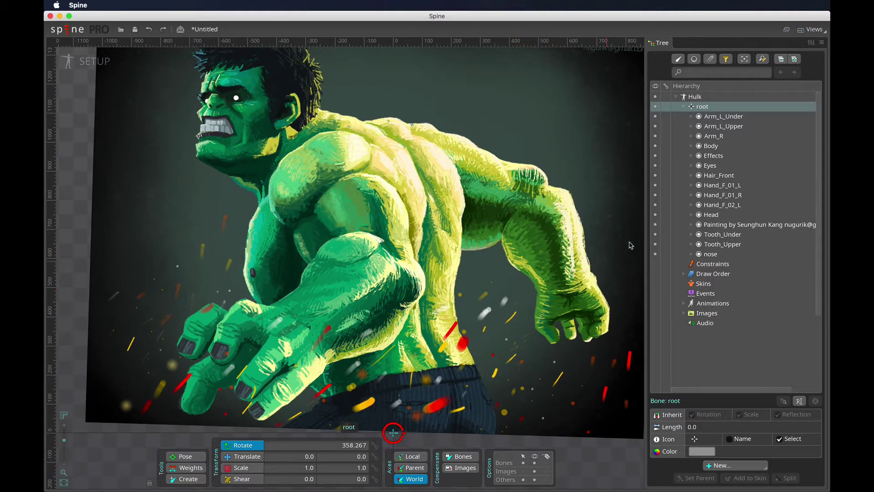
{"action": "key", "text": "ctrl+z"}
{"action": "key", "text": "ctrl+z"}
Step: Inspect the Effects slot and select the full range of slots from Arm_L_Under to nose
{"action": "left_click", "coordinate": [713, 156]}
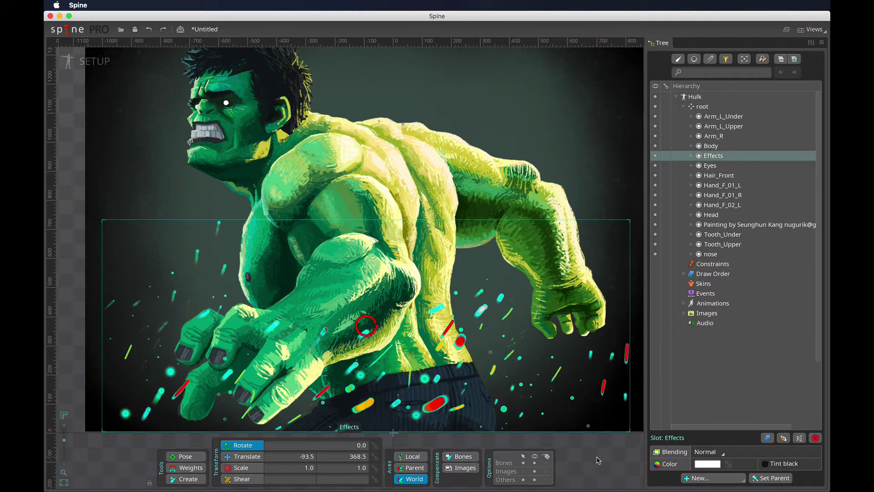
{"action": "left_click", "coordinate": [717, 322]}
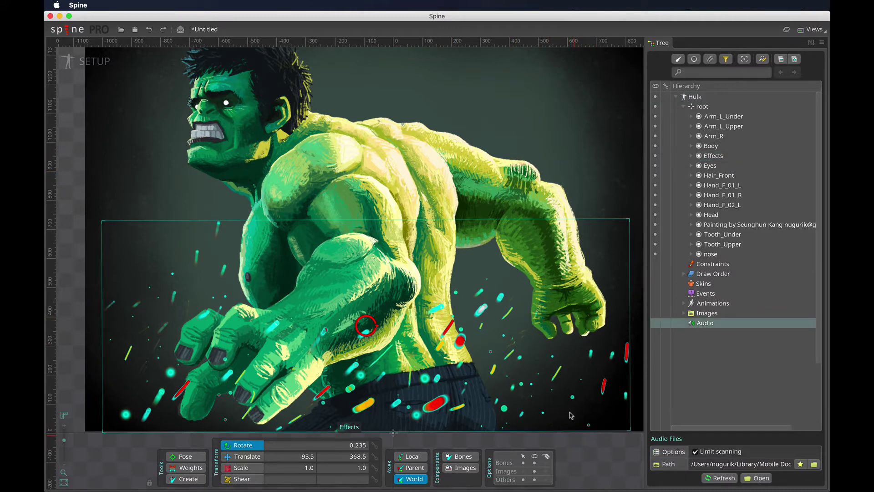
{"action": "left_click", "coordinate": [728, 117]}
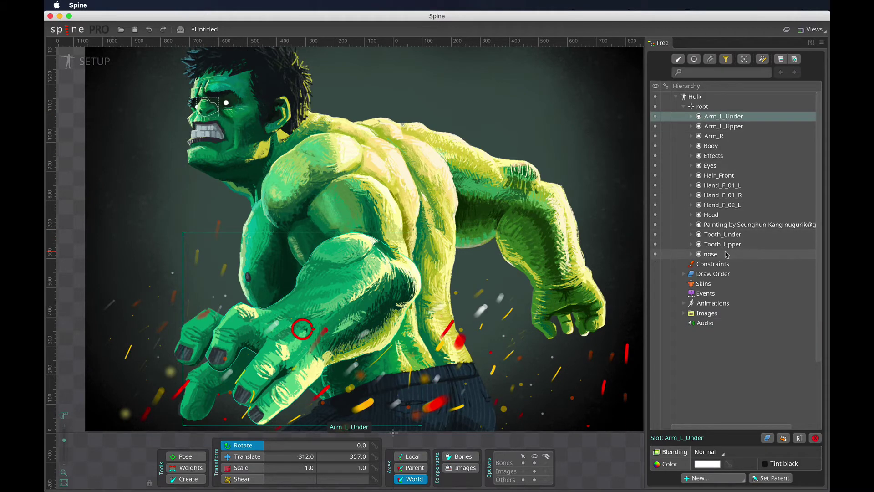
{"action": "left_click", "coordinate": [729, 255], "text": "shift"}
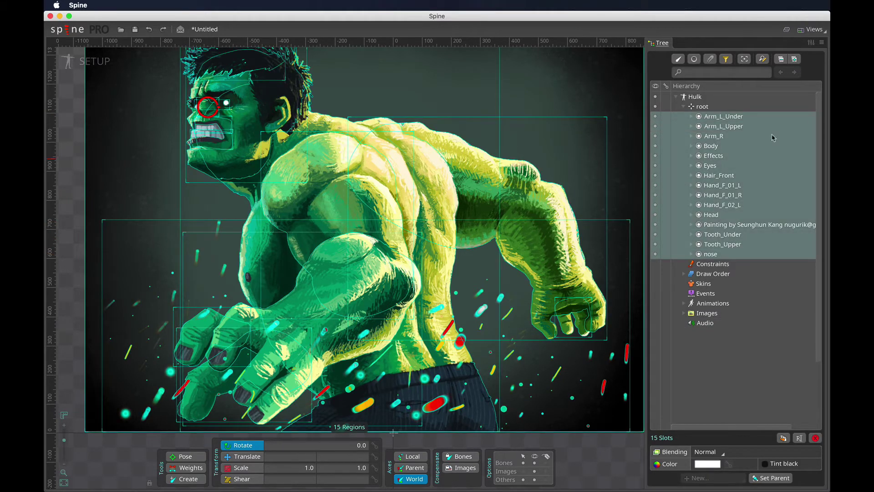
Step: Hide the Effects slot, checking the attachment inside it
{"action": "left_click", "coordinate": [713, 156]}
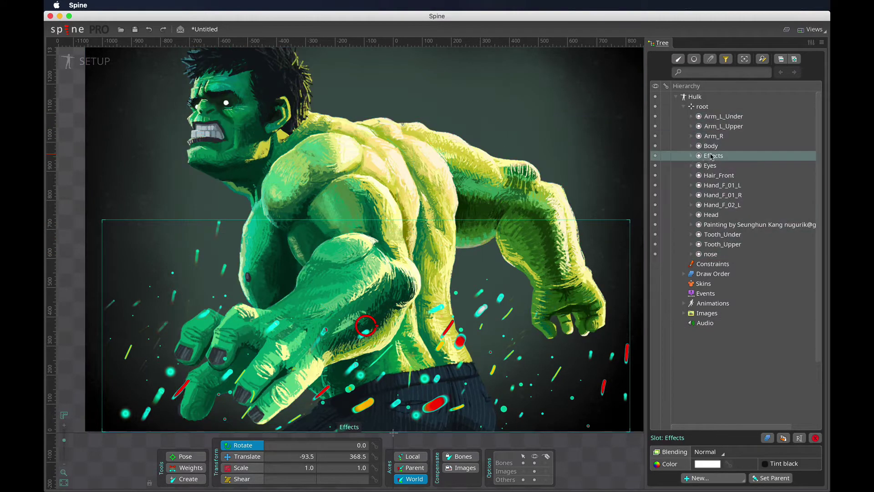
{"action": "left_click", "coordinate": [655, 156]}
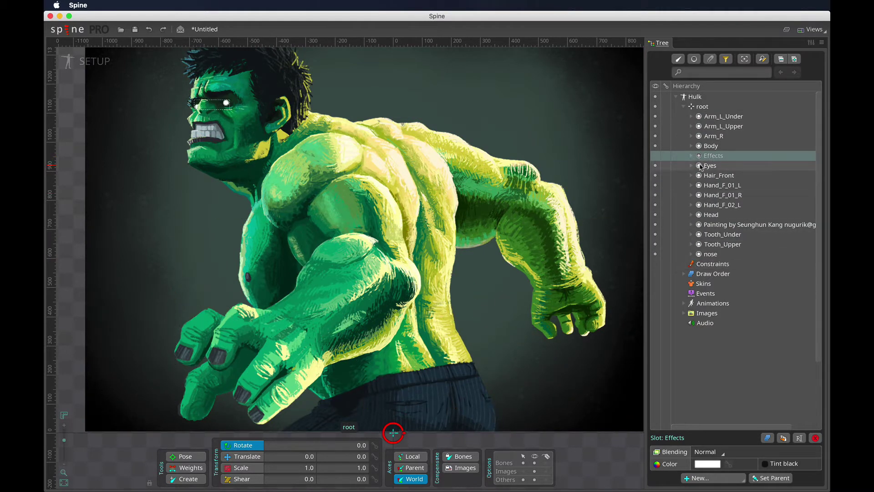
{"action": "left_click", "coordinate": [655, 156]}
{"action": "left_click", "coordinate": [691, 155]}
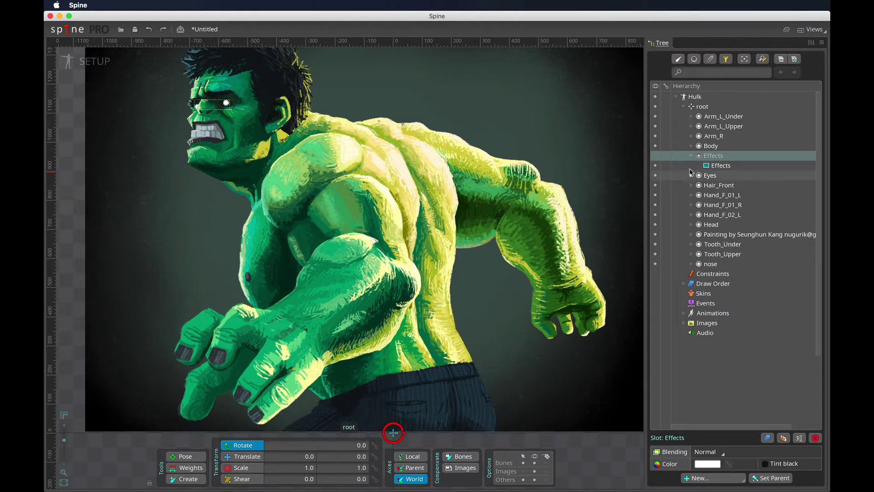
{"action": "left_click", "coordinate": [655, 166]}
{"action": "left_click", "coordinate": [691, 156]}
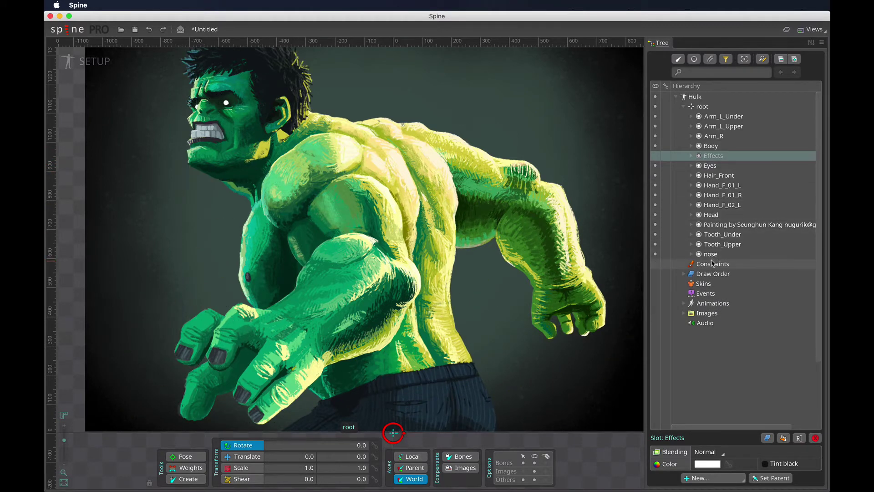
Step: Hide the background slot named with the painting credit, and select the root bone
{"action": "left_click", "coordinate": [725, 227]}
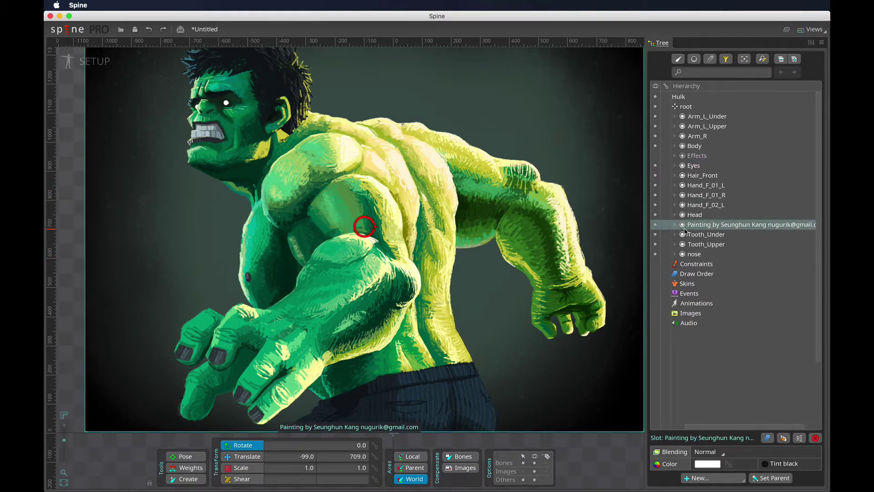
{"action": "left_click", "coordinate": [654, 226]}
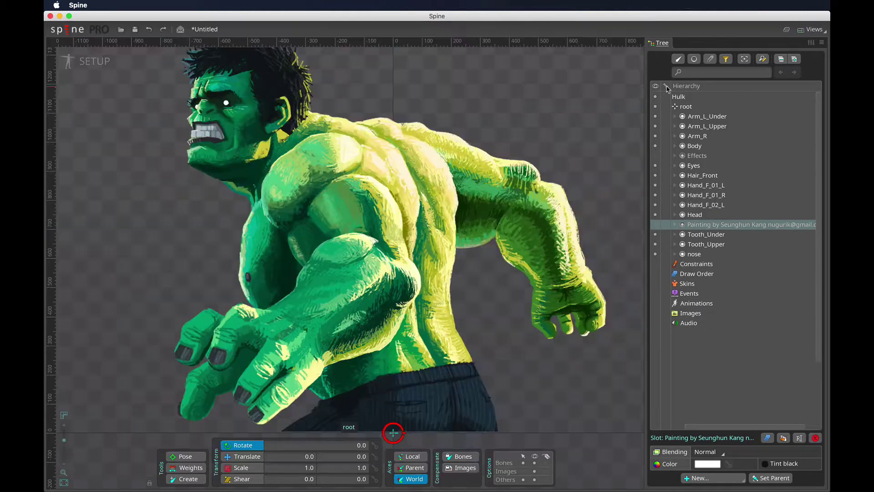
{"action": "scroll", "coordinate": [504, 330], "scroll_direction": "up", "scroll_amount": 3}
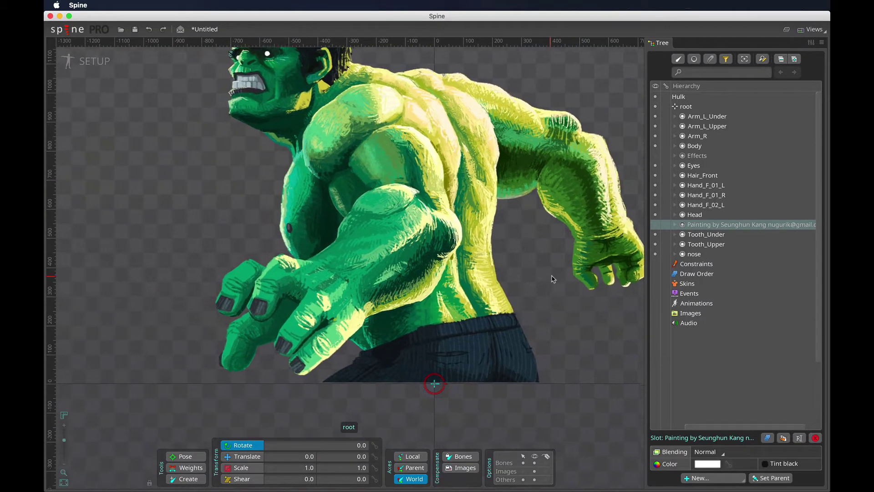
{"action": "left_click", "coordinate": [695, 108]}
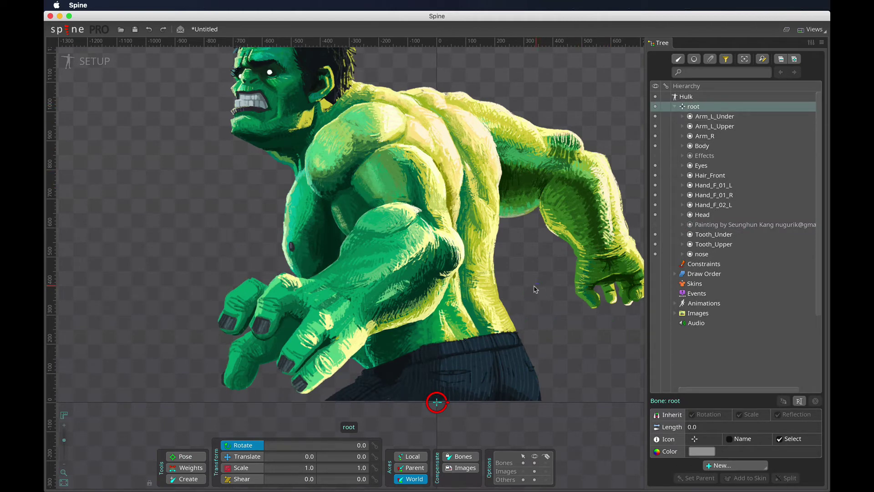
{"action": "scroll", "coordinate": [539, 289], "scroll_direction": "up", "scroll_amount": 2}
{"action": "scroll", "coordinate": [525, 319], "scroll_direction": "down", "scroll_amount": 1}
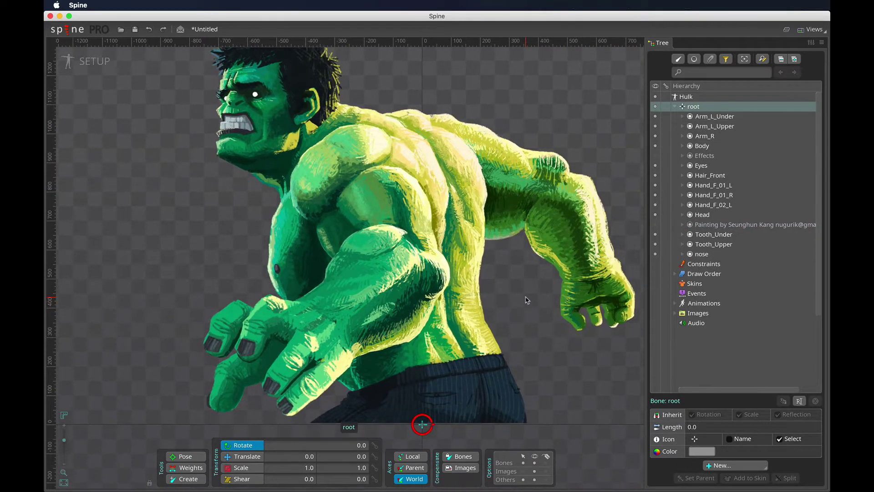
{"action": "scroll", "coordinate": [527, 300], "scroll_direction": "down", "scroll_amount": 2}
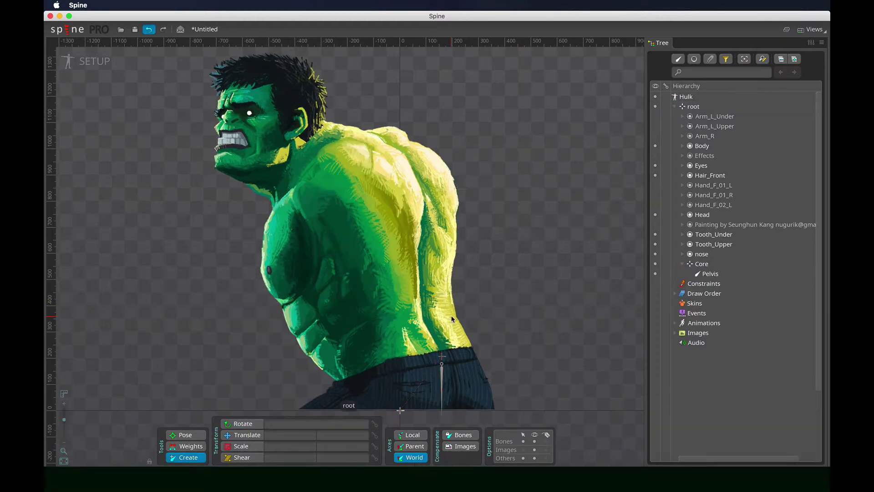
Step: Draw a six-bone chain from Core up the back: three lower spine bones, chest about 387 long, neck about 288 and head about 272
{"action": "left_click", "coordinate": [707, 264]}
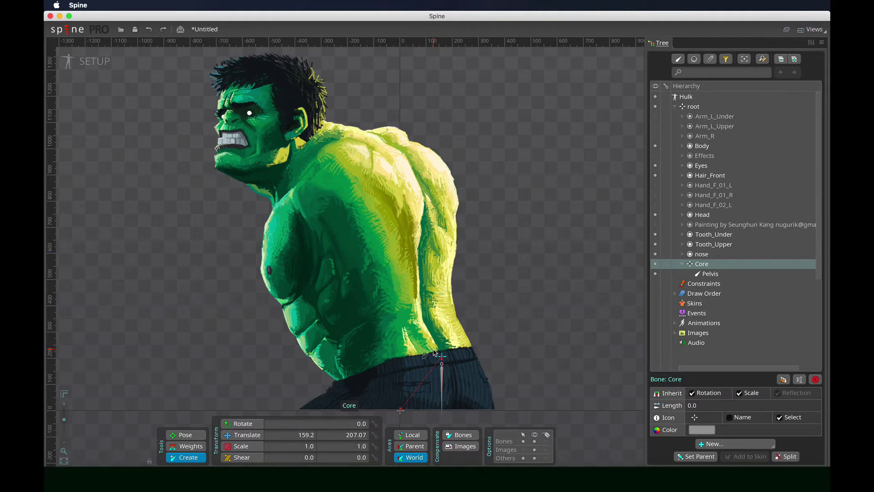
{"action": "left_click_drag", "start_coordinate": [435, 353], "coordinate": [407, 247]}
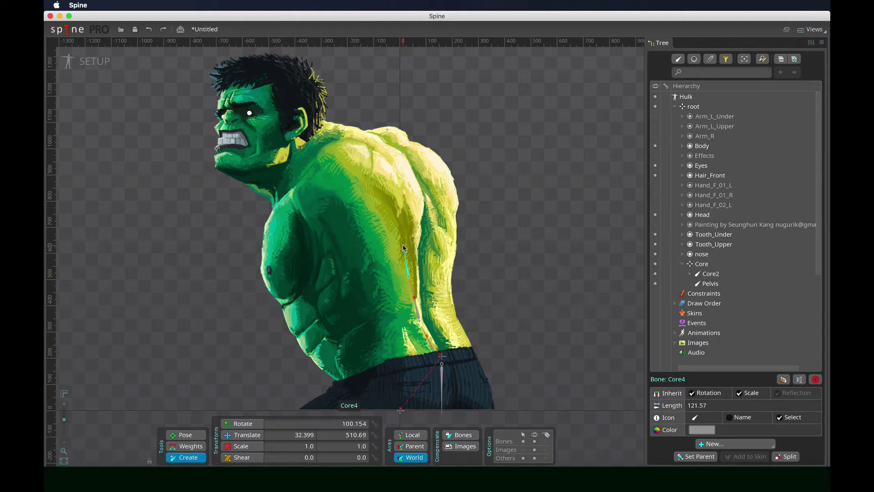
{"action": "left_click_drag", "start_coordinate": [403, 246], "coordinate": [365, 141]}
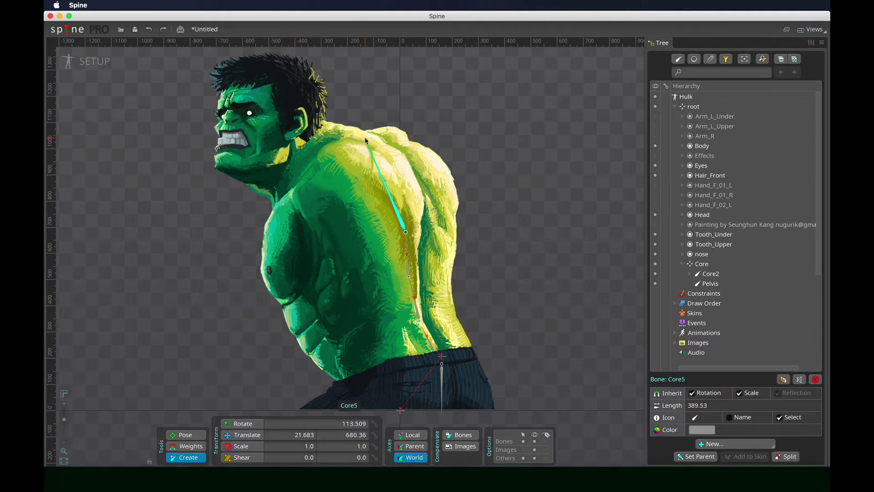
{"action": "key", "text": "ctrl+z"}
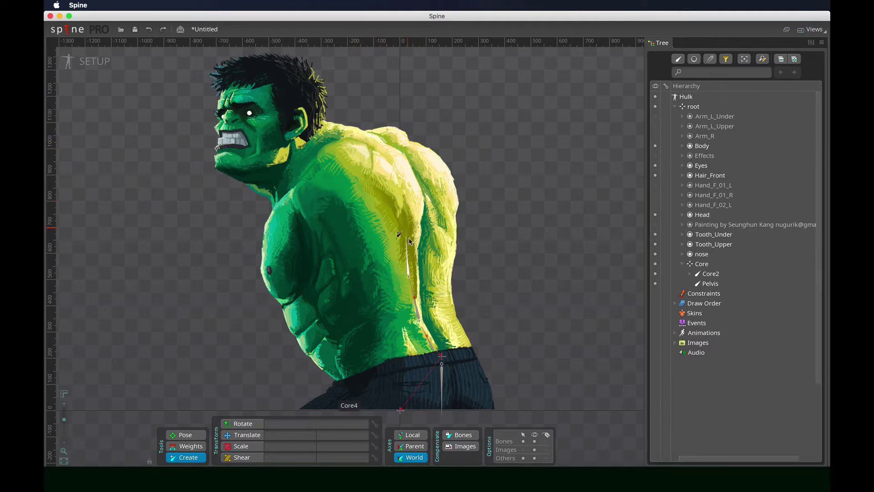
{"action": "left_click_drag", "start_coordinate": [405, 227], "coordinate": [356, 141]}
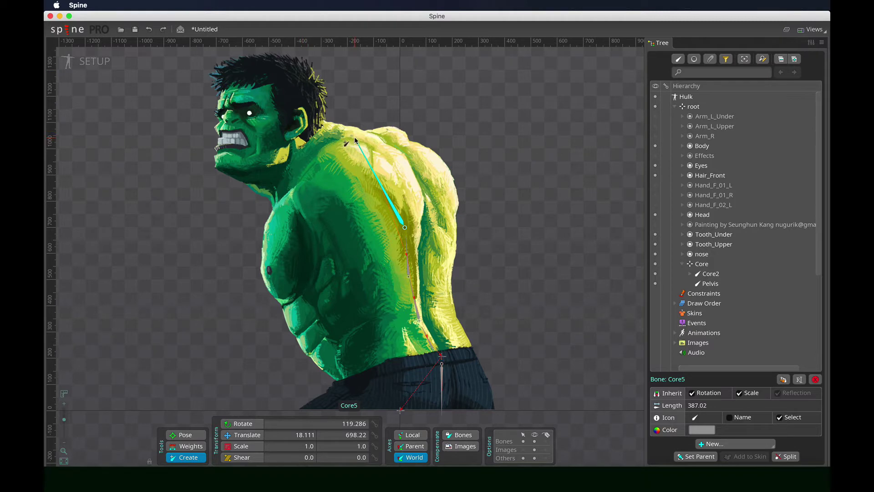
{"action": "left_click_drag", "start_coordinate": [355, 140], "coordinate": [278, 54]}
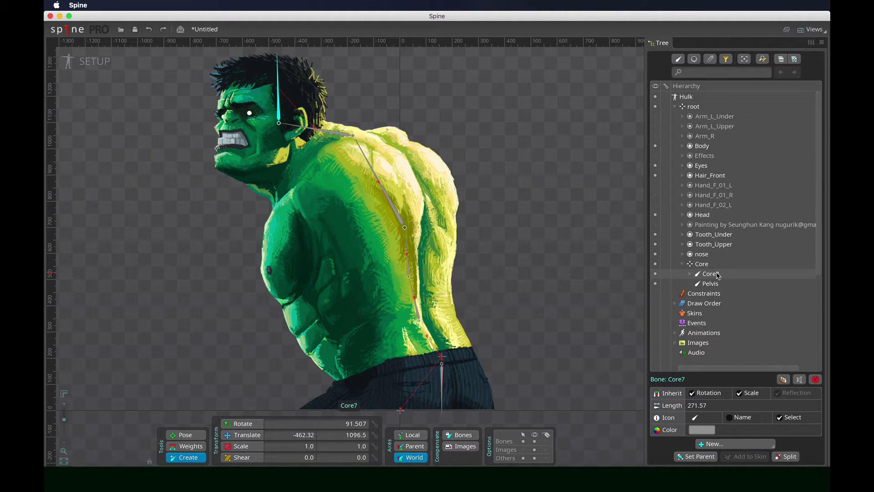
Step: Expand the new bone chain under Core and select the bones from Core2 to Core7 to check their placement
{"action": "right_click", "coordinate": [718, 276]}
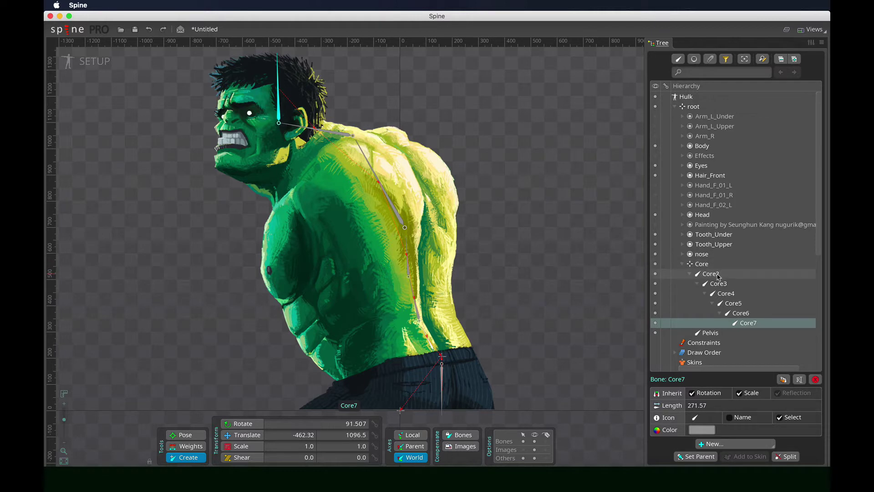
{"action": "left_click", "coordinate": [717, 276]}
{"action": "left_click", "coordinate": [749, 323], "text": "shift"}
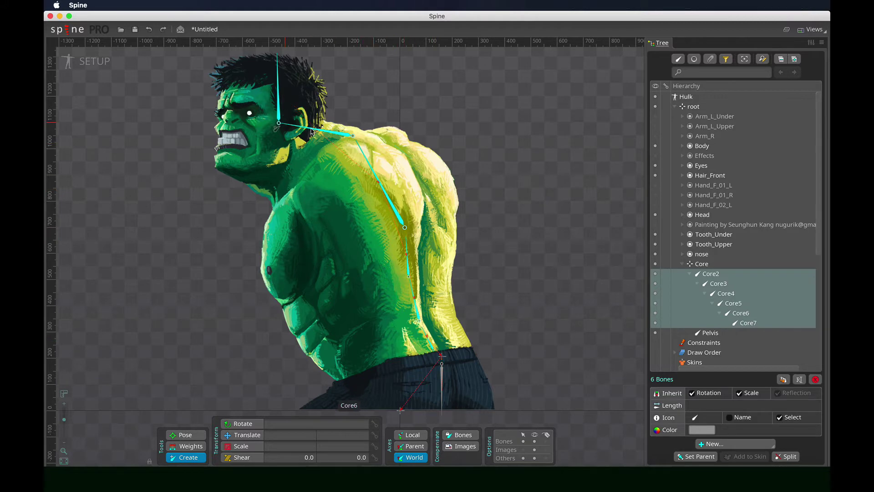
Step: Rename the bone Core2 as Spine01 and copy that name for reuse
{"action": "double_click", "coordinate": [718, 275]}
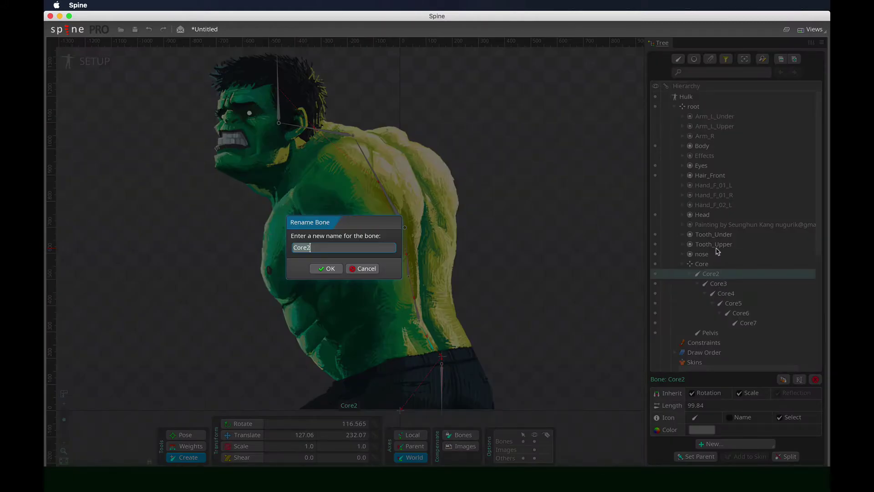
{"action": "type", "text": "Spine01"}
{"action": "key", "text": "super+a"}
{"action": "key", "text": "super+c"}
{"action": "left_click", "coordinate": [325, 268]}
Step: Rename the bone Core3 as Spine02 and the bone Core4 as Spine03, reusing the copied name
{"action": "double_click", "coordinate": [718, 294]}
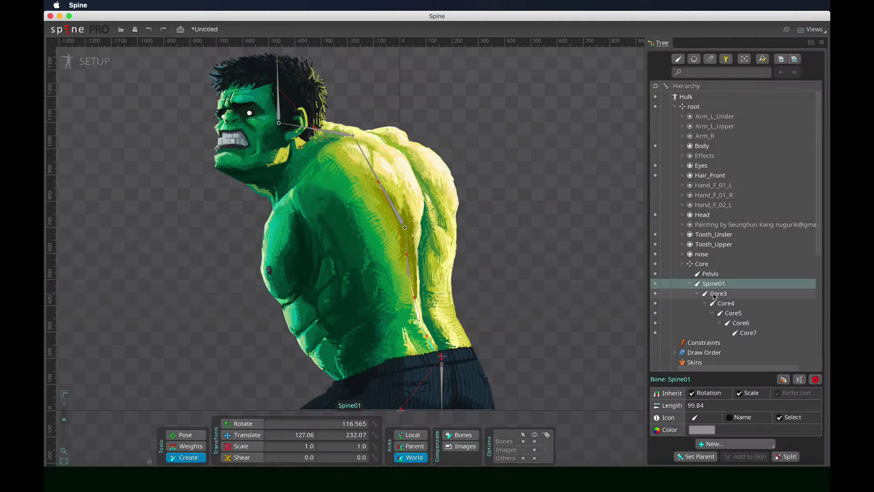
{"action": "key", "text": "super+v"}
{"action": "type", "text": "2"}
{"action": "key", "text": "Return"}
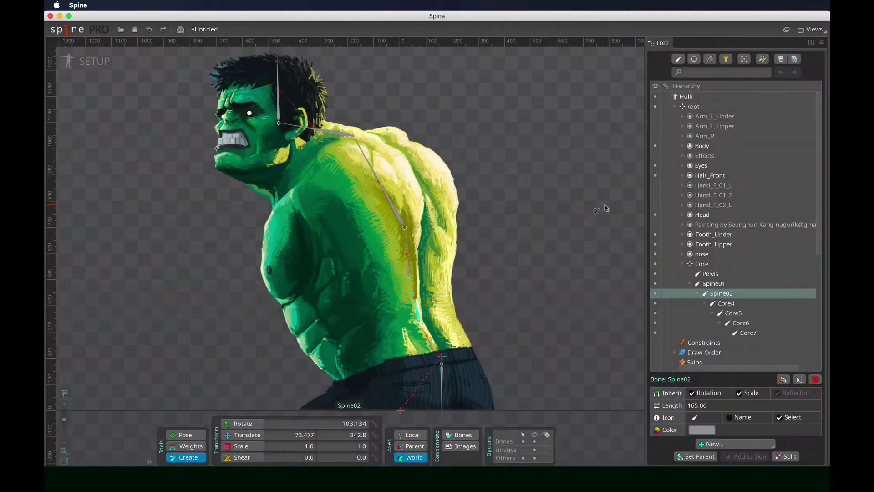
{"action": "double_click", "coordinate": [726, 303]}
{"action": "key", "text": "super+v"}
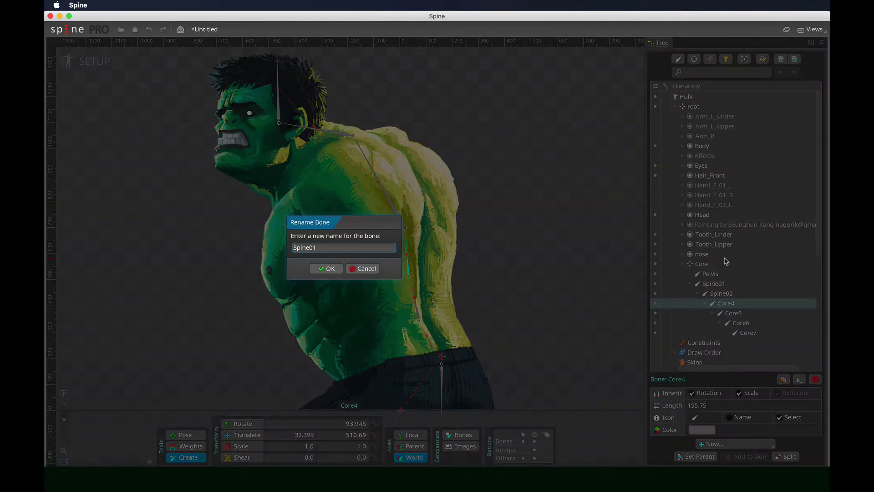
{"action": "type", "text": "3"}
{"action": "key", "text": "Return"}
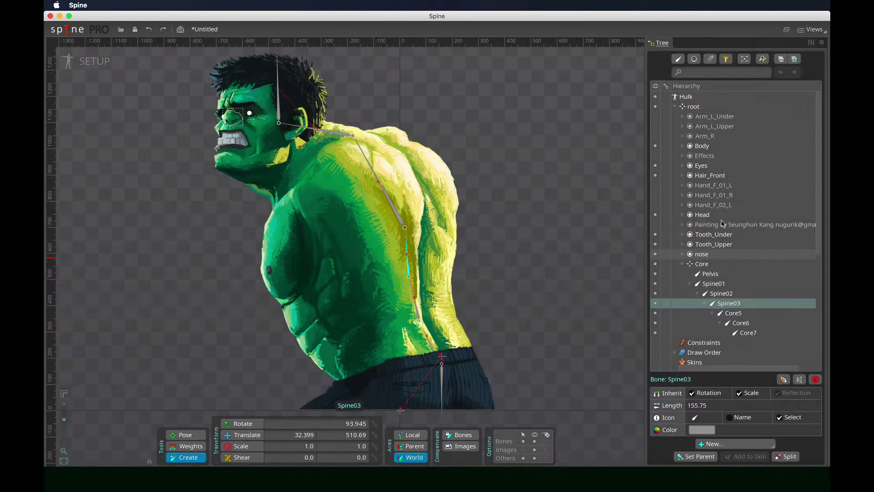
Step: Rename the bone Core5 as Chest
{"action": "double_click", "coordinate": [733, 312]}
{"action": "type", "text": "Che"}
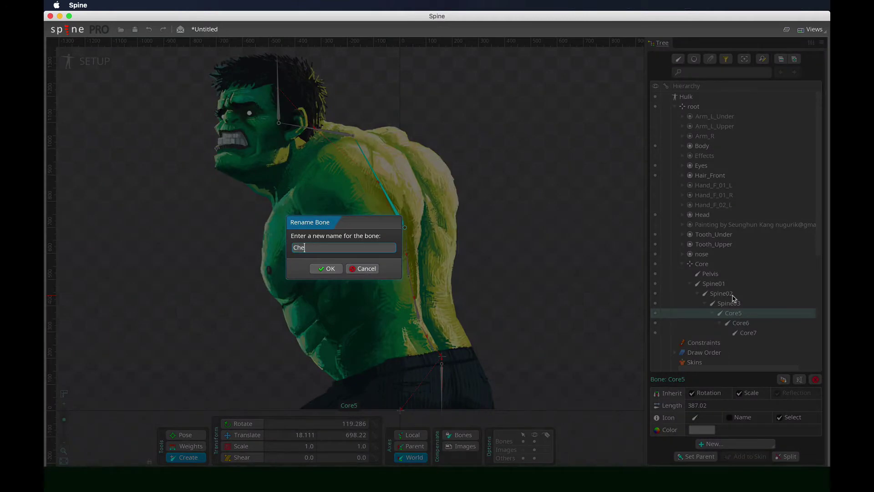
{"action": "type", "text": "st"}
{"action": "key", "text": "Return"}
Step: Rename the bone Core6 as Neck and the bone Core7 as Head
{"action": "double_click", "coordinate": [741, 322]}
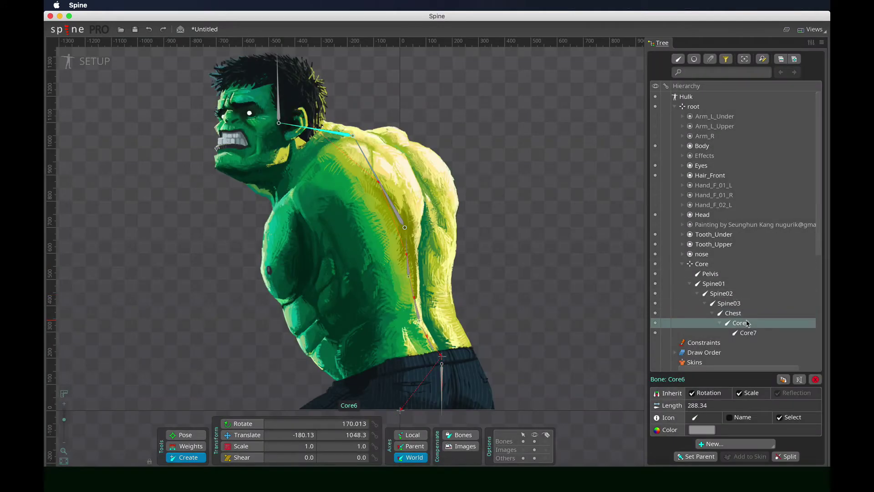
{"action": "type", "text": "N"}
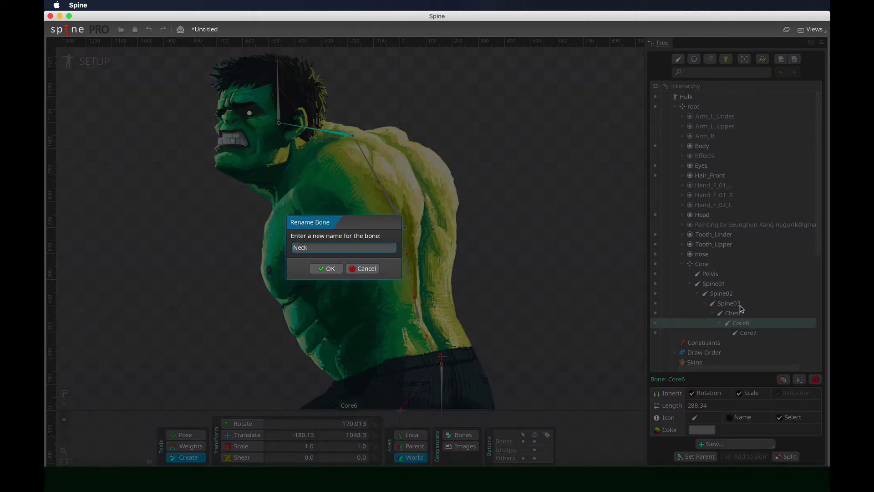
{"action": "type", "text": "eck"}
{"action": "key", "text": "Return"}
{"action": "double_click", "coordinate": [747, 329]}
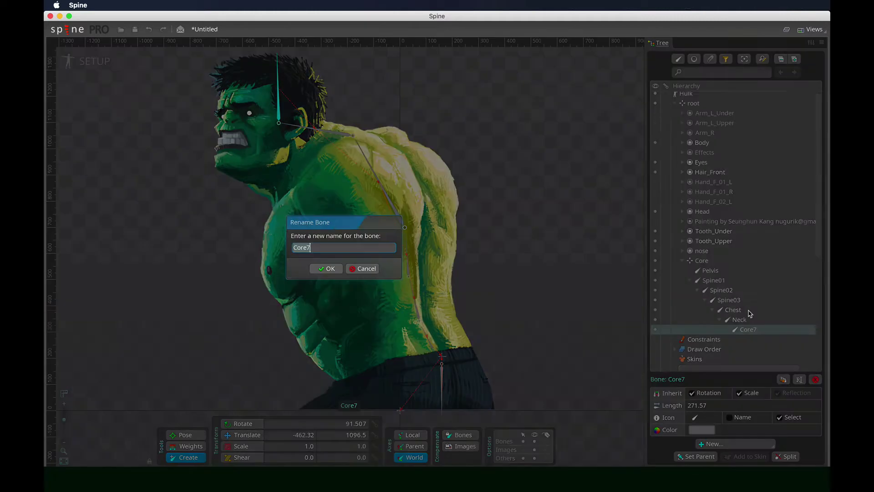
{"action": "type", "text": "Head"}
{"action": "key", "text": "Return"}
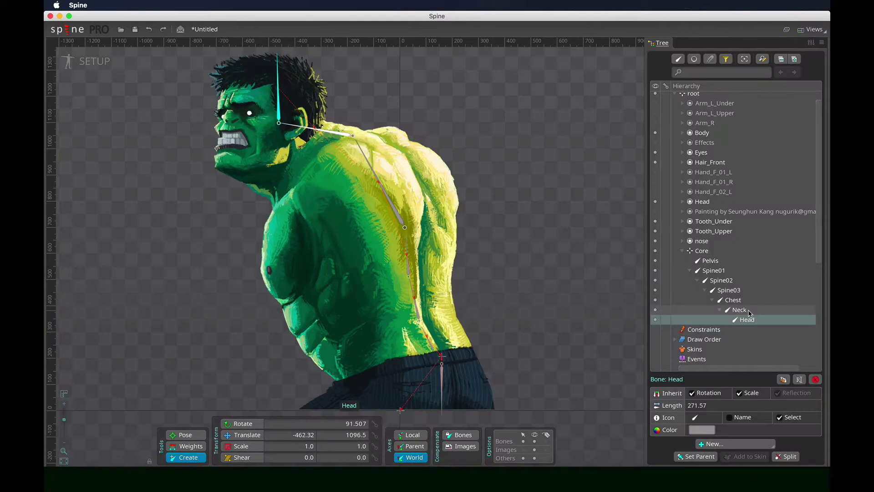
Step: Review the bone chain by selecting Core and each bone in turn from Spine01 up to Head
{"action": "left_click", "coordinate": [712, 251]}
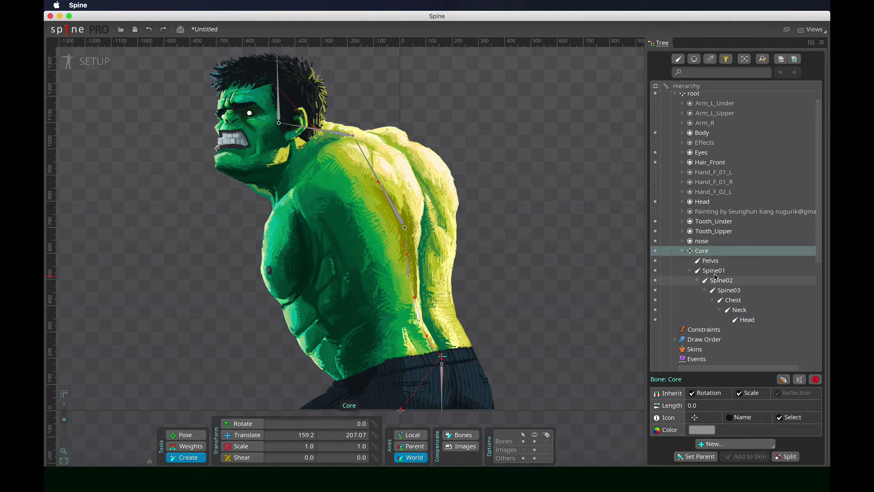
{"action": "left_click", "coordinate": [714, 272]}
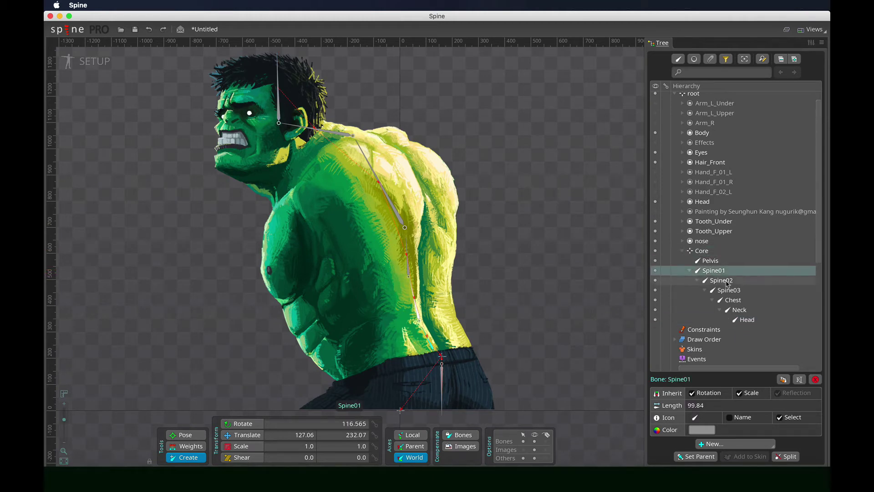
{"action": "left_click", "coordinate": [724, 281]}
{"action": "left_click", "coordinate": [732, 291]}
{"action": "left_click", "coordinate": [738, 300]}
{"action": "left_click", "coordinate": [740, 310]}
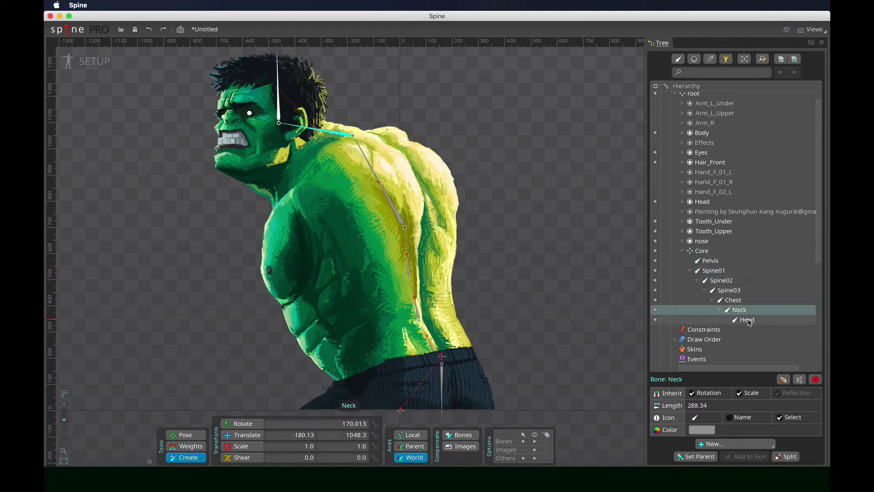
{"action": "left_click", "coordinate": [746, 320]}
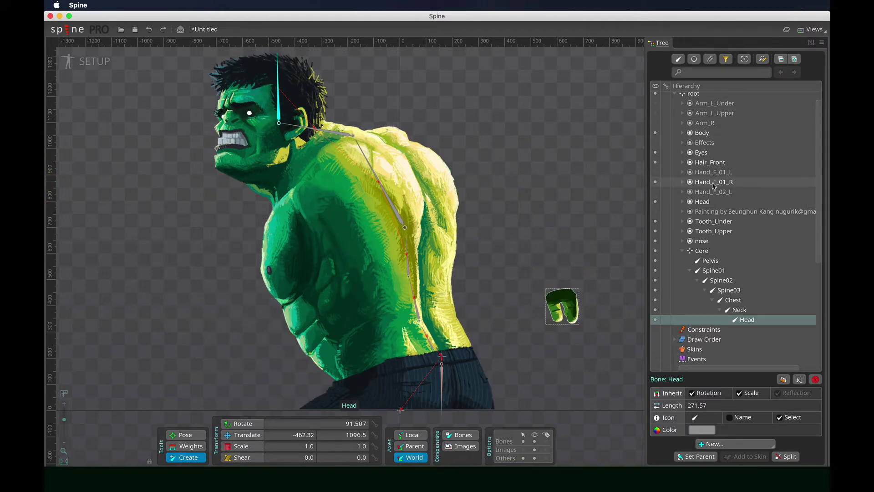
Step: Show the Arm_R and Hand_F_01_R slots, and draw a shoulder bone about 129 long as a child of the Chest bone
{"action": "left_click", "coordinate": [711, 126]}
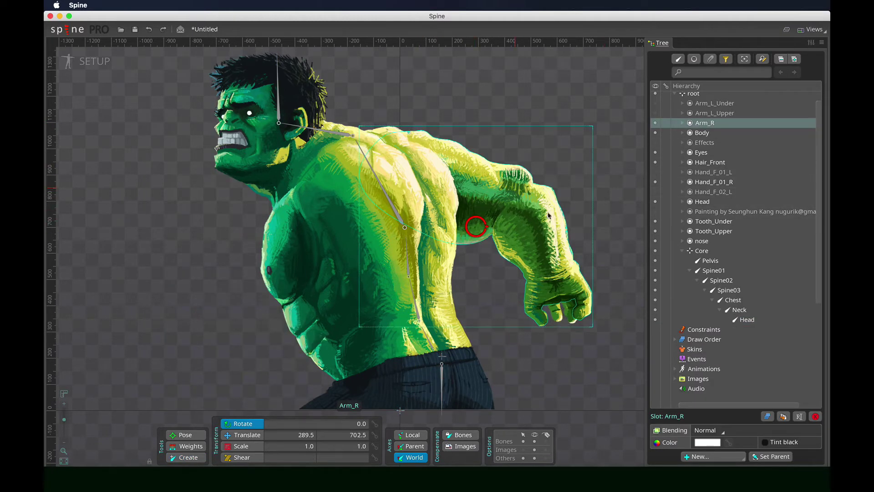
{"action": "left_click", "coordinate": [714, 182], "text": "super"}
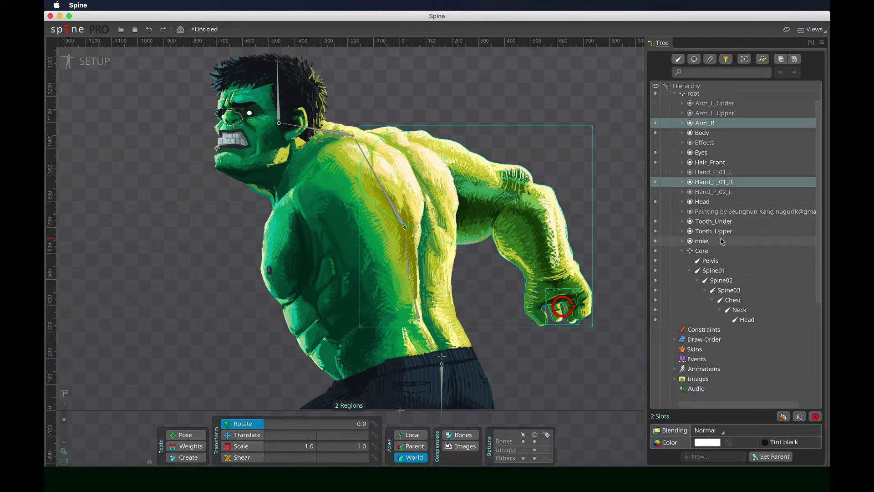
{"action": "left_click", "coordinate": [734, 300]}
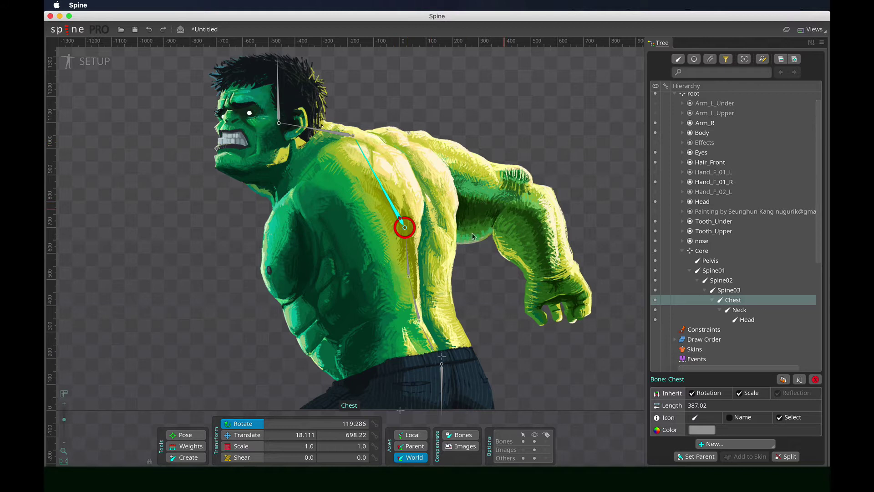
{"action": "left_click", "coordinate": [186, 457]}
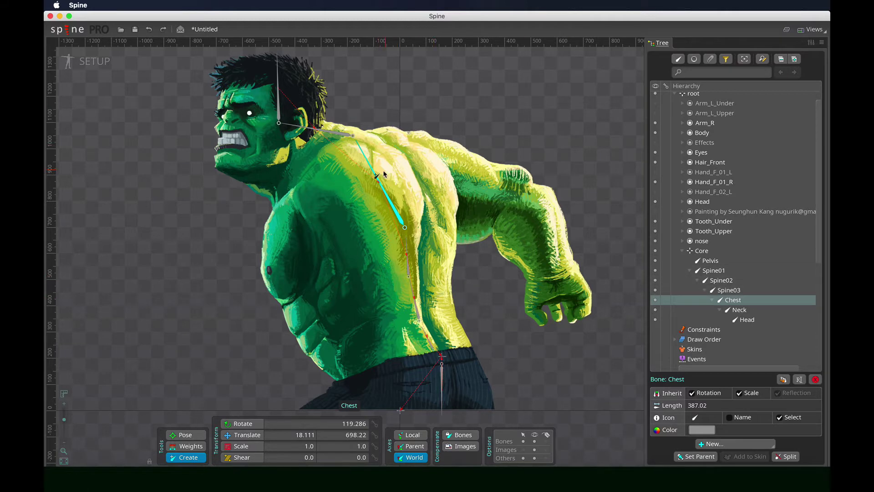
{"action": "left_click_drag", "start_coordinate": [378, 172], "coordinate": [388, 143]}
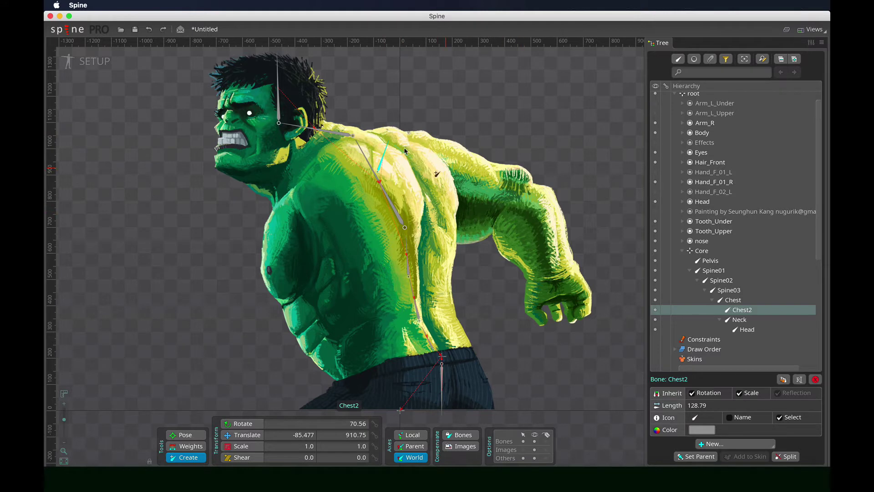
Step: Continue the bone chain from the shoulder through the upper arm, forearm and wrist to the tip of a finger on Arm_R
{"action": "left_click_drag", "start_coordinate": [389, 142], "coordinate": [554, 277]}
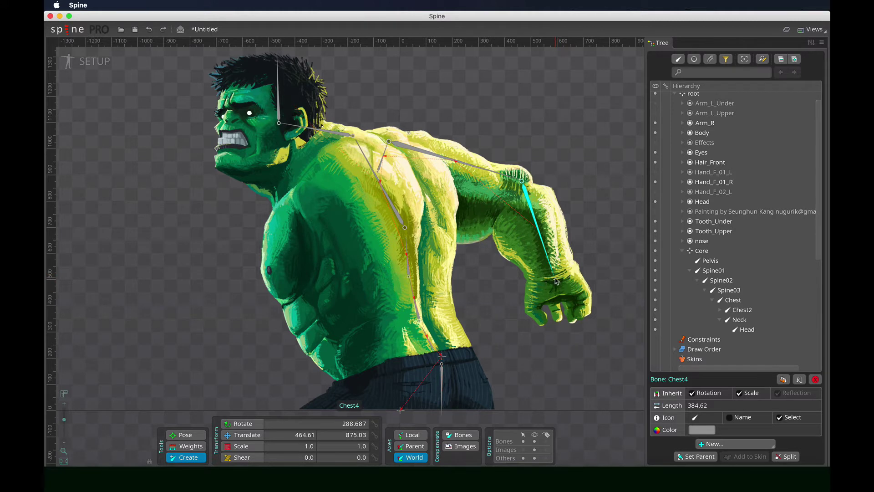
{"action": "mouse_move", "coordinate": [556, 280]}
{"action": "left_mouse_down"}
{"action": "mouse_move", "coordinate": [560, 298]}
{"action": "mouse_move", "coordinate": [556, 283]}
{"action": "left_mouse_up"}
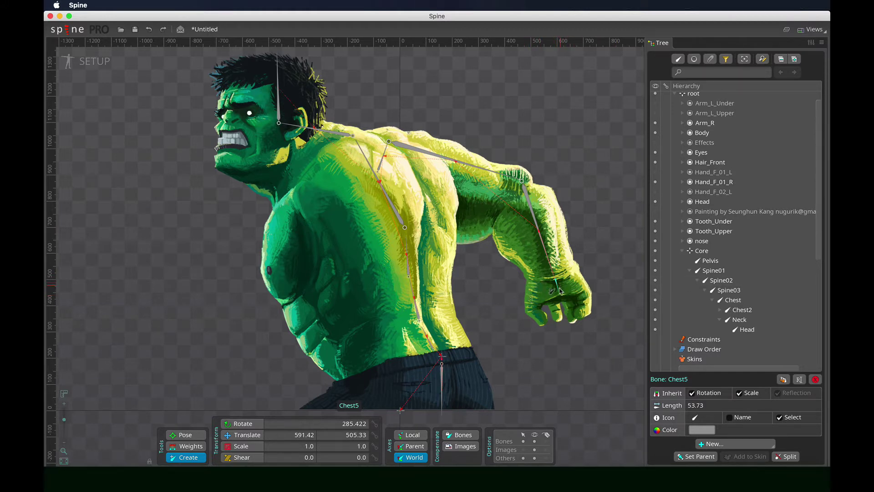
{"action": "left_click_drag", "start_coordinate": [532, 287], "coordinate": [529, 313]}
{"action": "left_click_drag", "start_coordinate": [529, 313], "coordinate": [541, 324]}
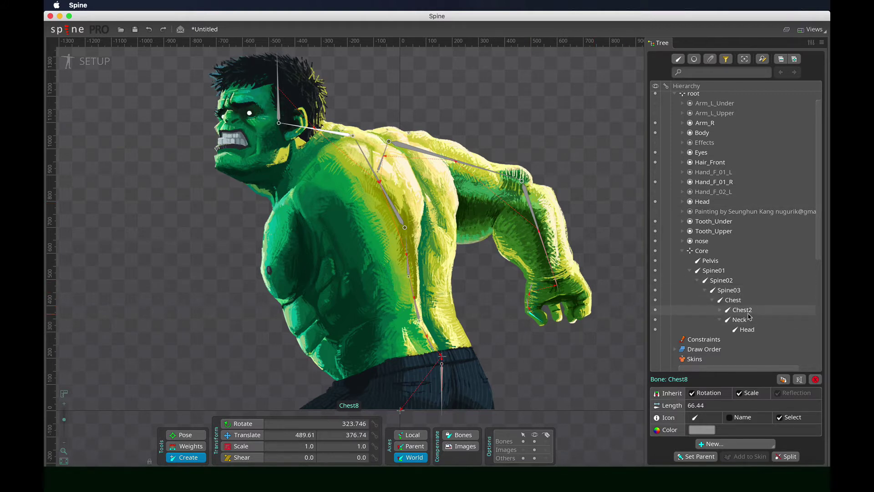
Step: Expand the Chest branch and inspect the arm bones from Chest2 to Chest8 and their parent, the Chest bone
{"action": "right_click", "coordinate": [736, 300]}
{"action": "right_click", "coordinate": [736, 300]}
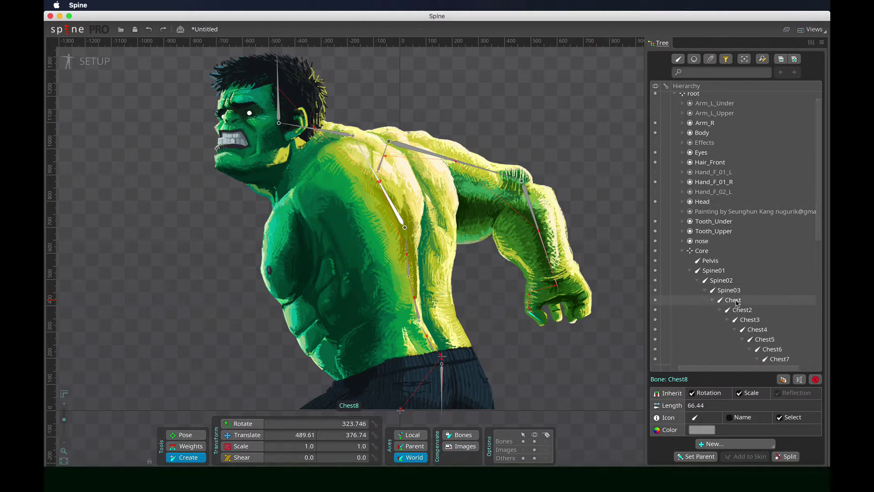
{"action": "scroll", "coordinate": [737, 302], "scroll_direction": "down", "scroll_amount": 3}
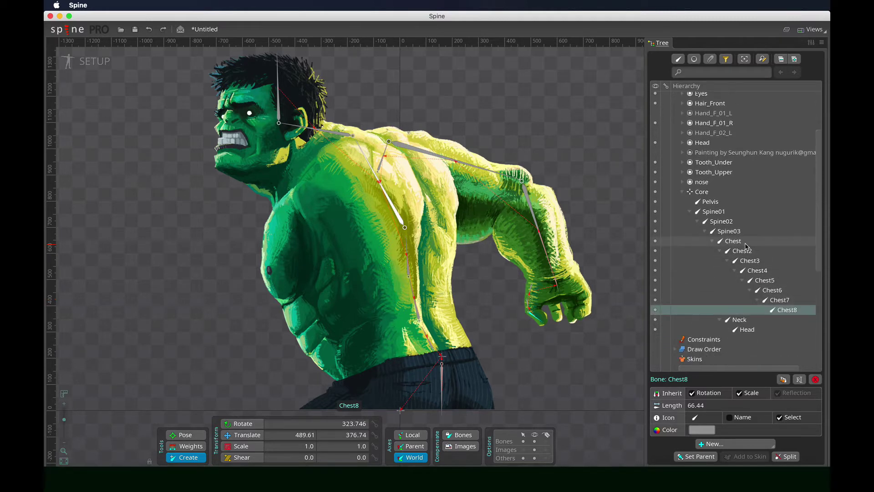
{"action": "left_click", "coordinate": [747, 245]}
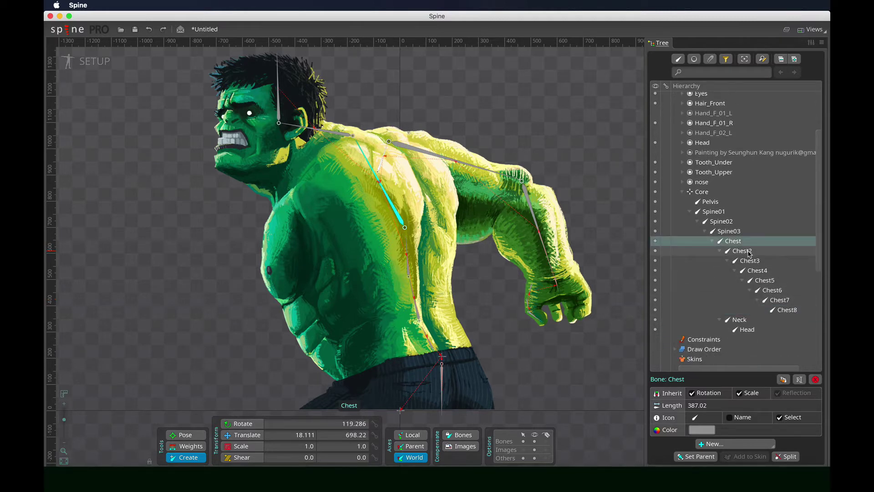
{"action": "left_click", "coordinate": [749, 253]}
{"action": "left_click", "coordinate": [778, 311], "text": "shift"}
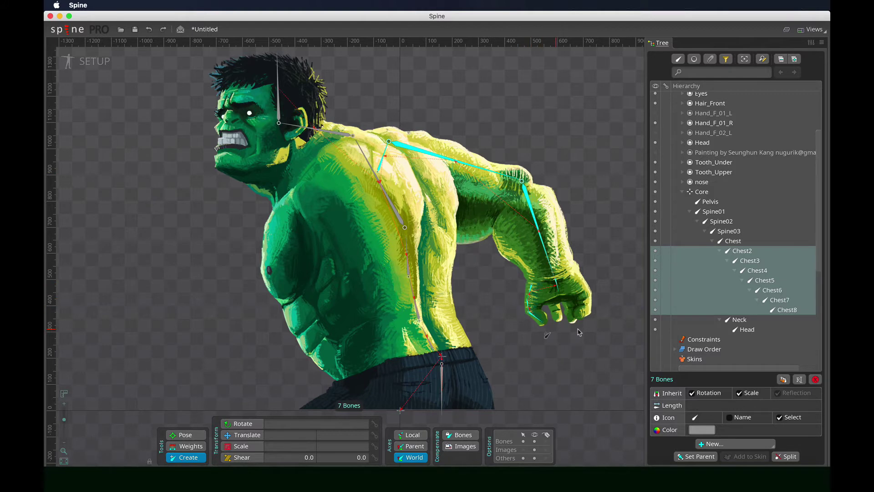
{"action": "left_click", "coordinate": [736, 242]}
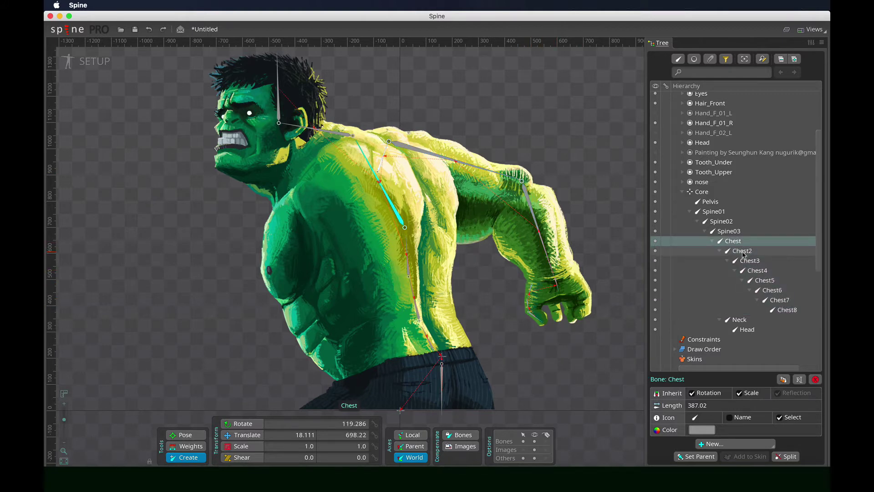
Step: Rename the first two arm bones below Chest: Chest2 as Clavicle_R and Chest3 as Arm_Upper_R
{"action": "left_click", "coordinate": [742, 251]}
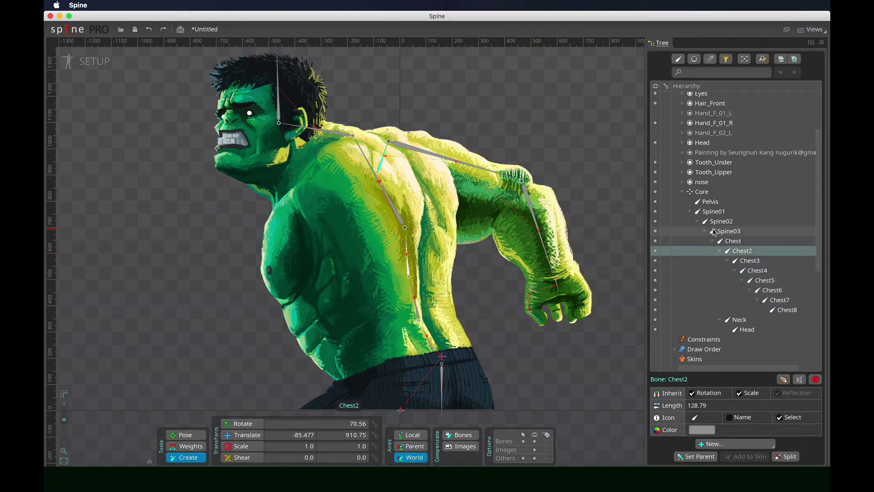
{"action": "double_click", "coordinate": [742, 252]}
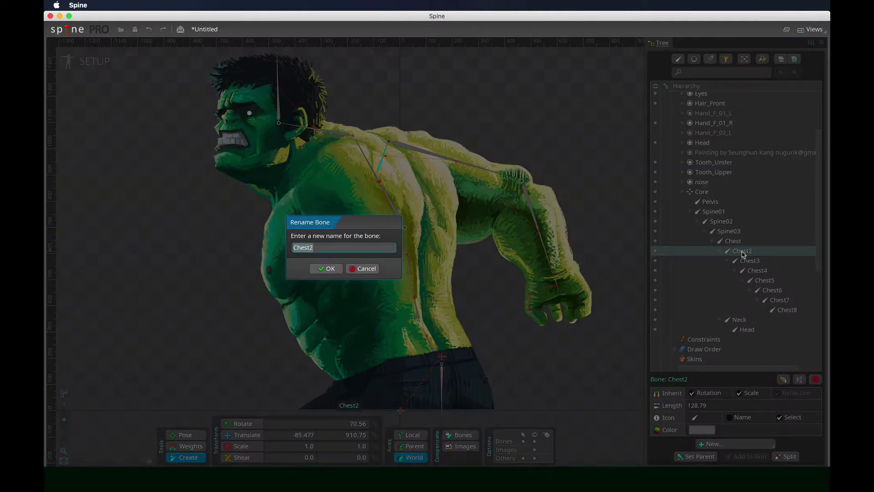
{"action": "type", "text": "Clavicle_R"}
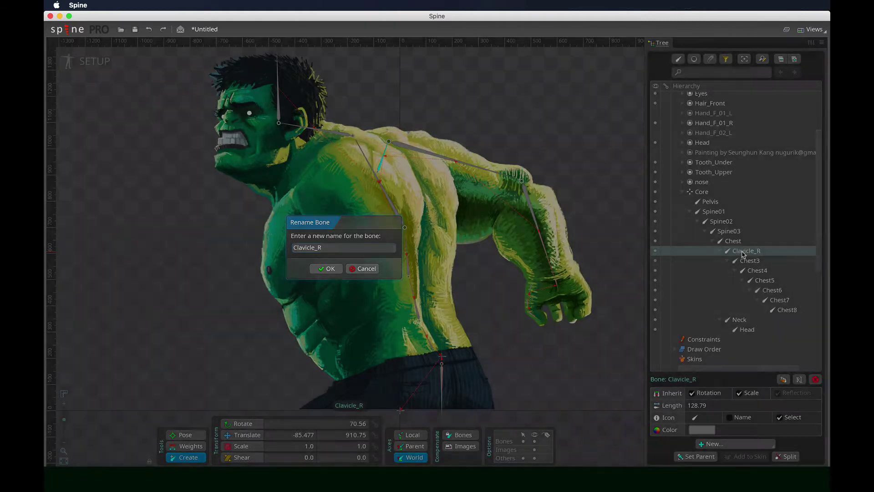
{"action": "key", "text": "Return"}
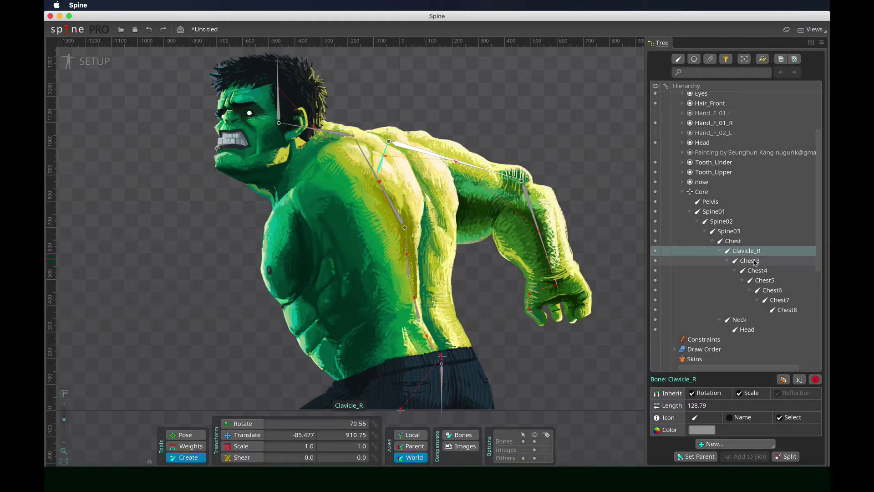
{"action": "double_click", "coordinate": [755, 264]}
{"action": "type", "text": "Arm_Upper_"}
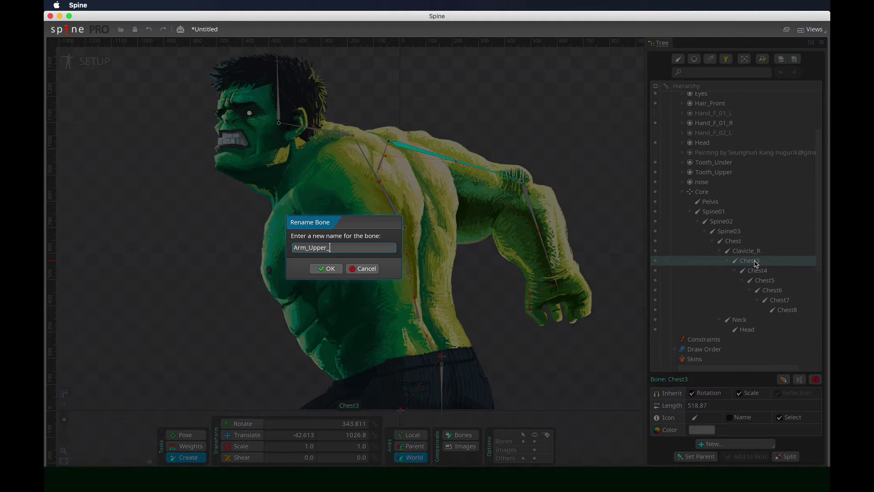
{"action": "type", "text": "R"}
{"action": "left_click", "coordinate": [326, 268]}
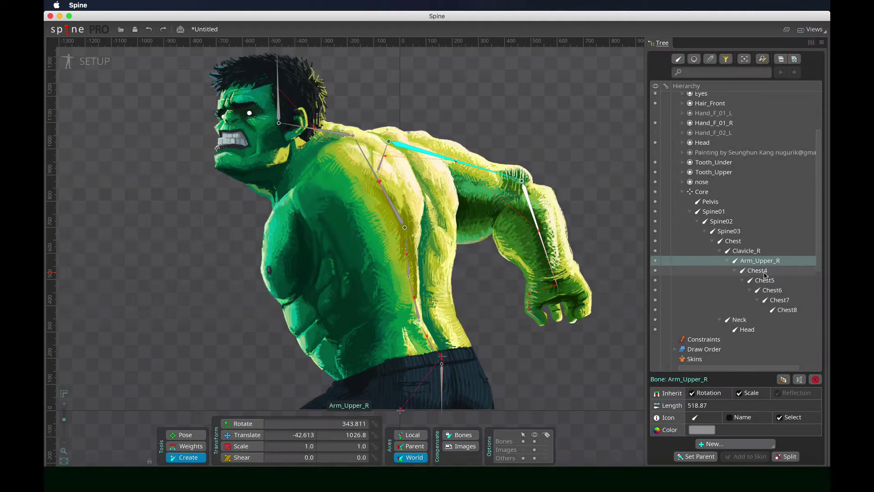
Step: Rename the forearm bone Chest4 as Arm_Under_R
{"action": "double_click", "coordinate": [763, 271]}
{"action": "type", "text": "Arm_Upper_R"}
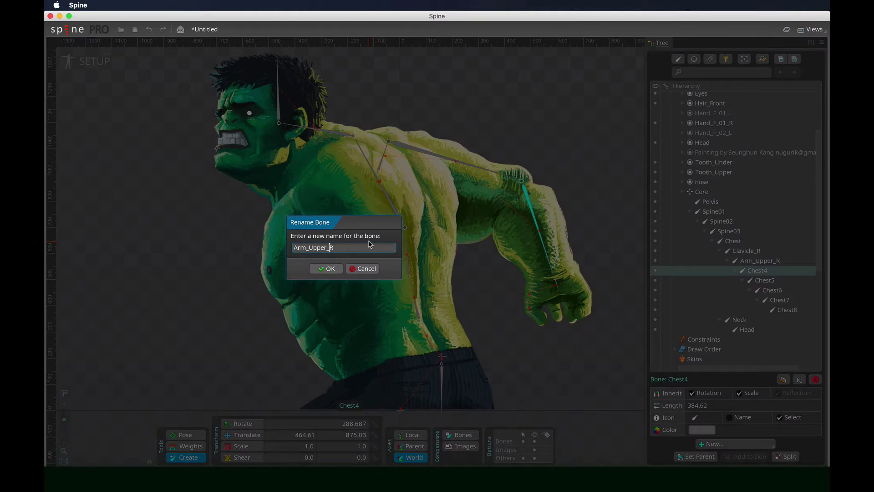
{"action": "key", "text": "BackSpace"}
{"action": "key", "text": "BackSpace"}
{"action": "type", "text": "nd"}
{"action": "key", "text": "Return"}
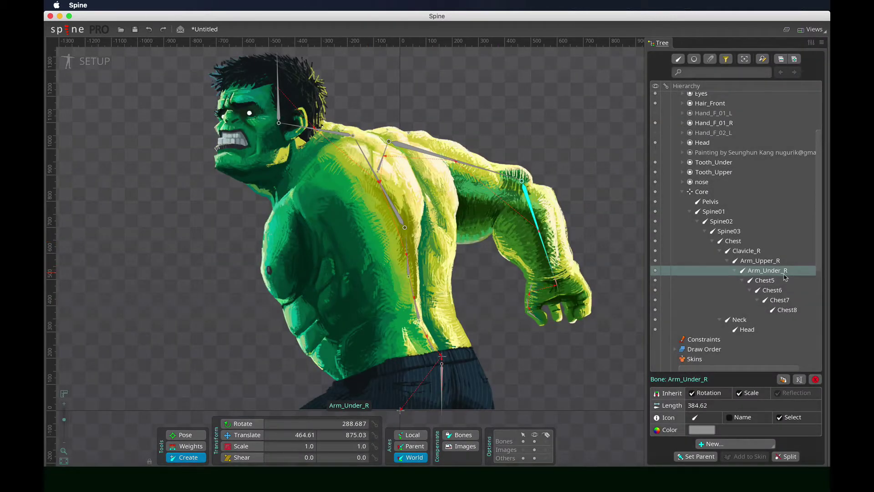
Step: Rename the wrist bone Chest5 as Hand_R
{"action": "double_click", "coordinate": [770, 282]}
{"action": "type", "text": "H"}
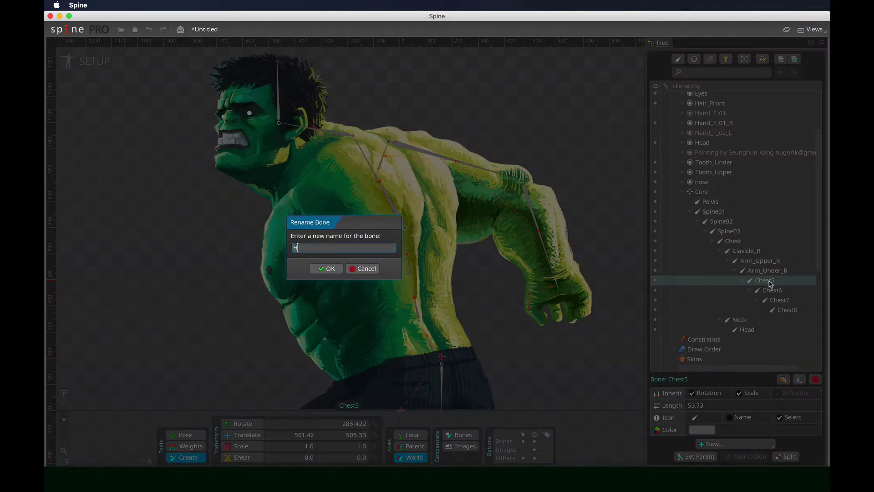
{"action": "type", "text": "and_R"}
{"action": "key", "text": "Return"}
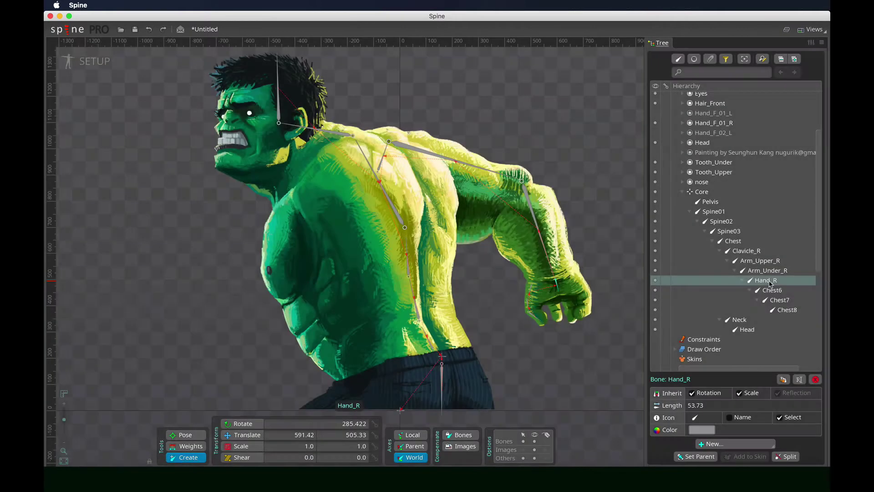
Step: Rename the first two finger bones below Hand_R: Chest6 as Hand_F_01_01 and Chest7 as Hand_F_01_02
{"action": "double_click", "coordinate": [774, 290]}
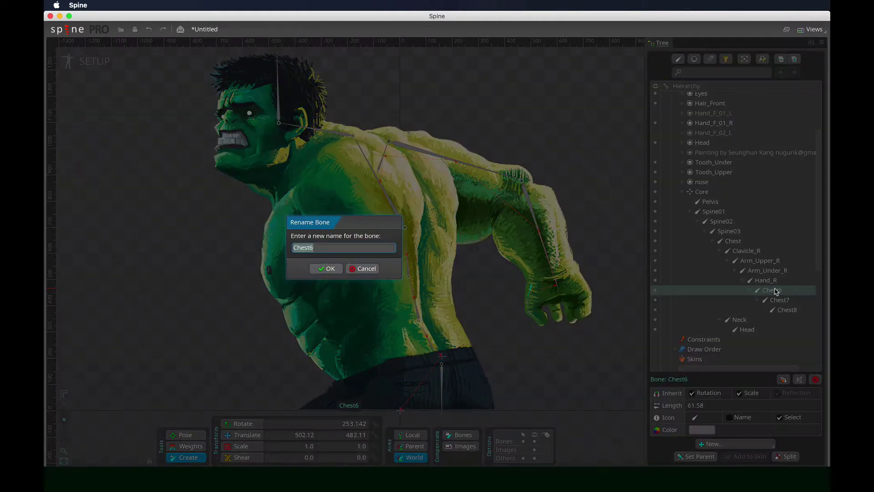
{"action": "type", "text": "F_01_01"}
{"action": "left_click_drag", "start_coordinate": [327, 248], "coordinate": [317, 247]}
{"action": "left_click", "coordinate": [326, 269]}
{"action": "double_click", "coordinate": [779, 300]}
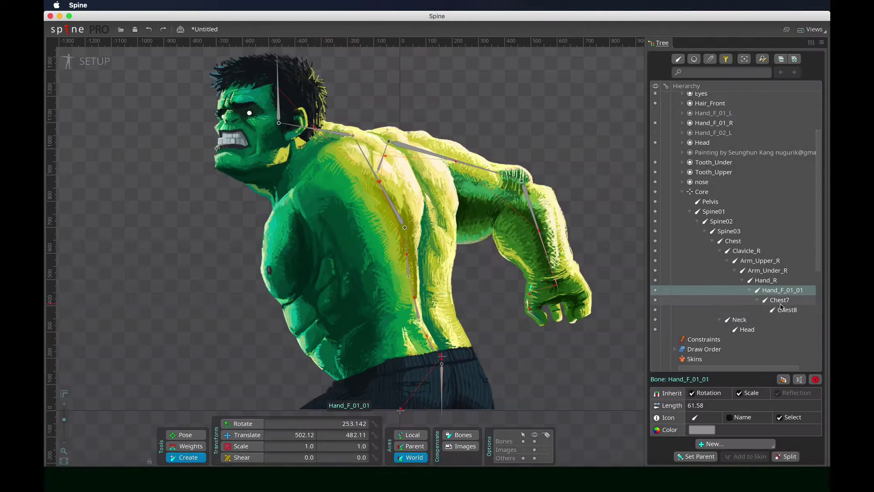
{"action": "type", "text": "Hand_F_01_01"}
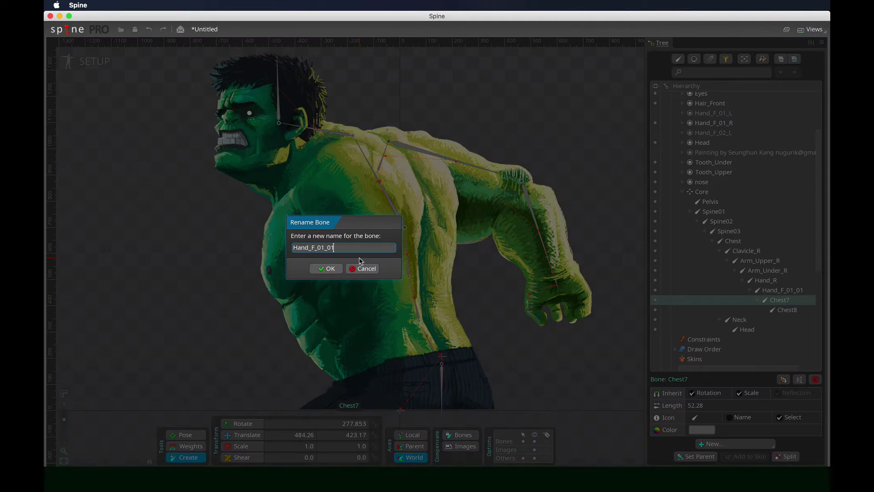
{"action": "left_click", "coordinate": [326, 268]}
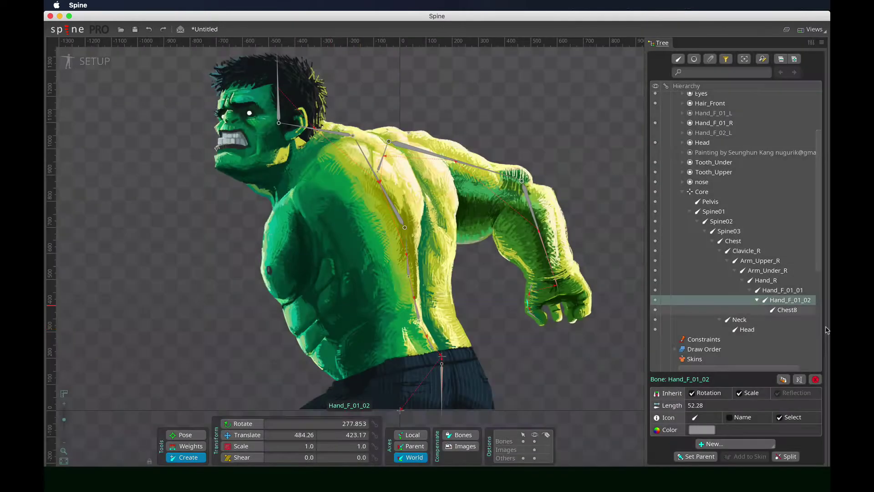
Step: Rename the fingertip bone Chest8 as Hand_F_01_03
{"action": "left_click", "coordinate": [788, 310]}
{"action": "double_click", "coordinate": [788, 311]}
{"action": "type", "text": "Hand_F_01_01"}
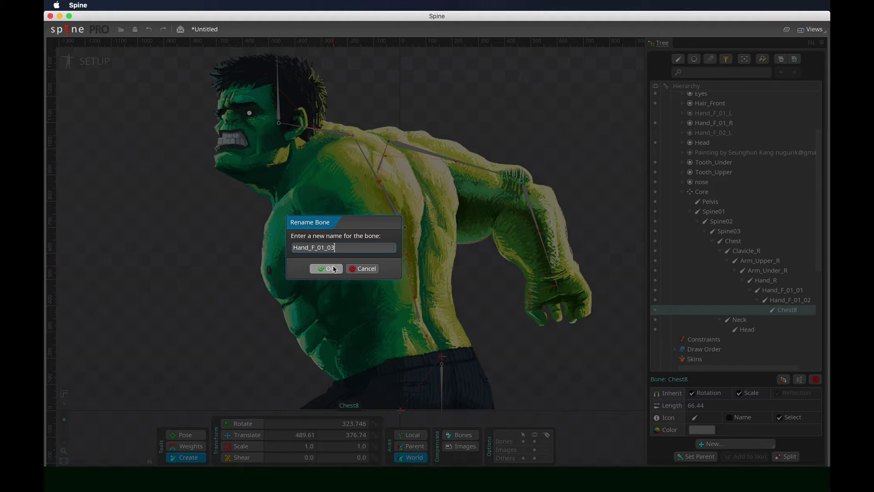
{"action": "left_click", "coordinate": [334, 269]}
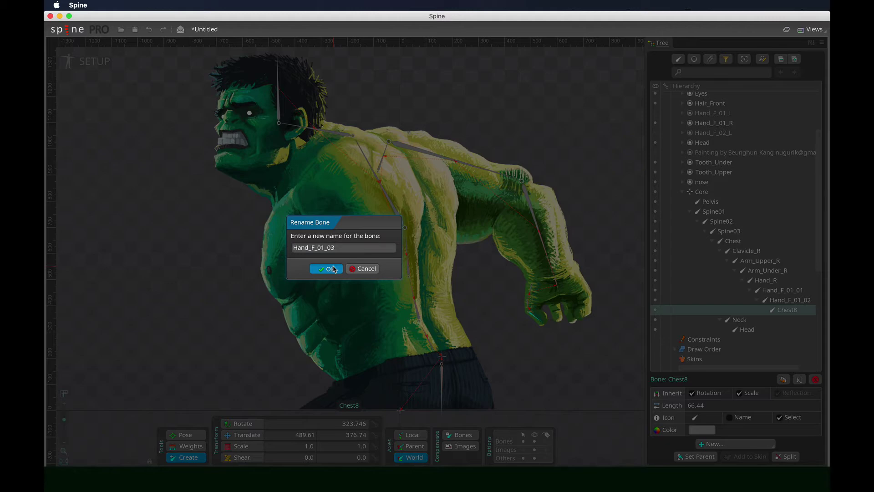
{"action": "left_click", "coordinate": [334, 268]}
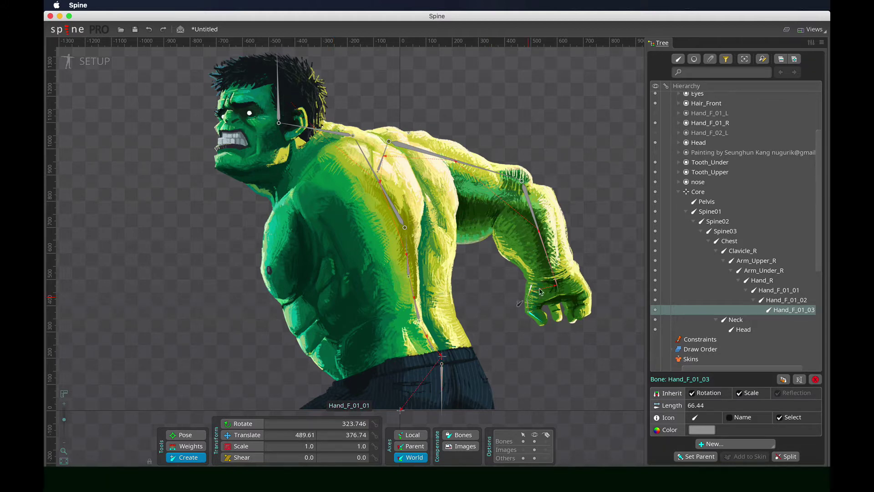
Step: Draw a two-bone chain, about 68 and 53 long, as children of Hand_R along the finger at the hand's outer right edge
{"action": "left_click", "coordinate": [557, 290]}
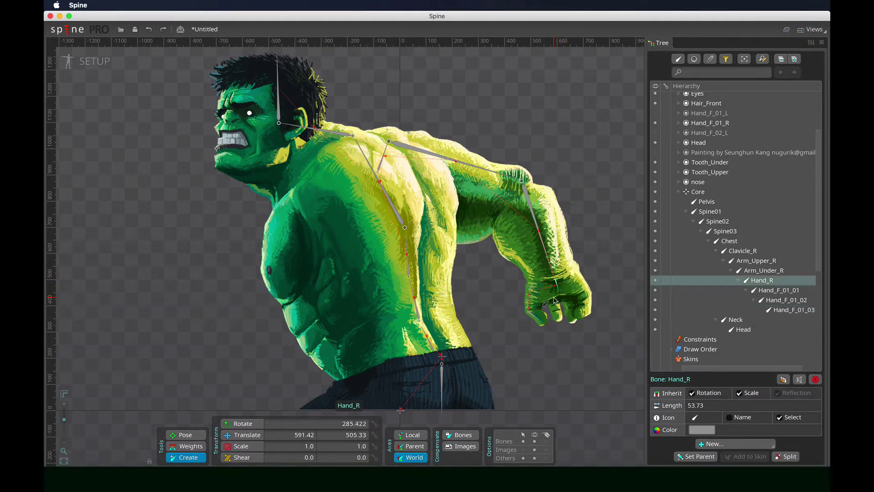
{"action": "scroll", "coordinate": [553, 300], "scroll_direction": "right", "scroll_amount": 5}
{"action": "scroll", "coordinate": [541, 279], "scroll_direction": "up", "scroll_amount": 3}
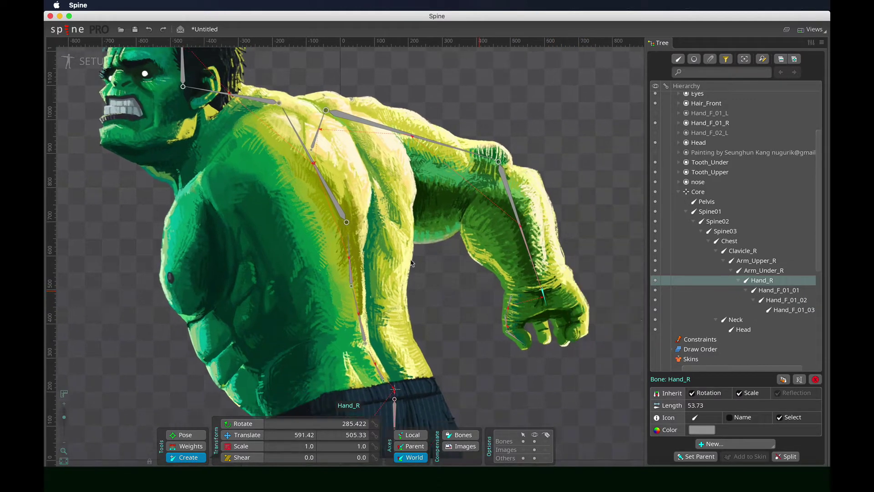
{"action": "scroll", "coordinate": [540, 276], "scroll_direction": "right", "scroll_amount": 4}
{"action": "scroll", "coordinate": [469, 280], "scroll_direction": "up", "scroll_amount": 2}
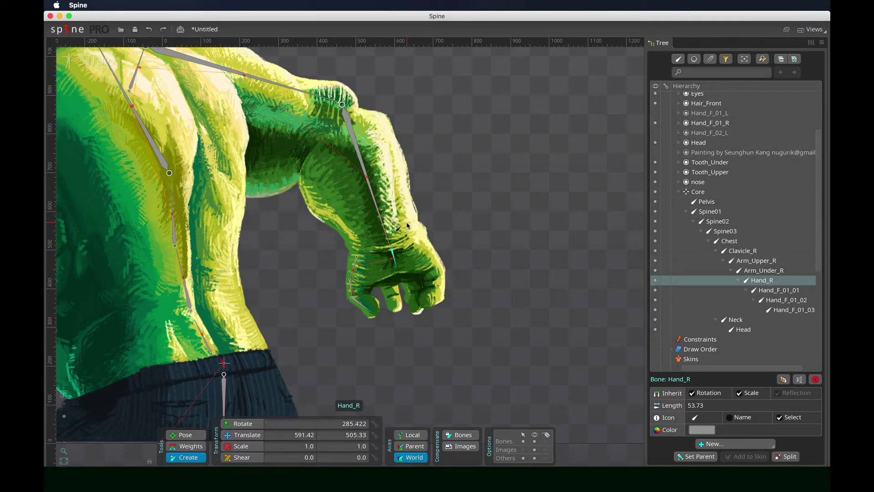
{"action": "scroll", "coordinate": [408, 226], "scroll_direction": "up", "scroll_amount": 3}
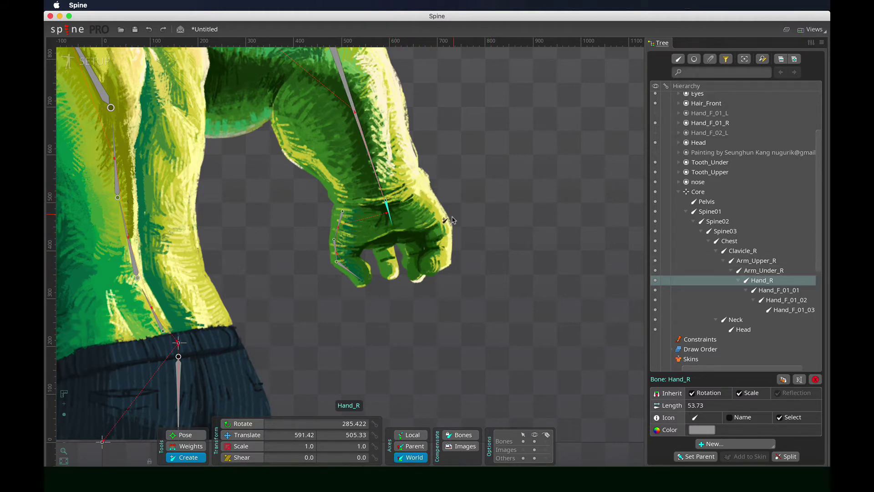
{"action": "left_click_drag", "start_coordinate": [439, 225], "coordinate": [427, 268]}
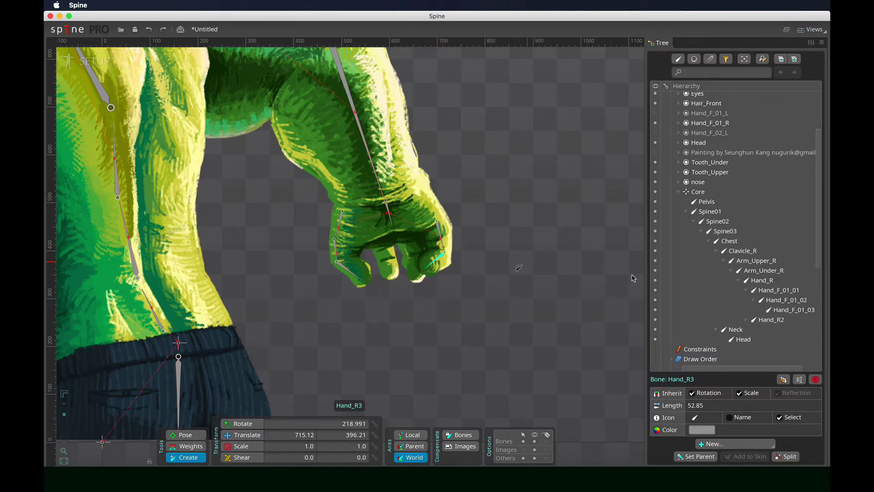
Step: Expand the new finger branch under Hand_R and rename its first bone, Hand_R2, as Hand_F_05_01
{"action": "left_click", "coordinate": [783, 321]}
{"action": "left_click", "coordinate": [747, 320]}
{"action": "scroll", "coordinate": [774, 300], "scroll_direction": "down", "scroll_amount": 2}
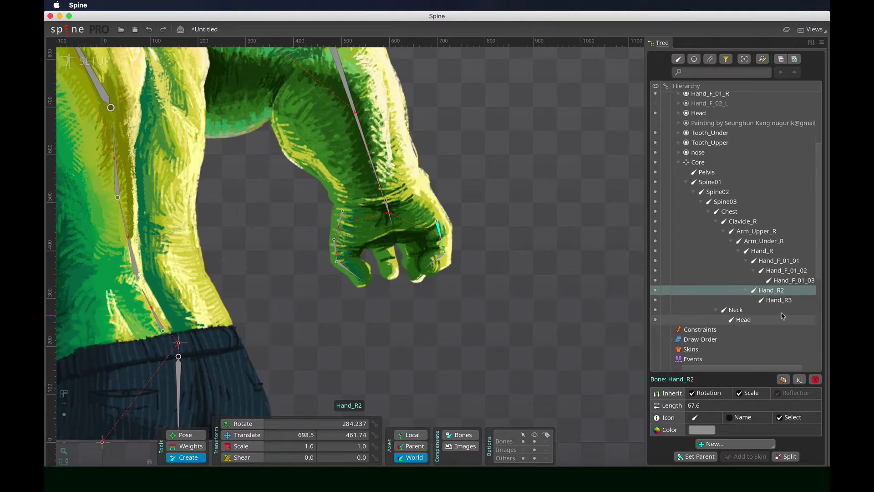
{"action": "double_click", "coordinate": [777, 293]}
{"action": "type", "text": "Hand_F_01_01"}
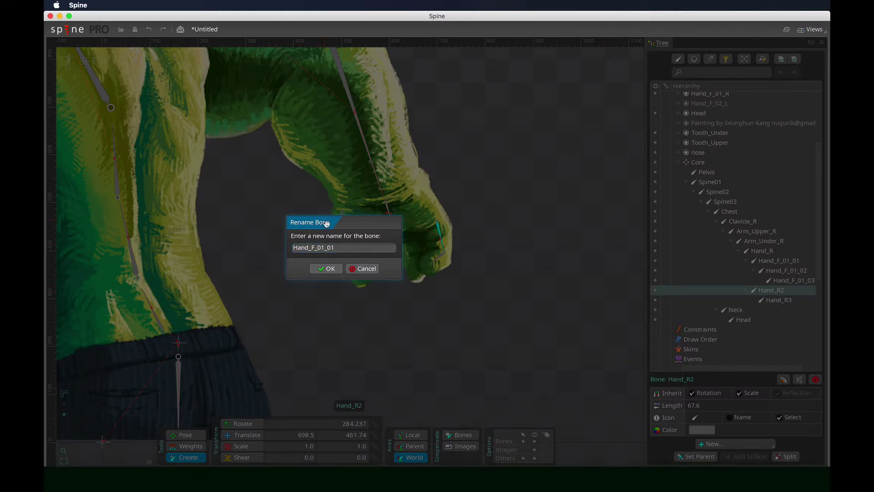
{"action": "left_click_drag", "start_coordinate": [324, 222], "coordinate": [410, 319]}
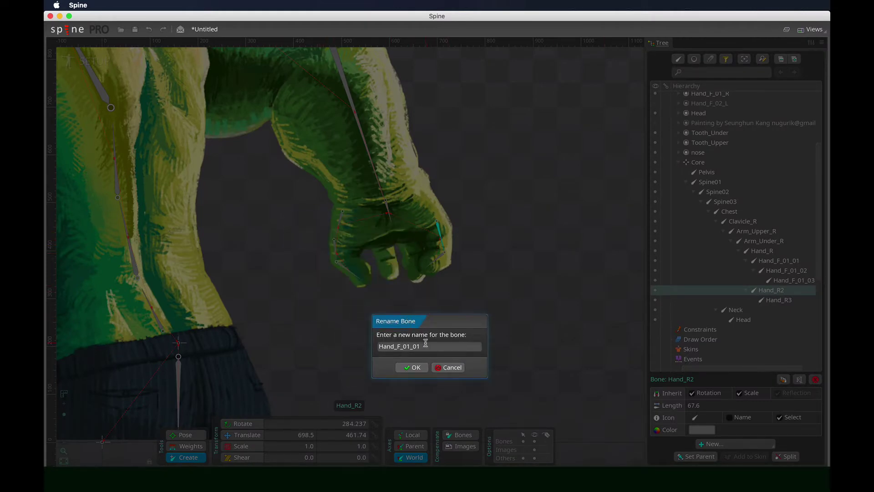
{"action": "left_click", "coordinate": [407, 345]}
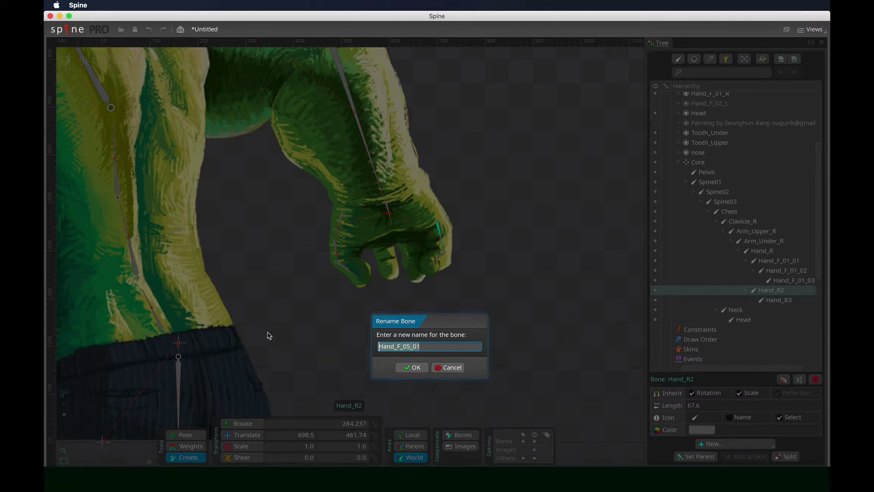
{"action": "left_click", "coordinate": [411, 367]}
Step: Rename the second bone of that finger, Hand_R3, as Hand_F_05_02
{"action": "left_click", "coordinate": [784, 301]}
{"action": "double_click", "coordinate": [784, 301]}
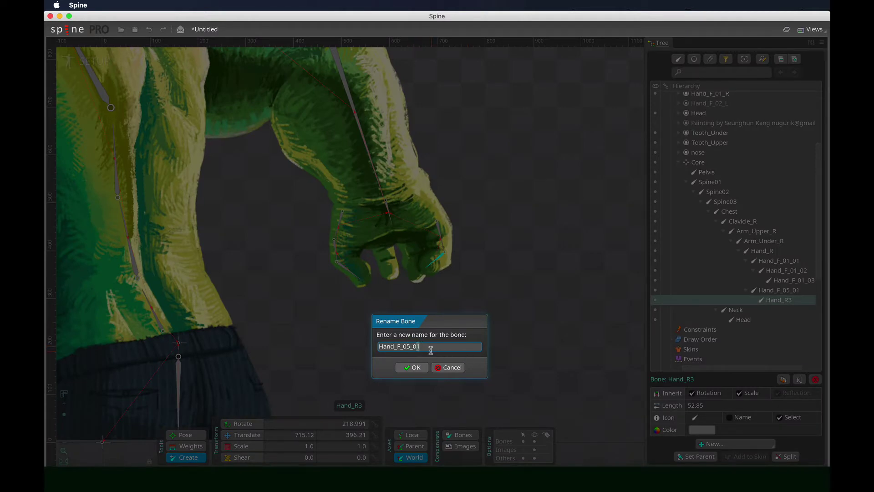
{"action": "type", "text": "2"}
{"action": "left_click", "coordinate": [420, 369]}
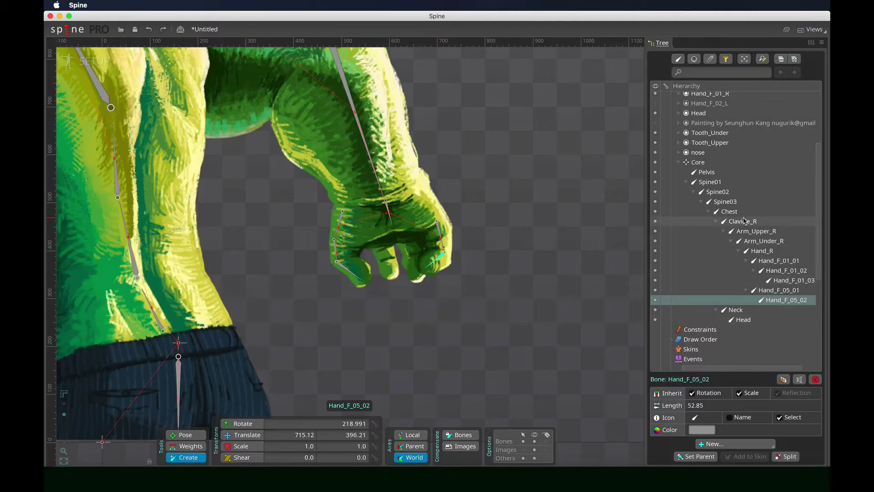
Step: Draw a bone about 90 long down the left of the two middle fingers as a child of Hand_R
{"action": "left_click", "coordinate": [387, 214]}
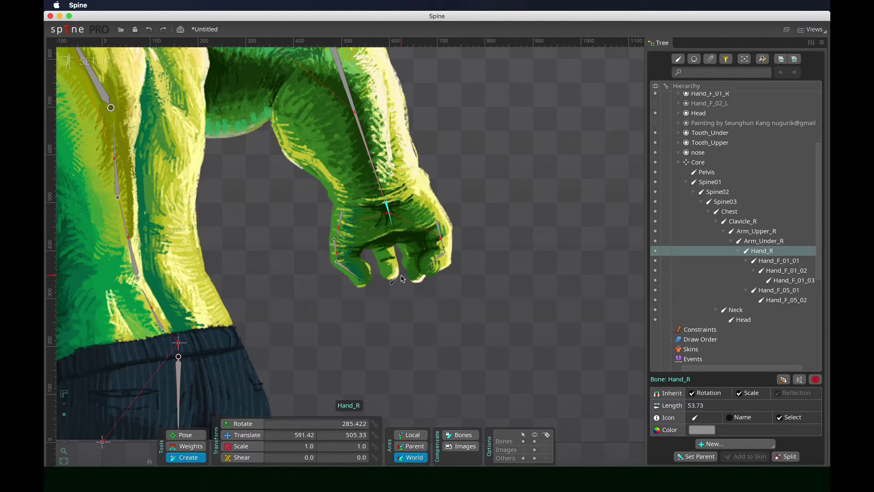
{"action": "left_click", "coordinate": [439, 259]}
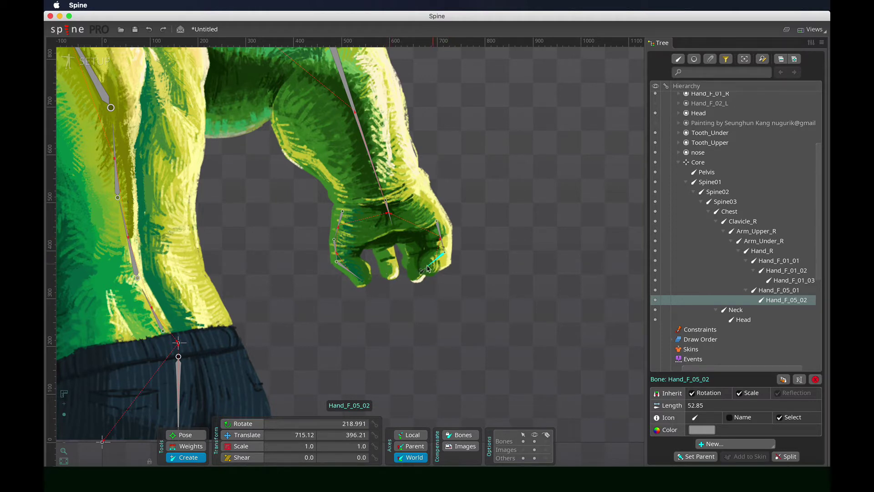
{"action": "left_click", "coordinate": [387, 212]}
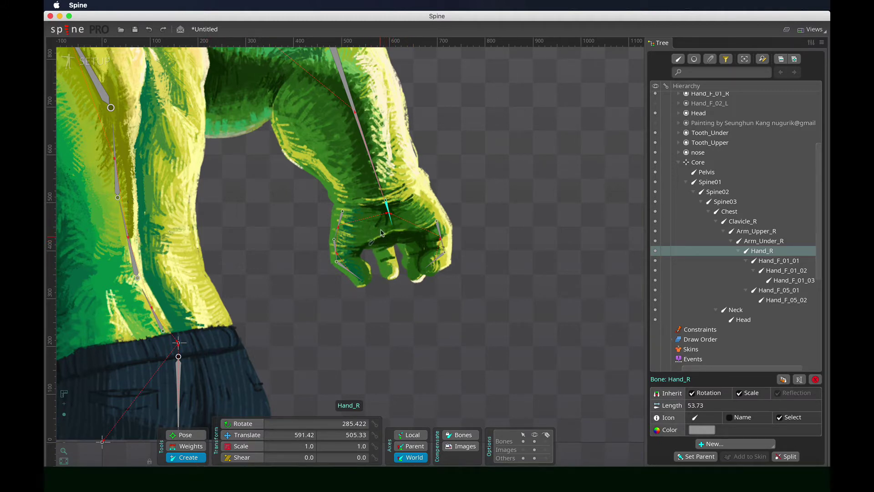
{"action": "left_click_drag", "start_coordinate": [380, 232], "coordinate": [392, 274]}
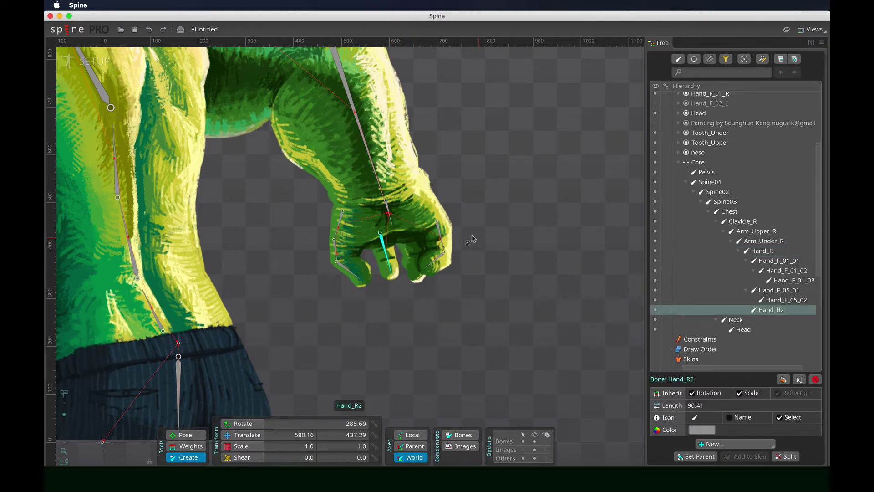
Step: Draw a bone about 104 long down the other middle finger as a child of Hand_R, and reselect Hand_R
{"action": "left_click", "coordinate": [391, 219]}
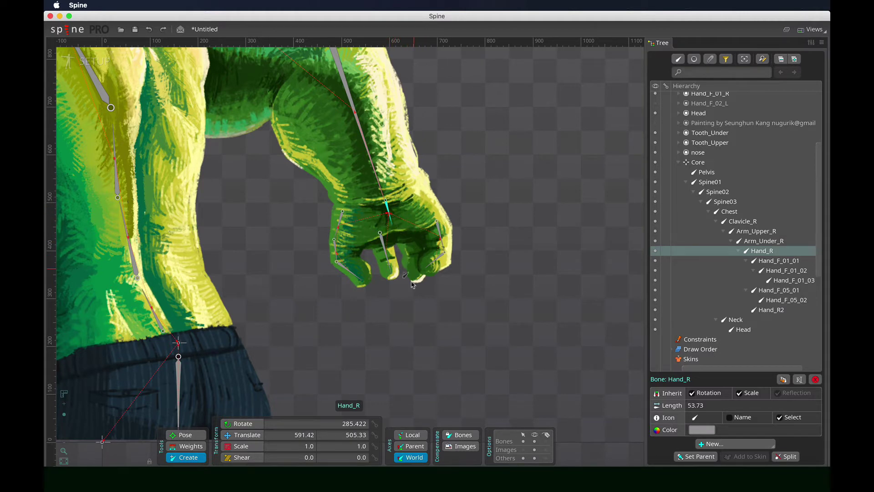
{"action": "left_click_drag", "start_coordinate": [409, 224], "coordinate": [415, 275]}
{"action": "scroll", "coordinate": [410, 237], "scroll_direction": "up", "scroll_amount": 1}
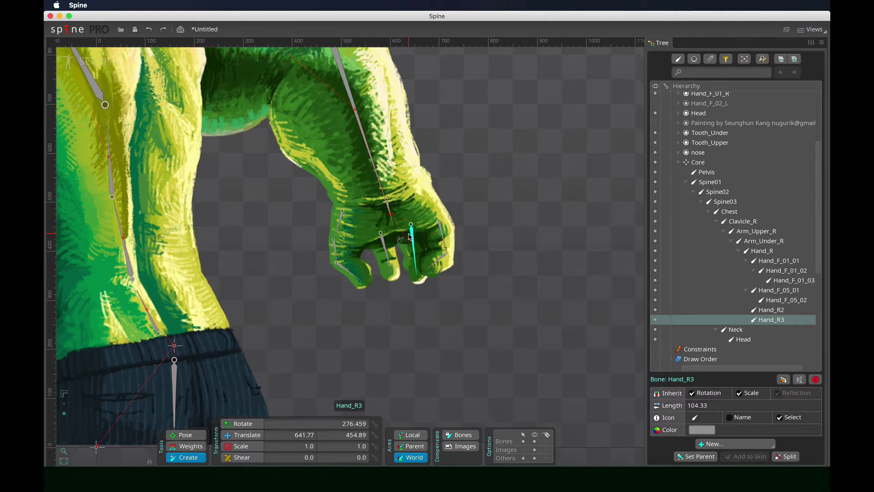
{"action": "scroll", "coordinate": [408, 236], "scroll_direction": "up", "scroll_amount": 5}
{"action": "left_click", "coordinate": [448, 212]}
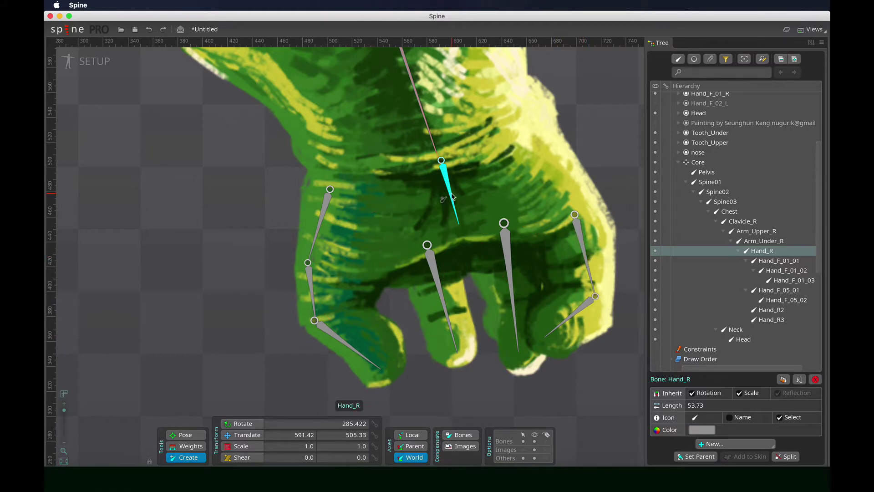
Step: Rename the bone Hand_R2 on the left of the two middle fingers as Hand_F_02_01
{"action": "mouse_move", "coordinate": [447, 197]}
{"action": "scroll", "coordinate": [417, 212], "scroll_direction": "down", "scroll_amount": 3}
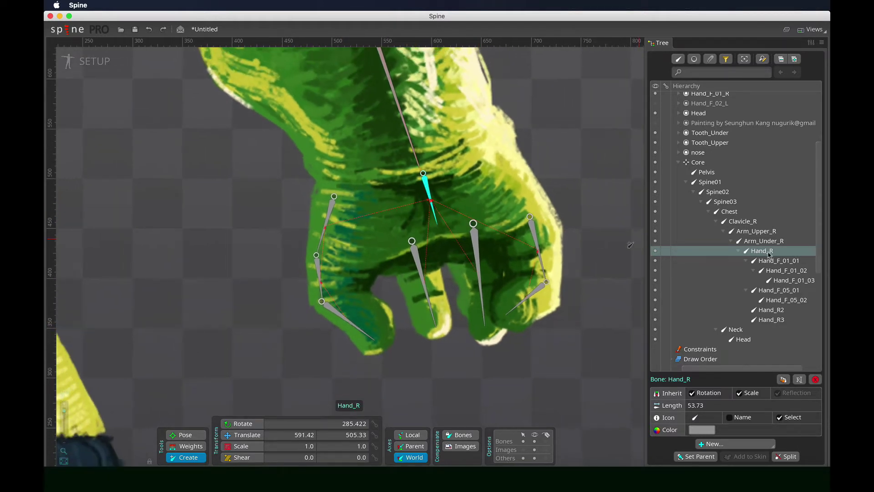
{"action": "left_click", "coordinate": [784, 310]}
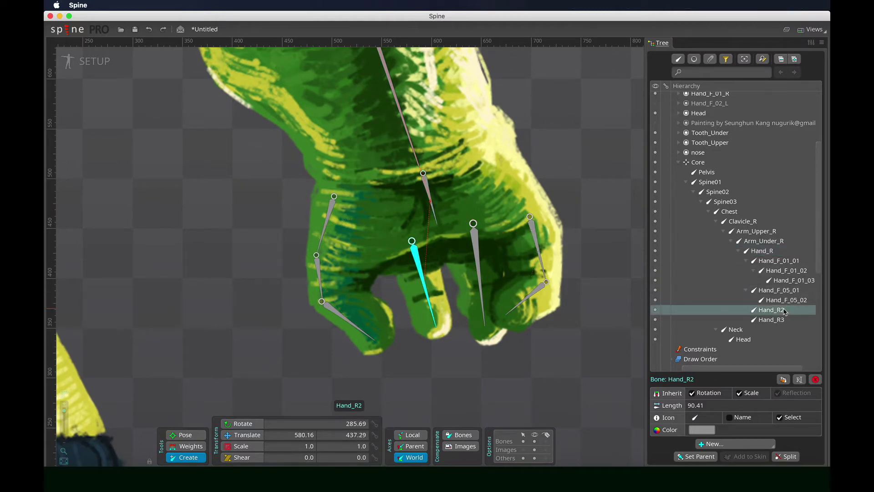
{"action": "double_click", "coordinate": [774, 310]}
{"action": "type", "text": "Hand_F_05_01"}
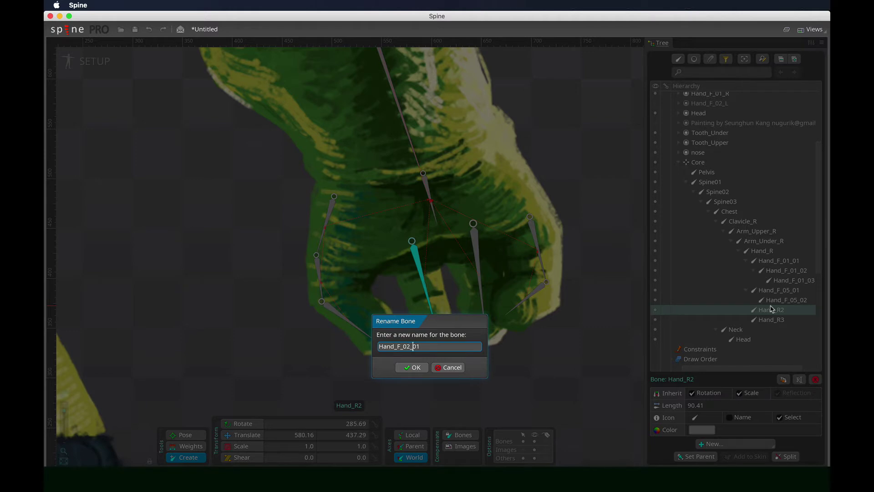
{"action": "key", "text": "super+a"}
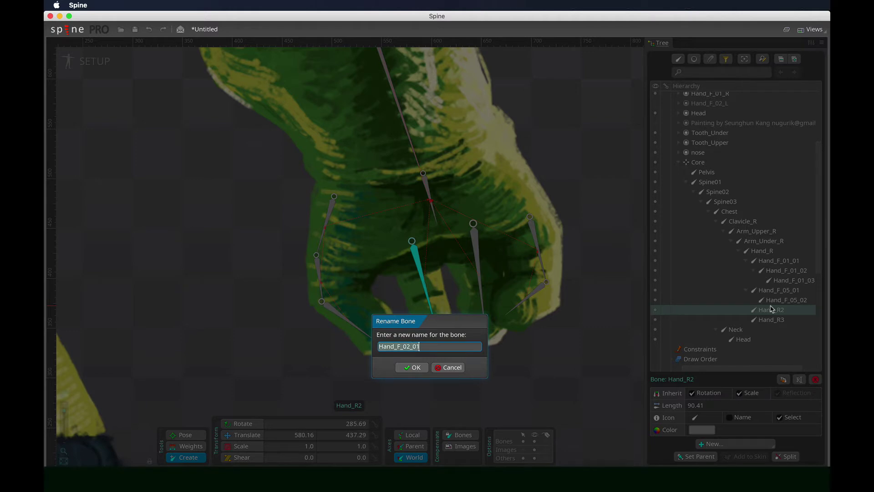
{"action": "left_click", "coordinate": [424, 367]}
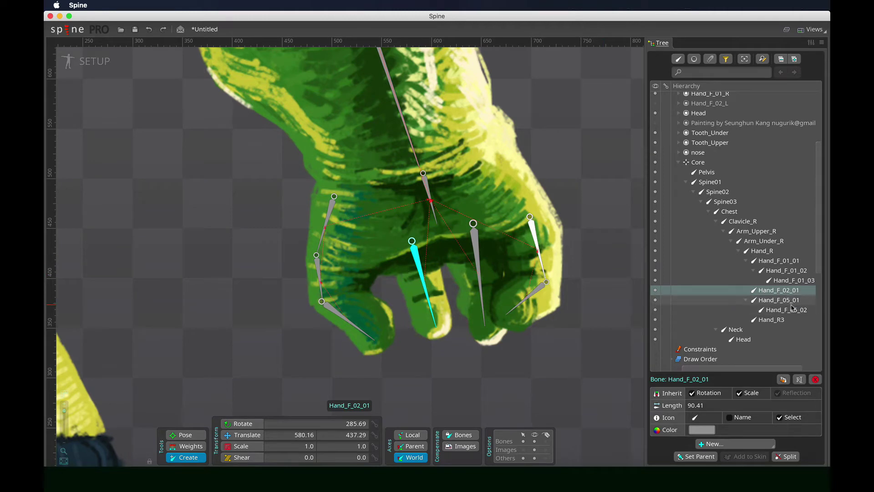
Step: Rename the other middle finger's bone, Hand_R3, as Hand_F_03_01
{"action": "left_click", "coordinate": [477, 246]}
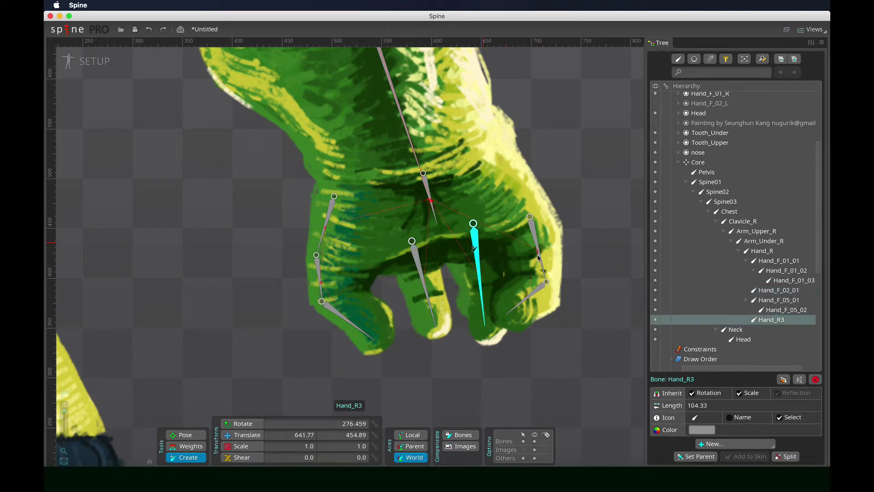
{"action": "double_click", "coordinate": [769, 320]}
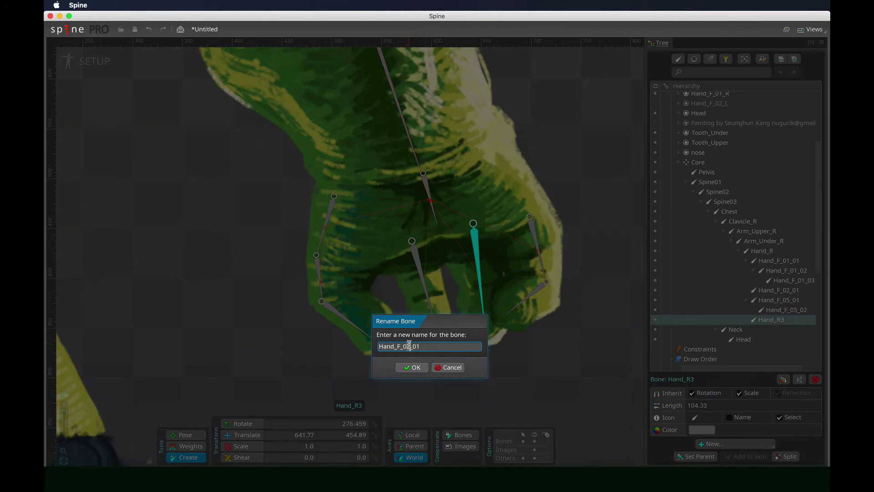
{"action": "key", "text": "BackSpace"}
{"action": "type", "text": "3"}
{"action": "left_click", "coordinate": [423, 365]}
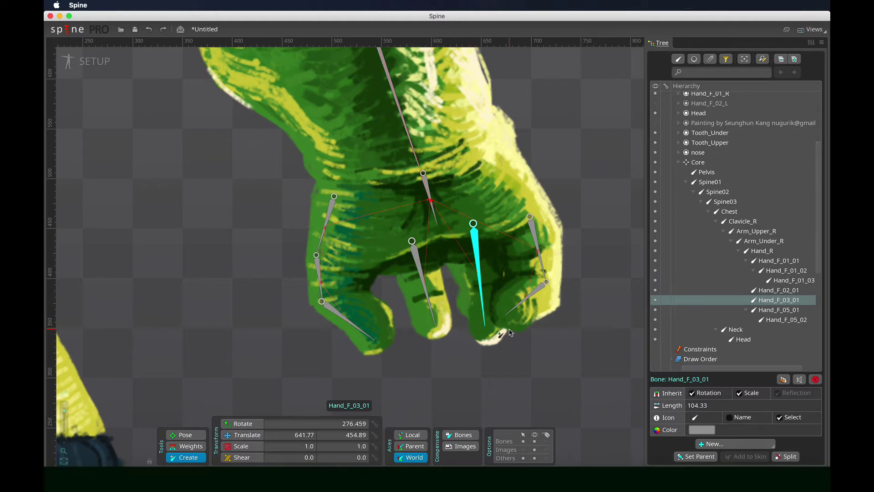
Step: Make the hidden left arm slots Arm_L_Under, Arm_L_Upper, Hand_F_01_L and Hand_F_02_L visible on the full figure
{"action": "scroll", "coordinate": [508, 332], "scroll_direction": "down", "scroll_amount": 2}
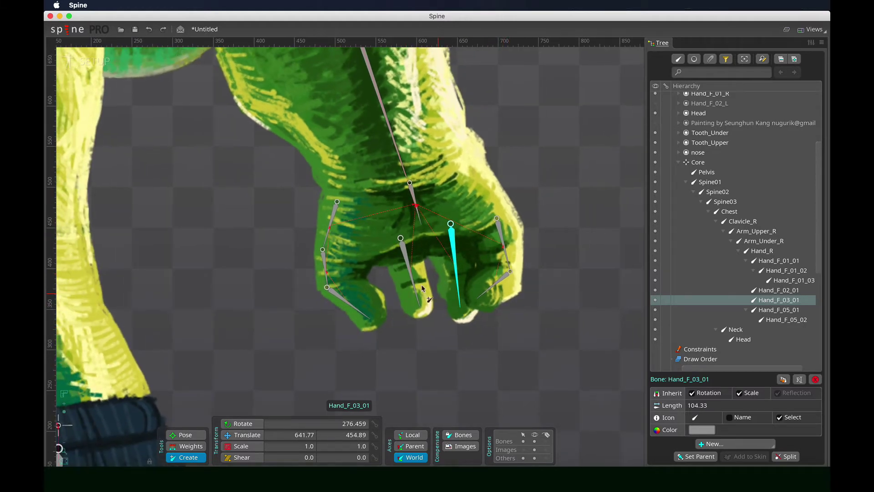
{"action": "scroll", "coordinate": [435, 269], "scroll_direction": "down", "scroll_amount": 3}
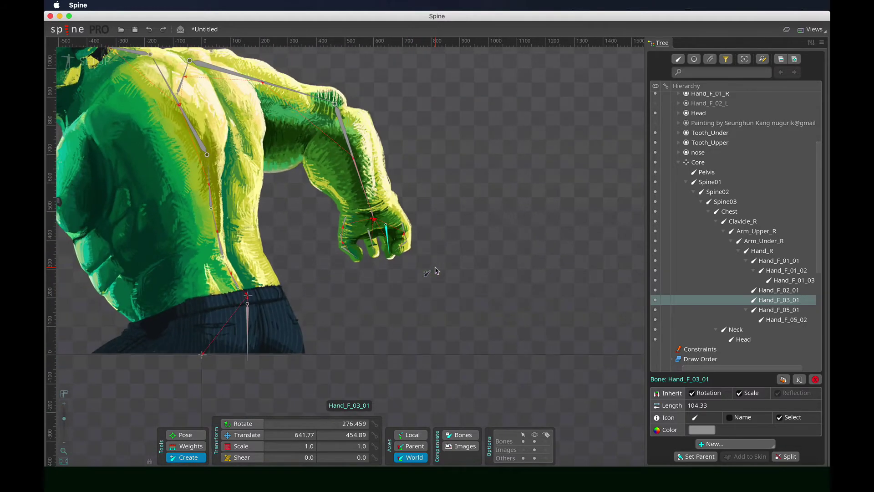
{"action": "scroll", "coordinate": [435, 270], "scroll_direction": "down", "scroll_amount": 4}
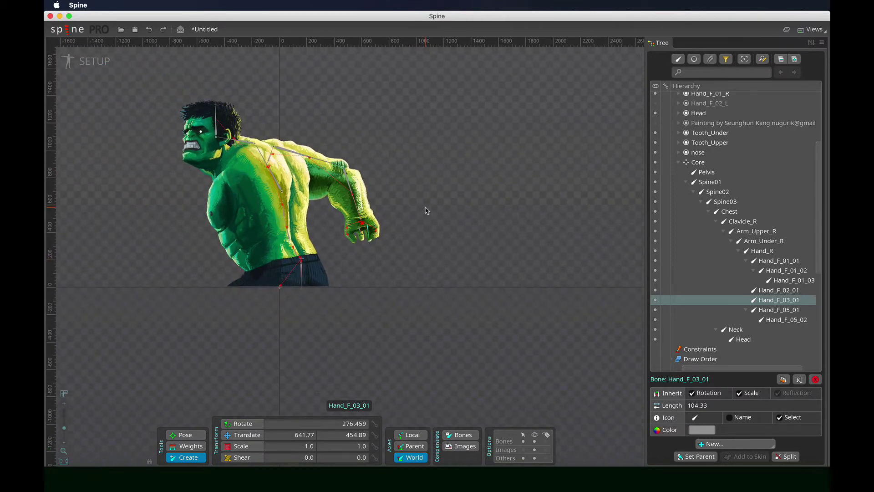
{"action": "left_click_drag", "start_coordinate": [425, 211], "coordinate": [572, 283]}
{"action": "scroll", "coordinate": [573, 283], "scroll_direction": "up", "scroll_amount": 5}
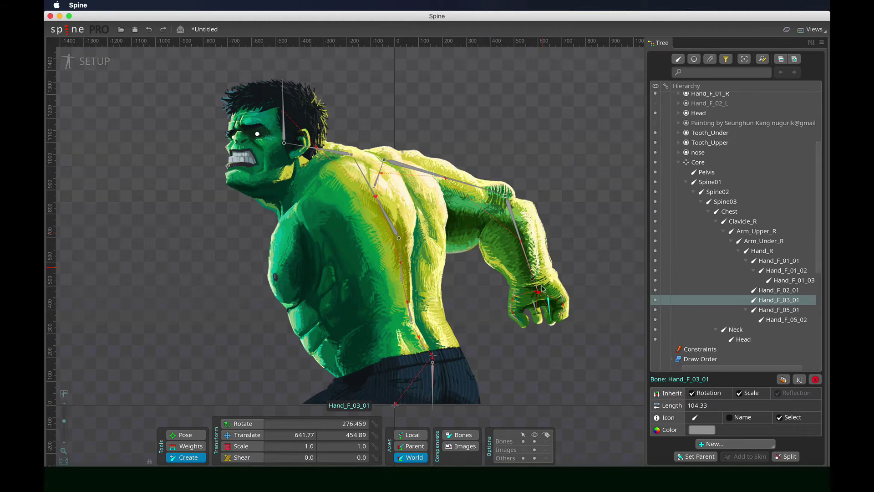
{"action": "left_click_drag", "start_coordinate": [482, 265], "coordinate": [490, 247]}
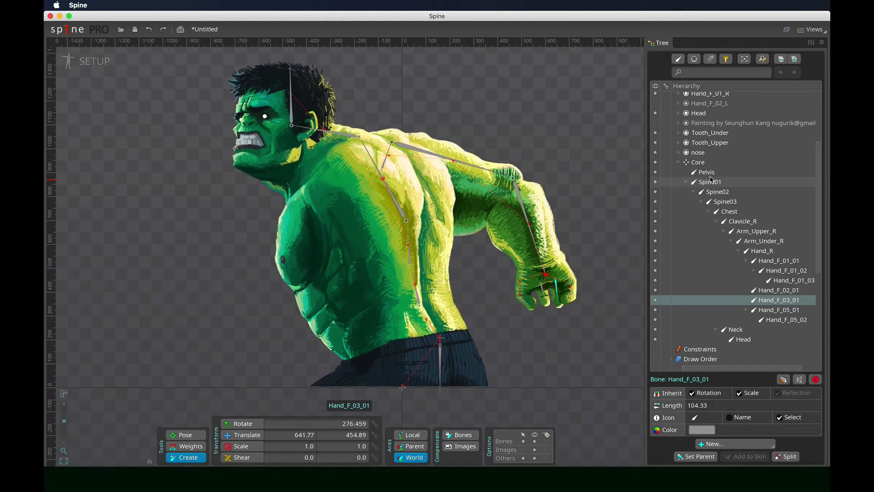
{"action": "scroll", "coordinate": [733, 169], "scroll_direction": "up", "scroll_amount": 4}
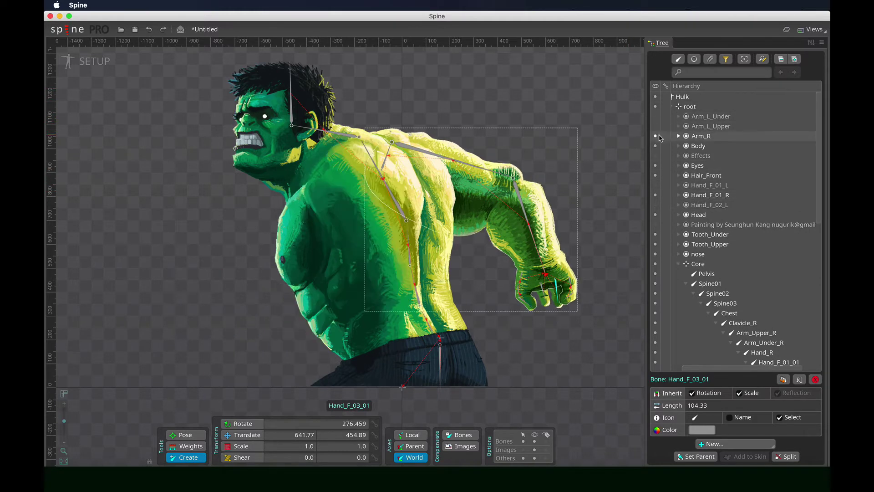
{"action": "left_click", "coordinate": [656, 117]}
{"action": "left_click", "coordinate": [656, 126]}
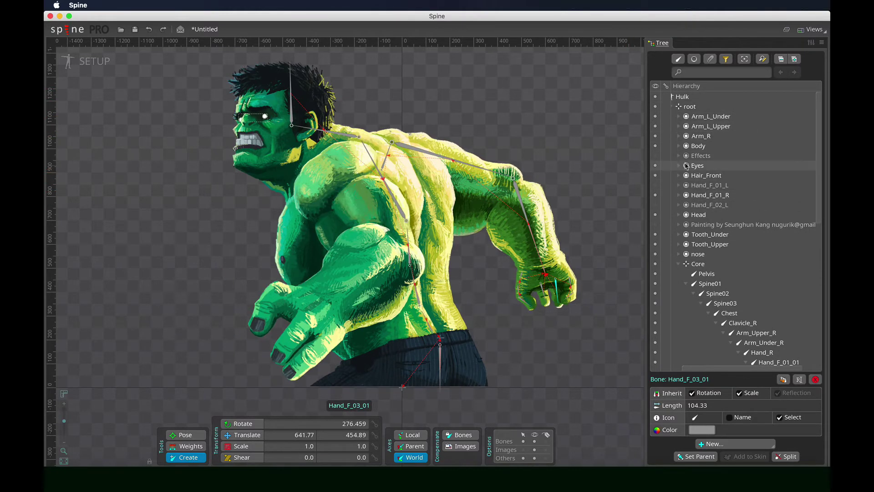
{"action": "left_click", "coordinate": [656, 185]}
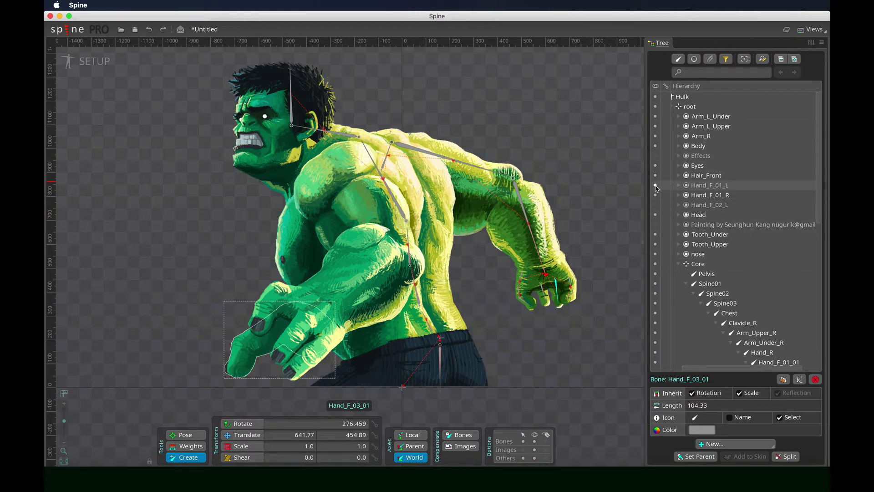
{"action": "left_click", "coordinate": [656, 204]}
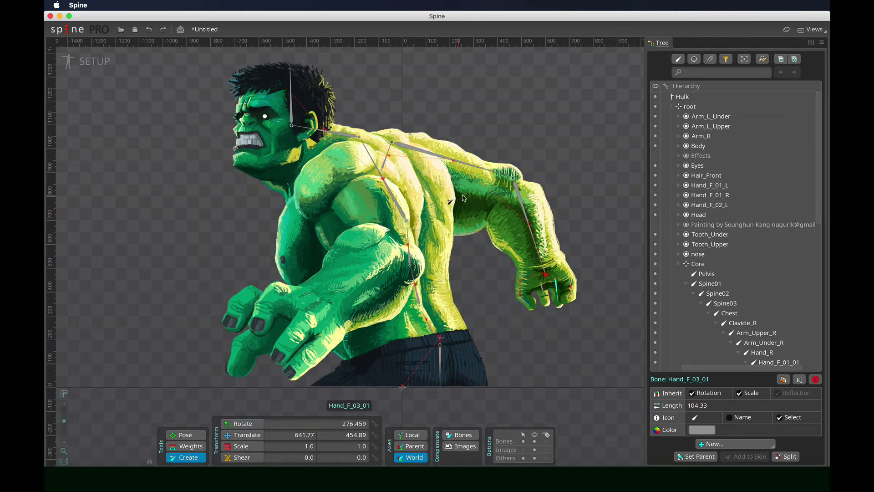
Step: Draw a left arm chain from Chest: clavicle about 186 long, upper arm about 541, forearm about 361 and hand about 141
{"action": "left_click", "coordinate": [396, 203]}
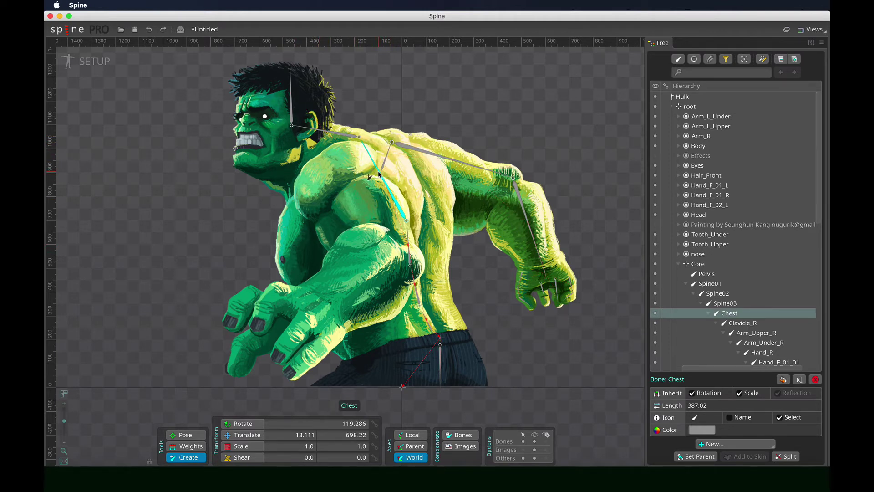
{"action": "left_click_drag", "start_coordinate": [369, 173], "coordinate": [406, 266]}
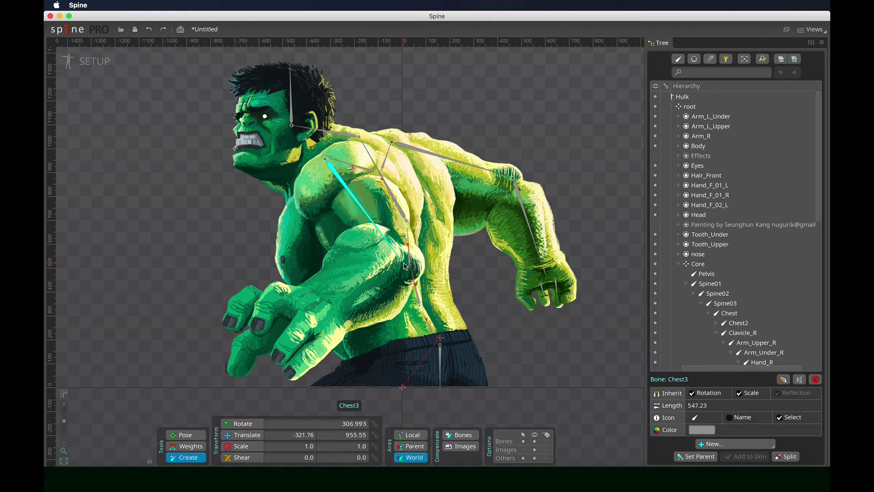
{"action": "left_click_drag", "start_coordinate": [406, 267], "coordinate": [406, 265]}
{"action": "left_click_drag", "start_coordinate": [324, 299], "coordinate": [293, 315]}
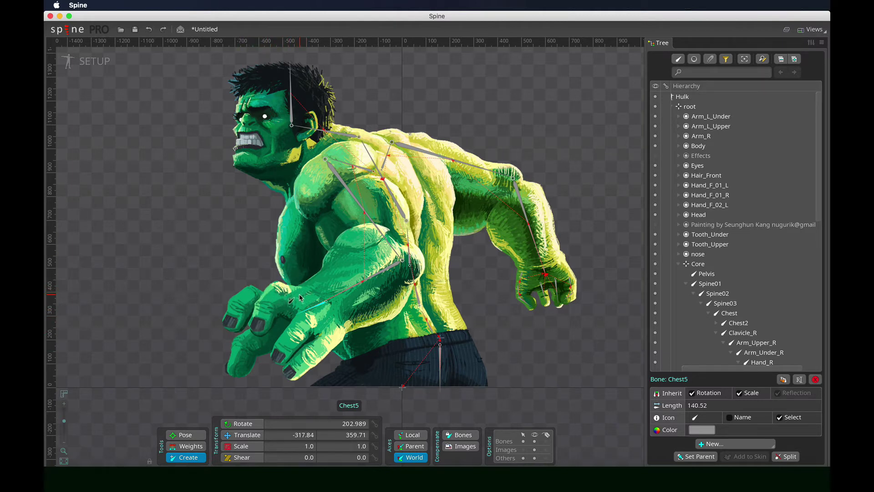
Step: Draw a three-bone chain on the left hand's upper front finger and one bone on each of the two lower fingers, all under the hand bone
{"action": "left_click_drag", "start_coordinate": [301, 298], "coordinate": [255, 329]}
{"action": "left_click", "coordinate": [310, 309]}
{"action": "left_click_drag", "start_coordinate": [308, 320], "coordinate": [276, 358]}
{"action": "left_click", "coordinate": [318, 308]}
{"action": "left_click_drag", "start_coordinate": [326, 345], "coordinate": [296, 367]}
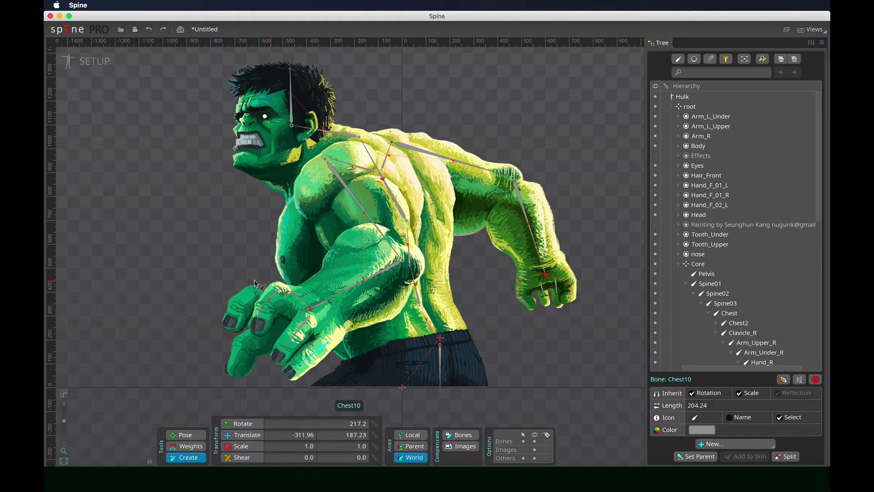
Step: Draw three-bone chains along the Hand_F_02_L finger and the Hand_F_01_L digit as children of the left hand bone
{"action": "left_click", "coordinate": [318, 304]}
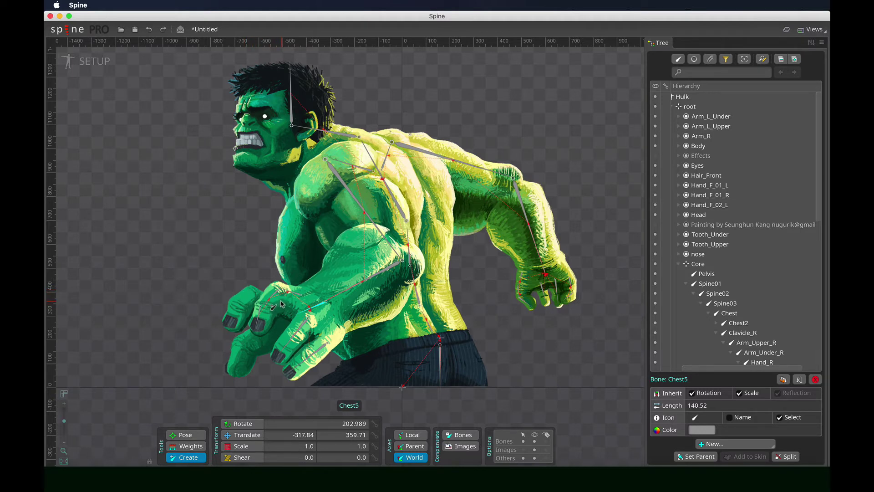
{"action": "left_click_drag", "start_coordinate": [277, 302], "coordinate": [227, 326]}
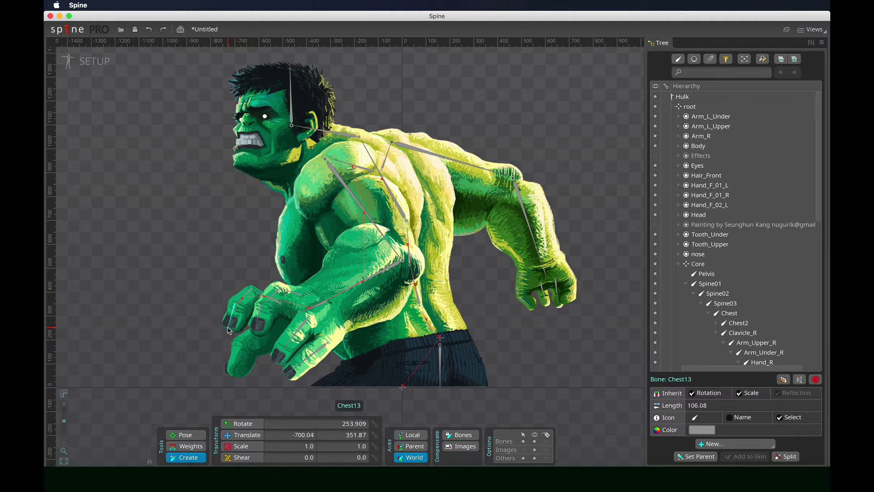
{"action": "left_click", "coordinate": [315, 307]}
{"action": "left_click_drag", "start_coordinate": [283, 316], "coordinate": [257, 327]}
{"action": "left_click_drag", "start_coordinate": [257, 328], "coordinate": [236, 365]}
Step: Collapse the new left arm branch under Chest and rename its first bone, Chest2, as Clavicle_L
{"action": "scroll", "coordinate": [724, 281], "scroll_direction": "down", "scroll_amount": 10}
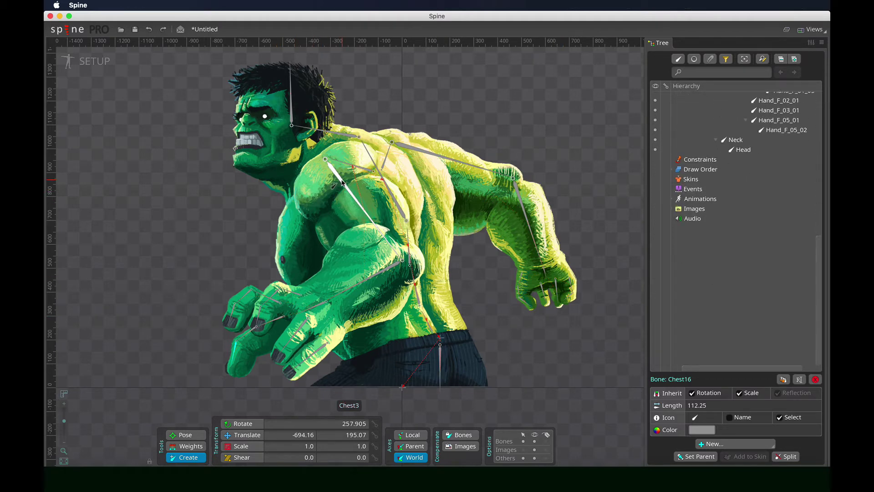
{"action": "left_click", "coordinate": [363, 170]}
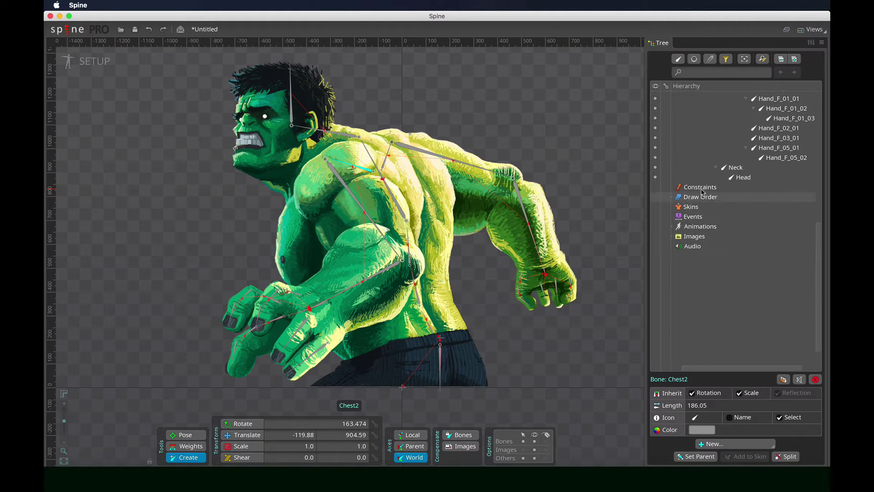
{"action": "scroll", "coordinate": [756, 150], "scroll_direction": "up", "scroll_amount": 5}
{"action": "double_click", "coordinate": [747, 143]}
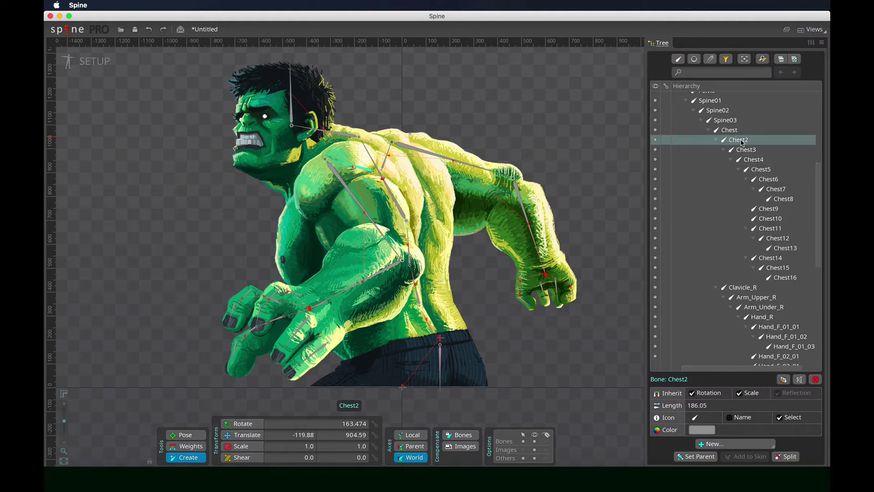
{"action": "left_click", "coordinate": [717, 140]}
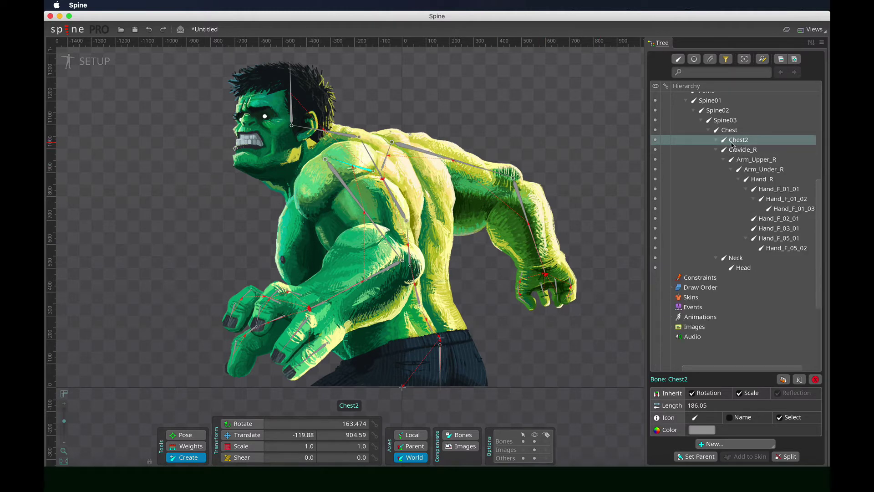
{"action": "double_click", "coordinate": [737, 141]}
{"action": "type", "text": "Clavicle_L"}
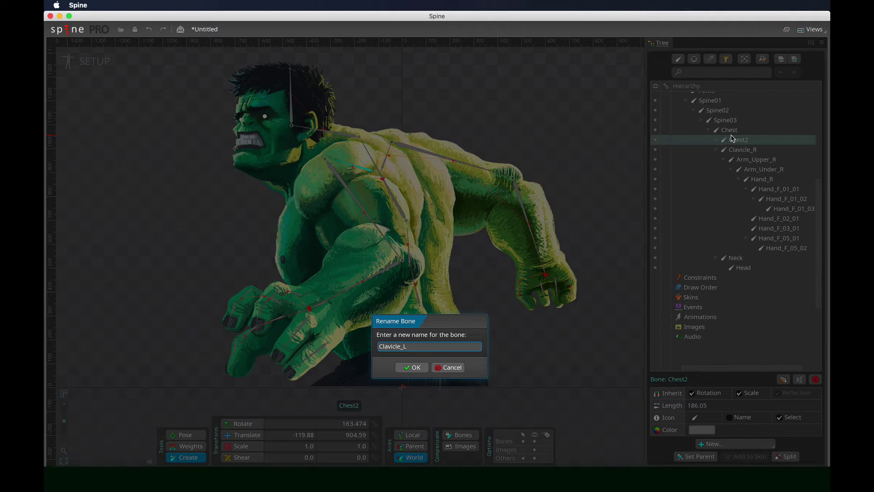
{"action": "key", "text": "Return"}
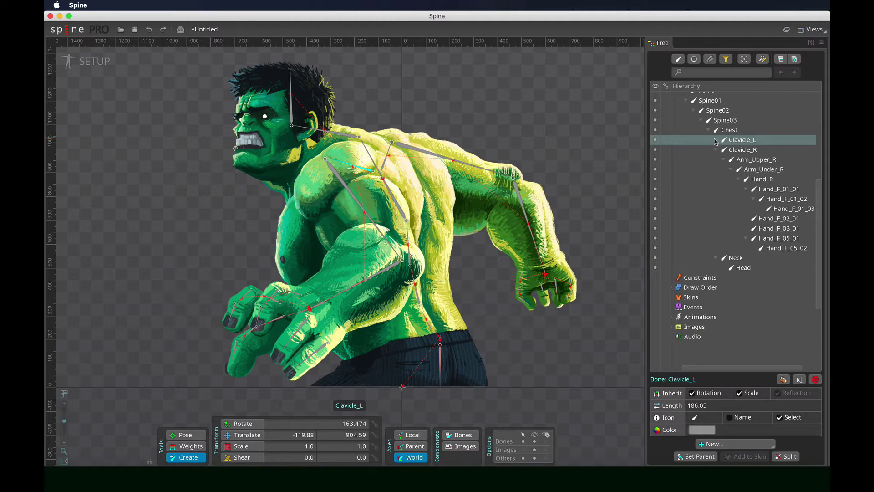
Step: Expand the Clavicle_L branch, rename Chest3 as Arm_Upper_L and copy that name for reuse
{"action": "right_click", "coordinate": [746, 140]}
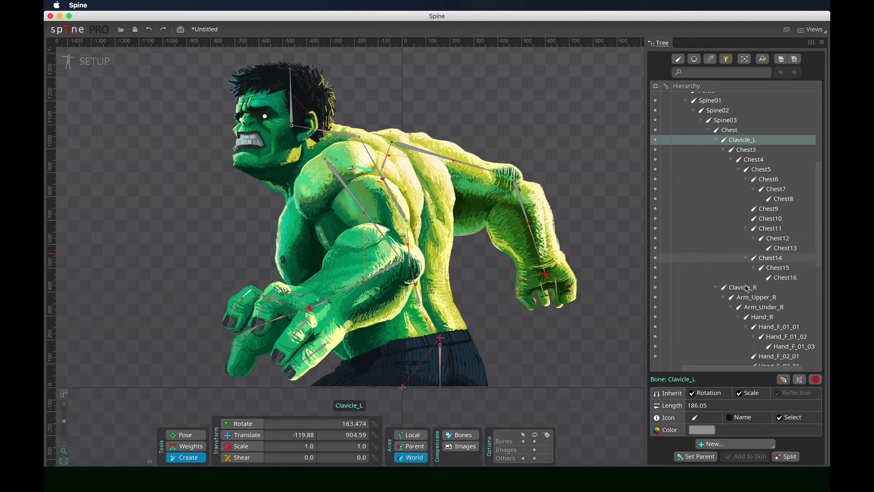
{"action": "double_click", "coordinate": [750, 150]}
{"action": "type", "text": "AR"}
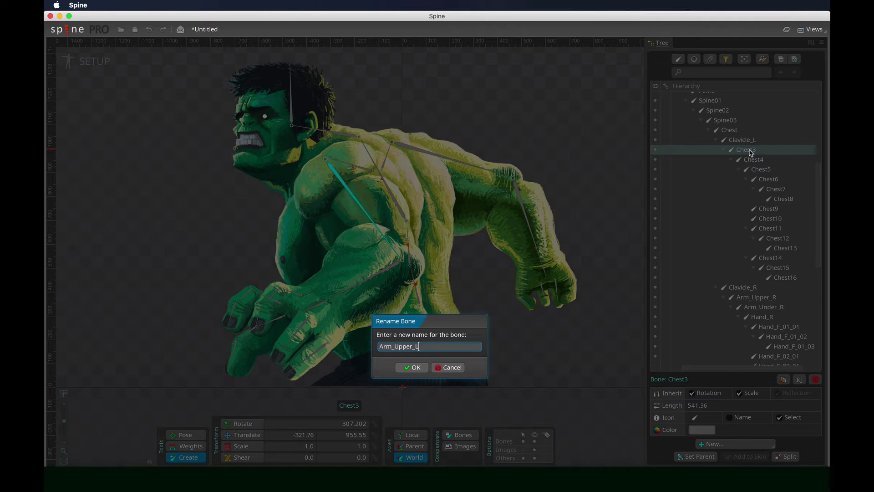
{"action": "key", "text": "super+a"}
{"action": "key", "text": "super+c"}
{"action": "left_click", "coordinate": [413, 368]}
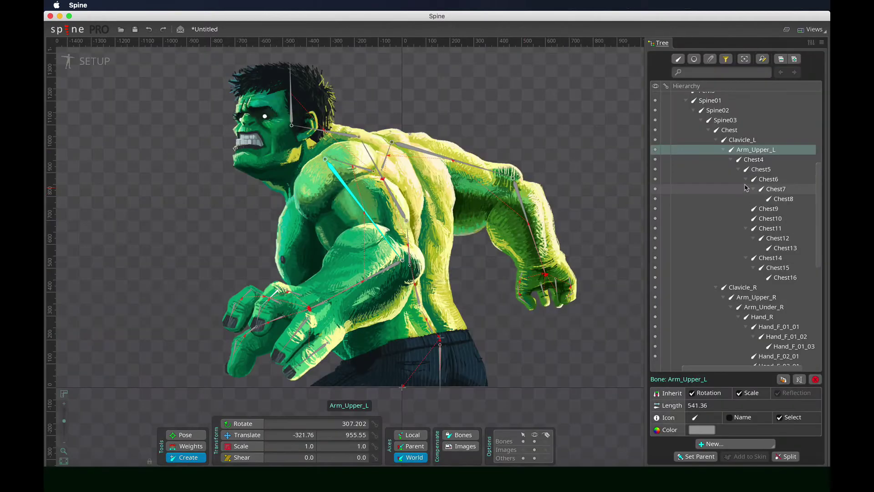
Step: Rename the forearm bone Chest4 as Arm_Under_L, reusing the copied upper arm name
{"action": "double_click", "coordinate": [752, 160]}
{"action": "key", "text": "super+v"}
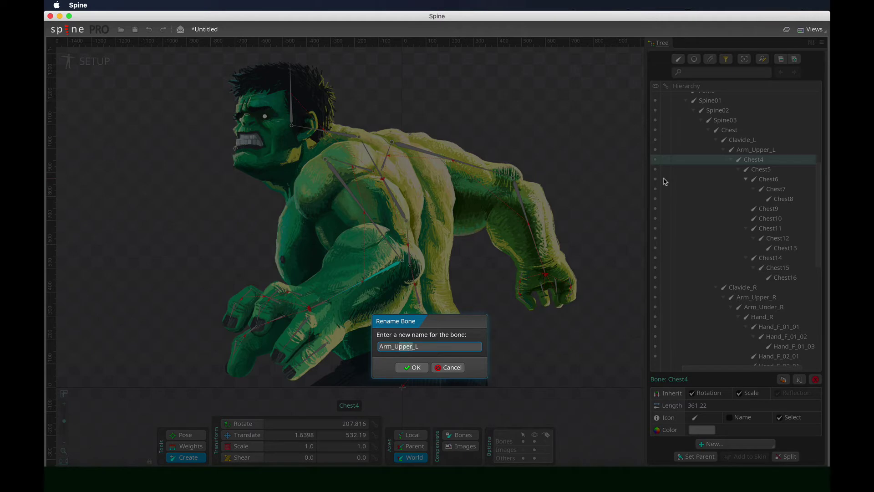
{"action": "key", "text": "Return"}
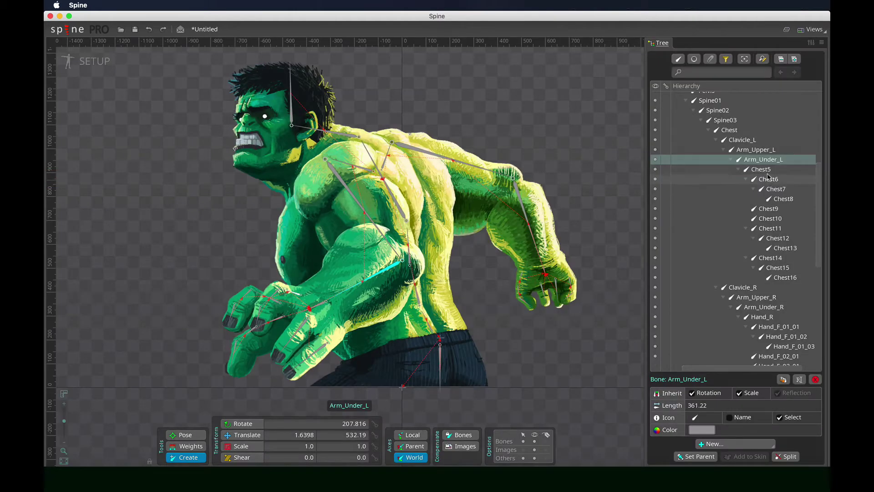
Step: Rename the left hand bone Chest5 as Arm_Hand_L, reusing the copied upper arm name
{"action": "double_click", "coordinate": [765, 171]}
{"action": "key", "text": "super+v"}
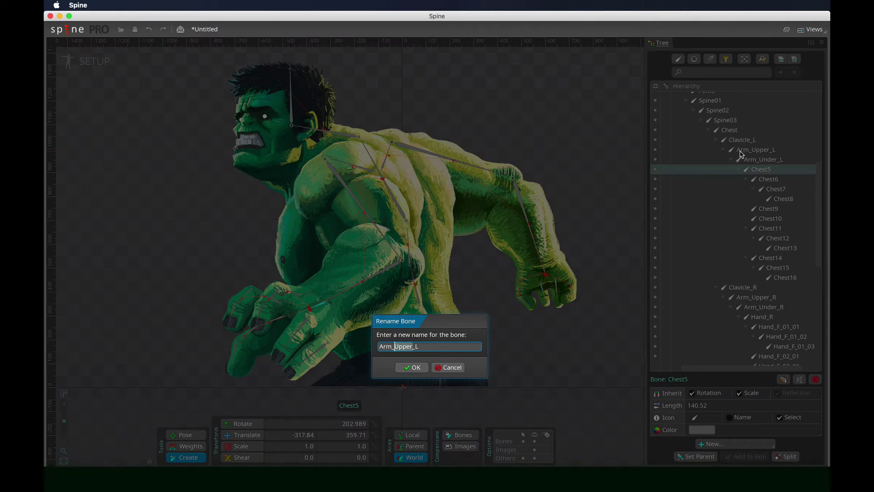
{"action": "type", "text": "Hand"}
{"action": "key", "text": "Return"}
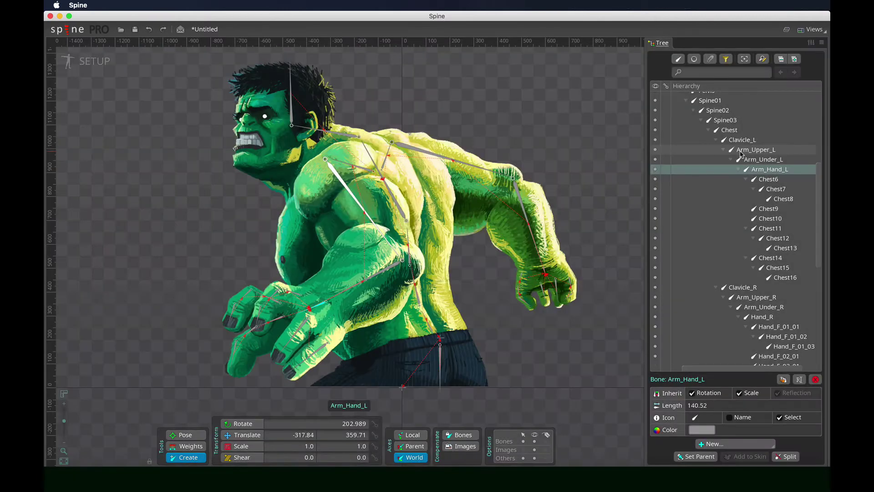
Step: Rename the finger bone Chest6 as Hand_F_03_01_L and copy that name for reuse
{"action": "double_click", "coordinate": [769, 180]}
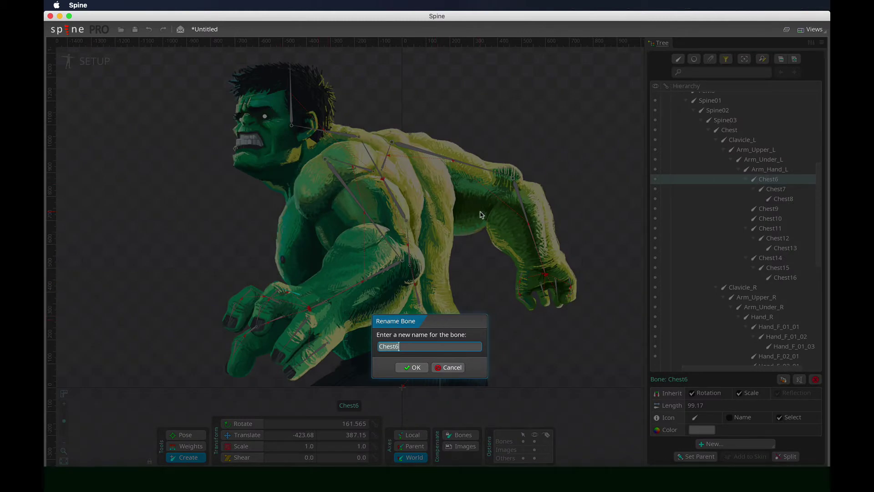
{"action": "type", "text": "Hand_F_03_01"}
{"action": "double_click", "coordinate": [425, 347]}
{"action": "left_click", "coordinate": [426, 348]}
{"action": "type", "text": "_L"}
{"action": "key", "text": "super+a"}
{"action": "key", "text": "super+c"}
{"action": "left_click", "coordinate": [414, 367]}
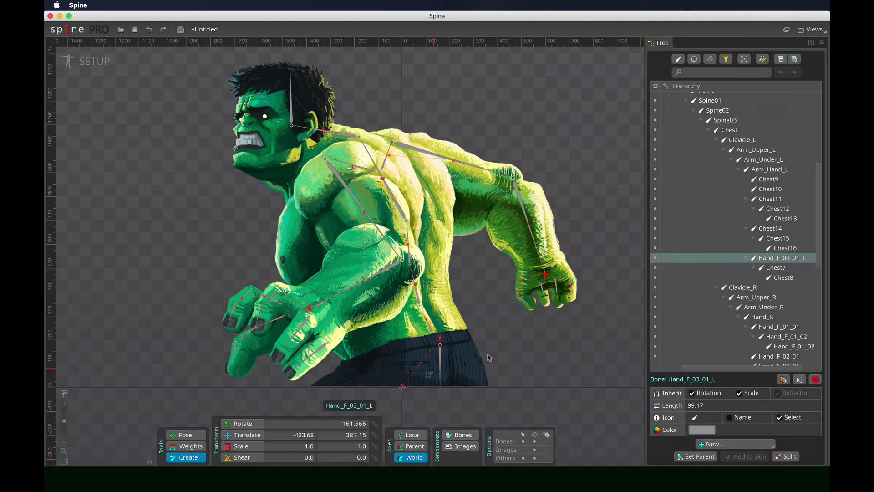
Step: Rename the middle finger segment Chest7 under Hand_F_03_01_L as Hand_F_03_02_L
{"action": "double_click", "coordinate": [775, 268]}
{"action": "key", "text": "super+v"}
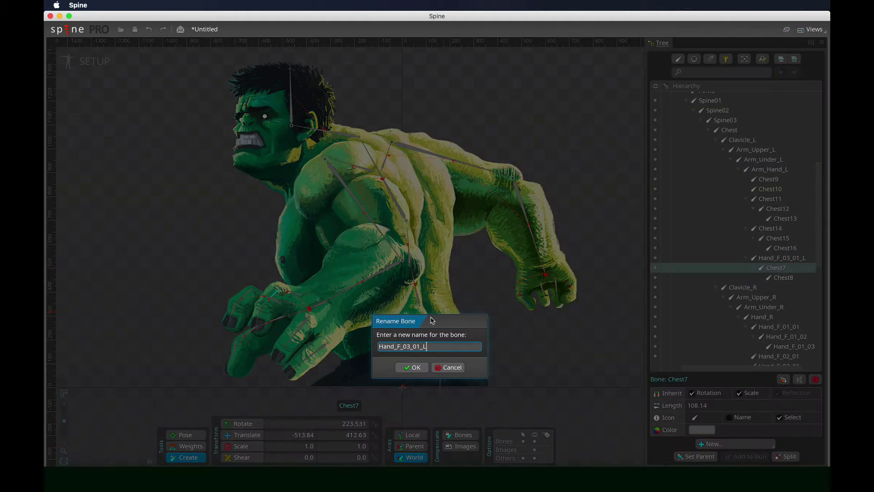
{"action": "key", "text": "BackSpace"}
{"action": "type", "text": "2"}
{"action": "left_click", "coordinate": [420, 367]}
Step: Rename the fingertip bone Chest8 at the end of the Hand_F_03 chain as Hand_F_03_03_L
{"action": "double_click", "coordinate": [783, 277]}
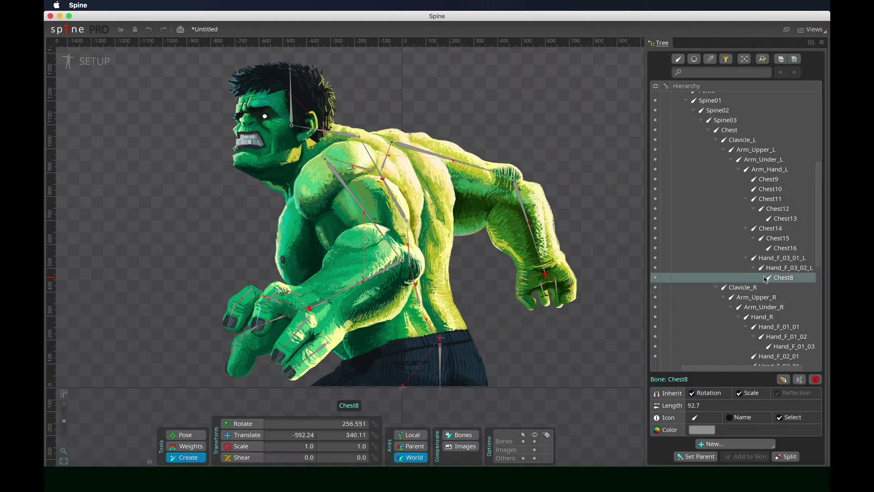
{"action": "type", "text": "Hand_F_03_02_L"}
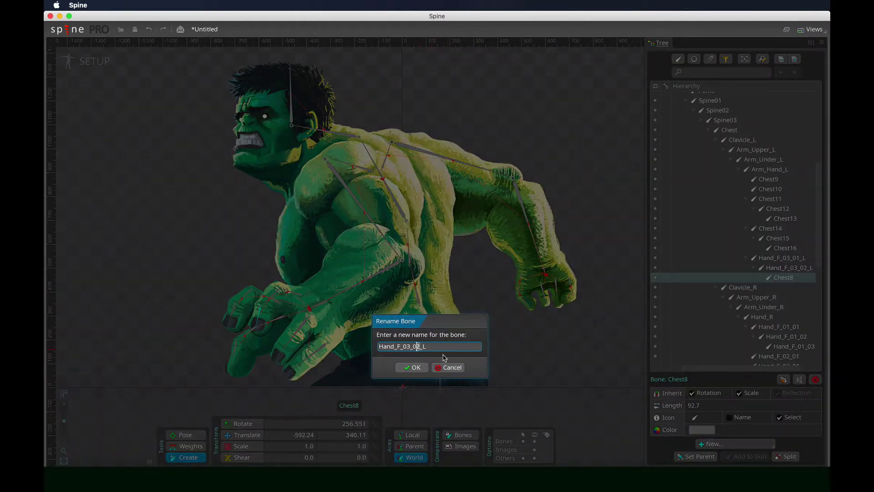
{"action": "key", "text": "Delete"}
{"action": "type", "text": "3"}
{"action": "left_click", "coordinate": [414, 367]}
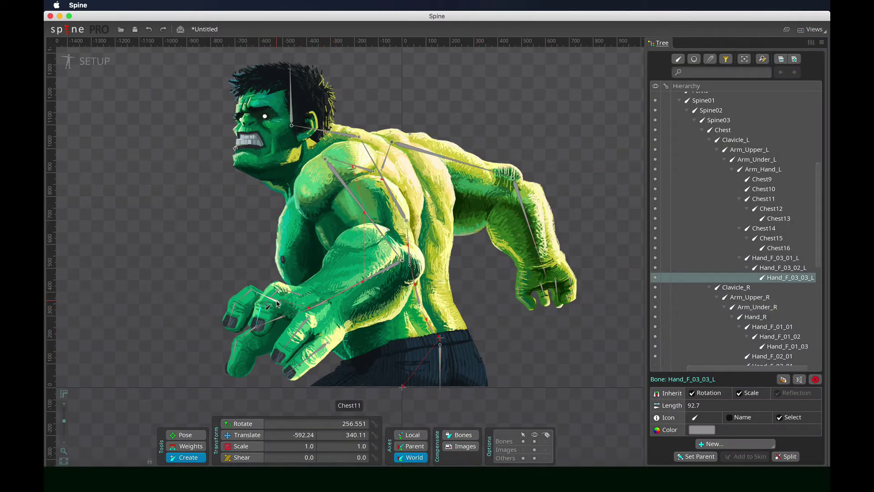
Step: Rename Chest11, the first bone of the second left finger, as Hand_F_02_01_L
{"action": "left_click", "coordinate": [756, 199]}
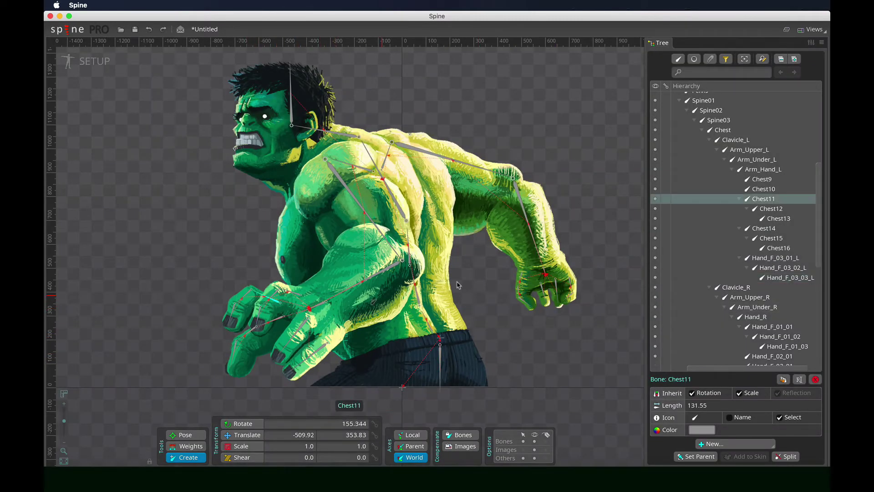
{"action": "left_click", "coordinate": [764, 200]}
{"action": "type", "text": "Hand_F_03_02_L"}
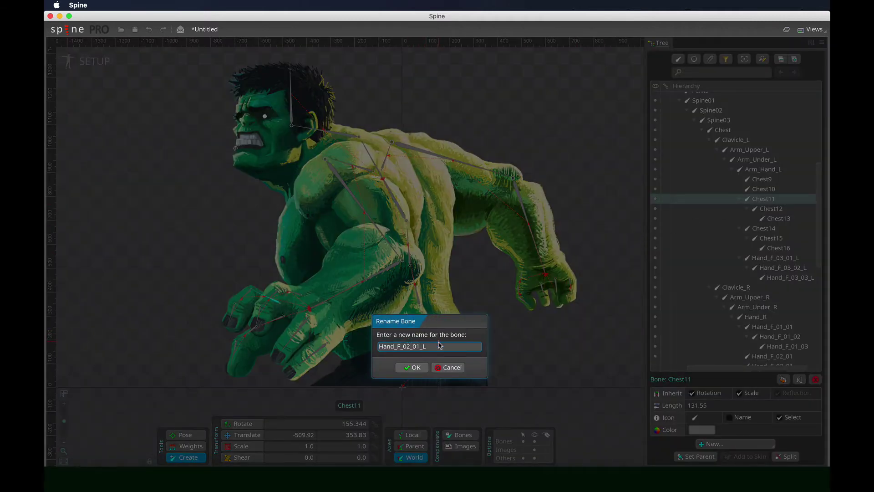
{"action": "left_click", "coordinate": [412, 367]}
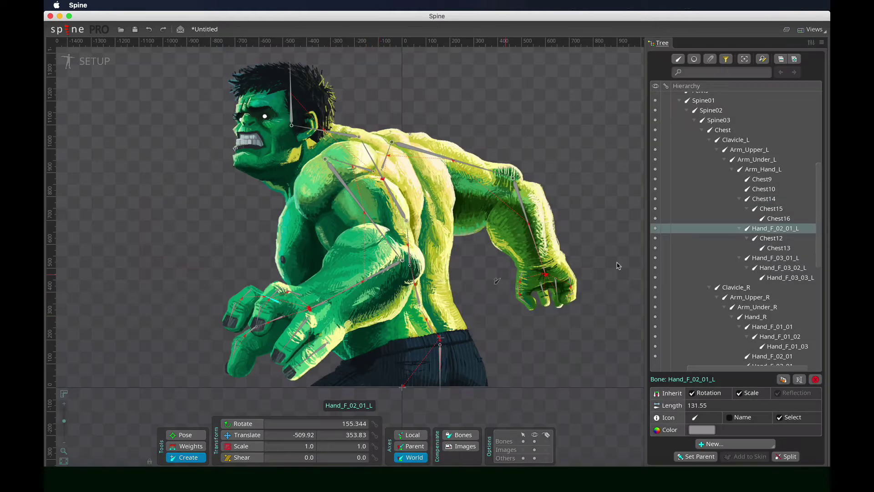
Step: Rename the child bone Chest12 under Hand_F_02_01_L as Hand_F_02_02_L
{"action": "key", "text": "Down"}
{"action": "key", "text": "F2"}
{"action": "type", "text": "Hand_F_02_01_L"}
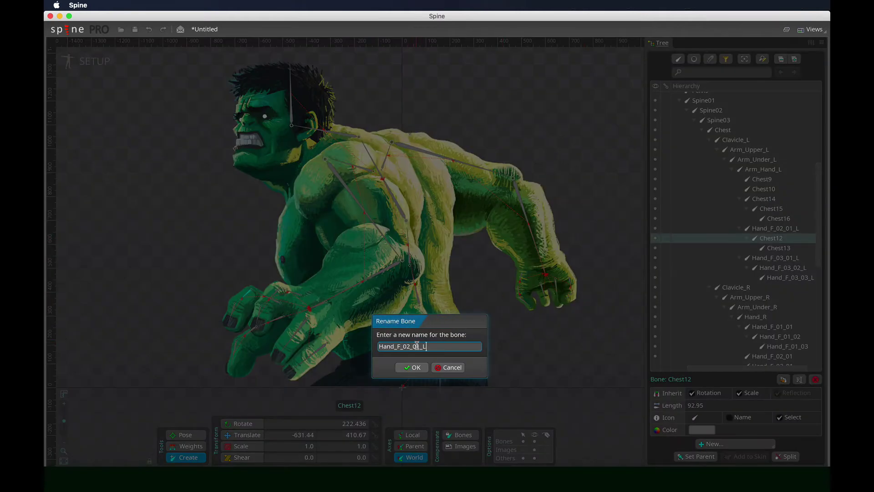
{"action": "key", "text": "BackSpace"}
{"action": "type", "text": "2"}
{"action": "left_click", "coordinate": [412, 367]}
Step: Rename the last bone of the second left finger, Chest13, as Hand_F_02_03_L
{"action": "key", "text": "Down"}
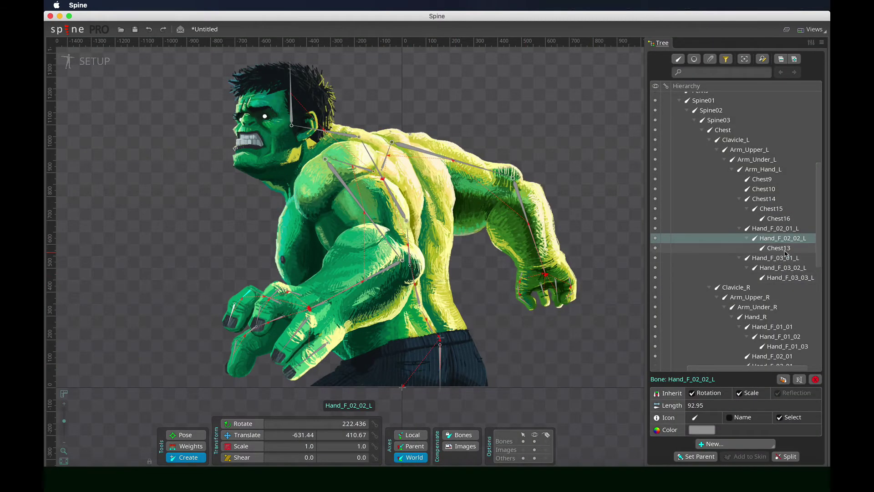
{"action": "key", "text": "F2"}
{"action": "type", "text": "Hand_F_02_01_L"}
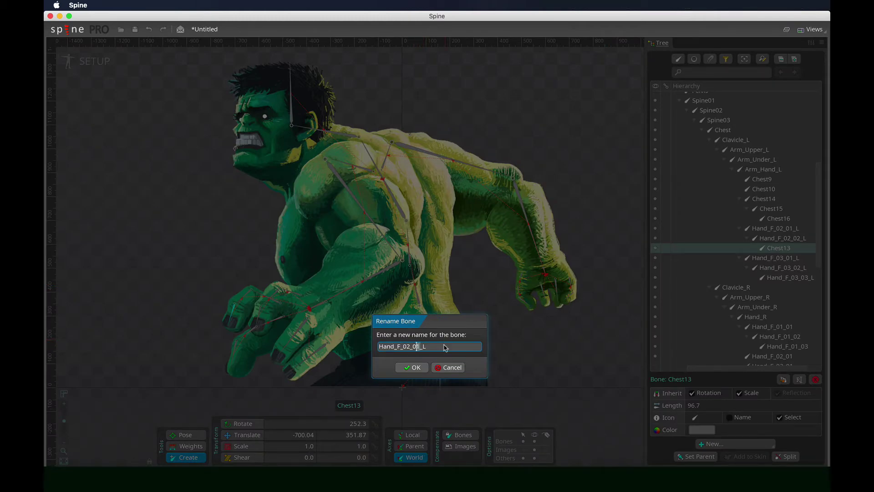
{"action": "key", "text": "BackSpace"}
{"action": "type", "text": "3"}
{"action": "left_click", "coordinate": [413, 367]}
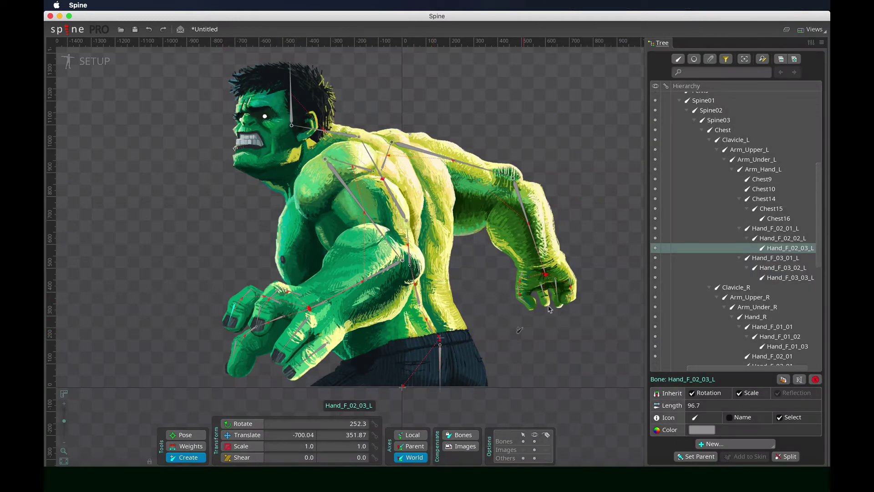
Step: Rename the single finger bone Chest9 under Arm_Hand_L as Hand_F_04_01_L
{"action": "left_click", "coordinate": [745, 181]}
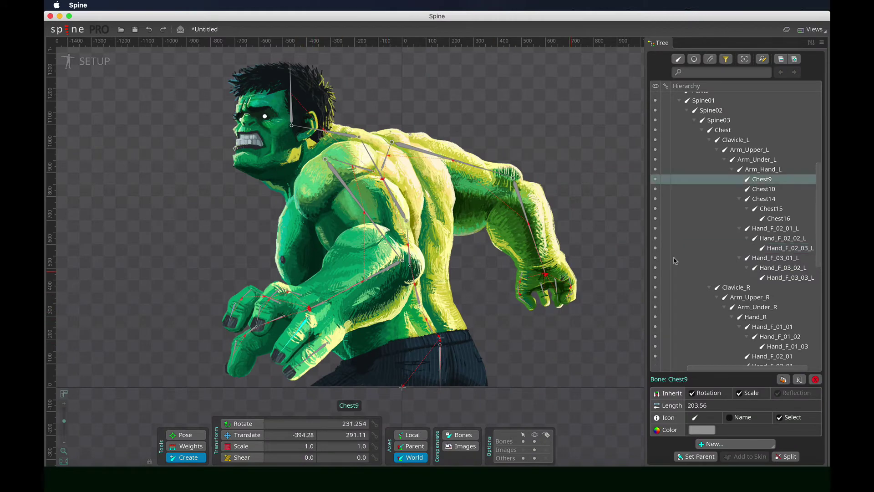
{"action": "double_click", "coordinate": [744, 181]}
{"action": "type", "text": "Hand_F_02_01_L"}
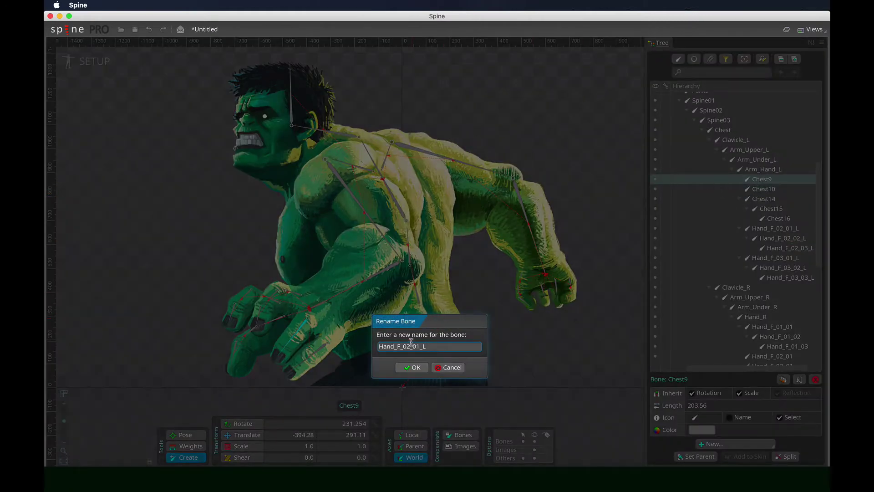
{"action": "key", "text": "BackSpace"}
{"action": "type", "text": "4"}
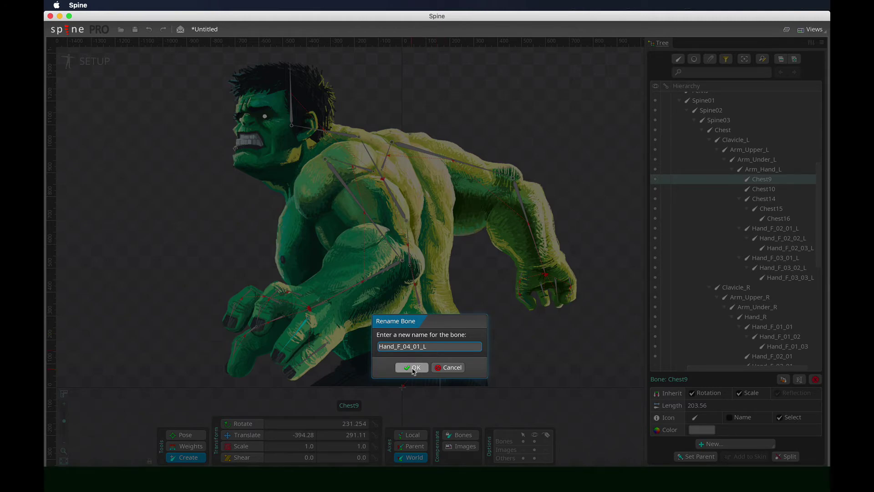
{"action": "left_click", "coordinate": [413, 367]}
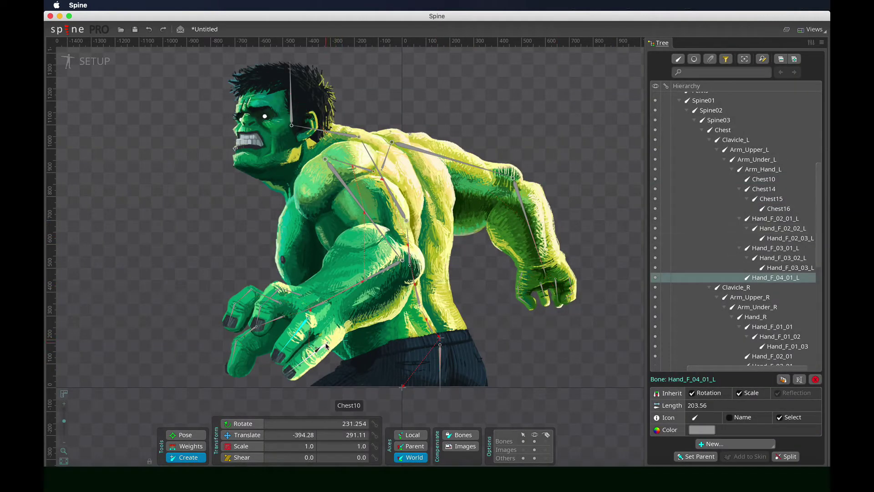
Step: Rename the single finger bone Chest10 under Arm_Hand_L as Hand_F_05_01_L
{"action": "left_click", "coordinate": [768, 180]}
{"action": "double_click", "coordinate": [768, 180]}
{"action": "type", "text": "Hand_F_02_01_L"}
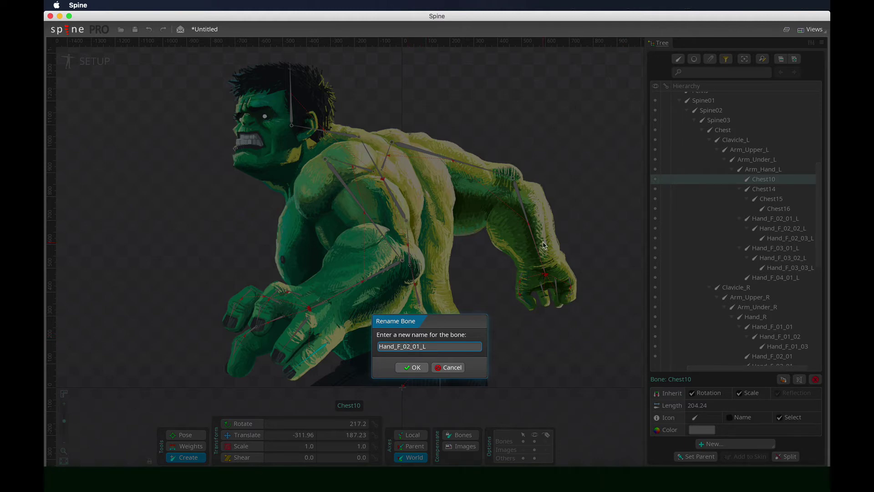
{"action": "key", "text": "Delete"}
{"action": "type", "text": "5"}
{"action": "left_click", "coordinate": [417, 367]}
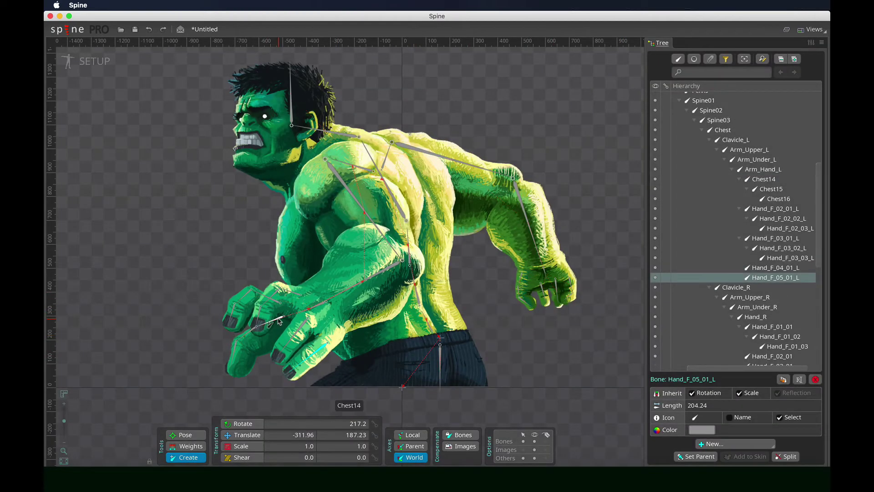
Step: Rename Chest14, the first bone of the remaining left digit, as Hand_F_01_01_L
{"action": "left_click", "coordinate": [769, 180]}
{"action": "double_click", "coordinate": [769, 181]}
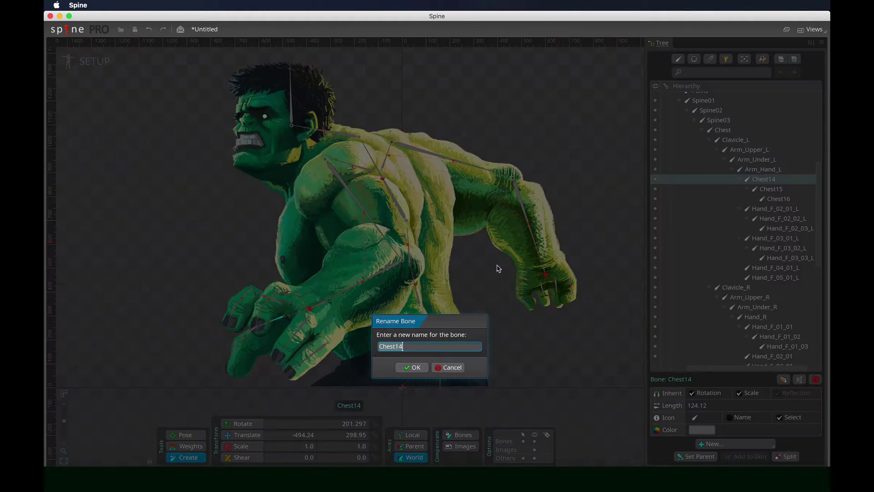
{"action": "type", "text": "Hand_F_02_01_L"}
{"action": "left_click_drag", "start_coordinate": [407, 345], "coordinate": [410, 345]}
{"action": "left_click", "coordinate": [422, 367]}
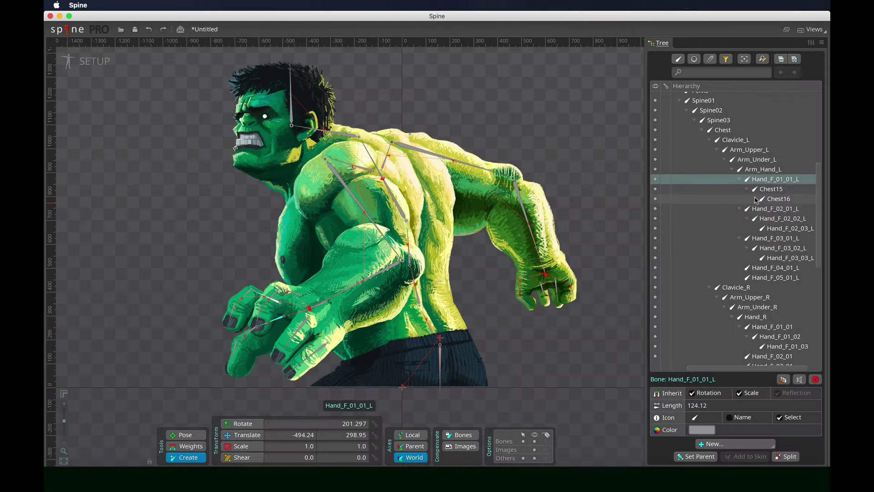
Step: Rename the child bone Chest15 under Hand_F_01_01_L as Hand_F_01_02_L
{"action": "double_click", "coordinate": [771, 189]}
{"action": "type", "text": "Hand_F_01_01_L"}
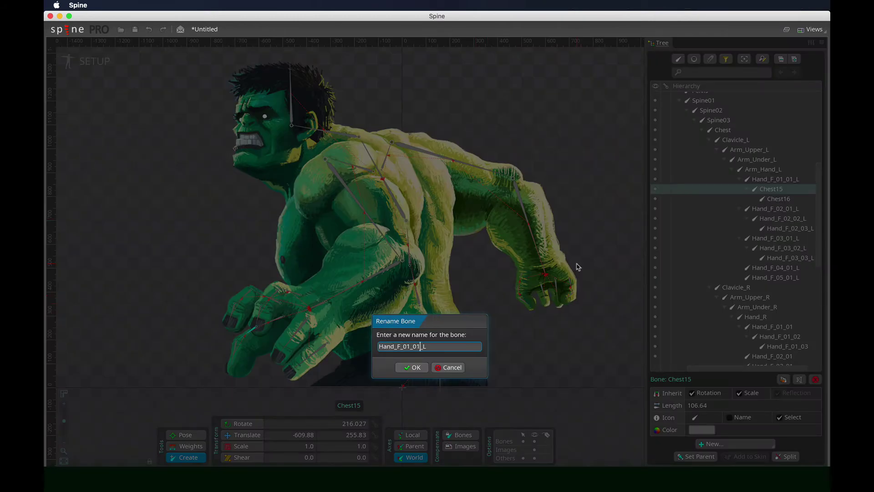
{"action": "type", "text": "2"}
{"action": "key", "text": "Return"}
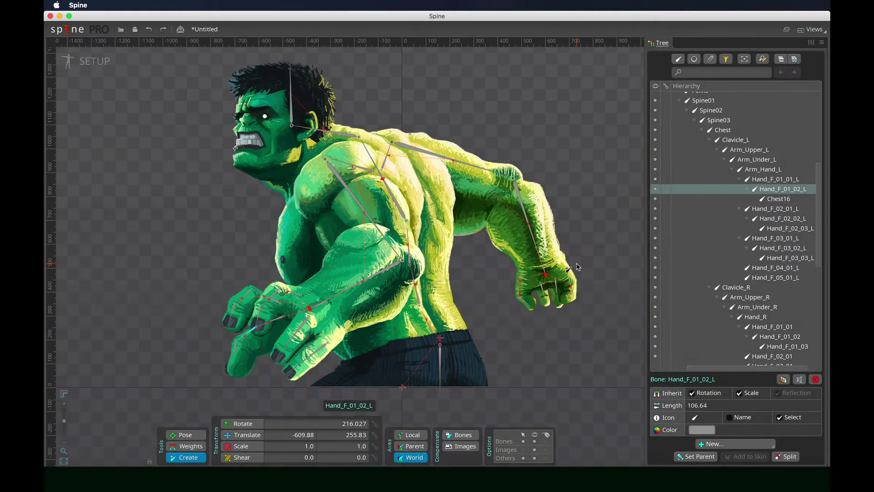
Step: Rename the last bone of the first left digit, Chest16, as Hand_F_01_03_L
{"action": "left_click", "coordinate": [778, 200]}
{"action": "double_click", "coordinate": [779, 203]}
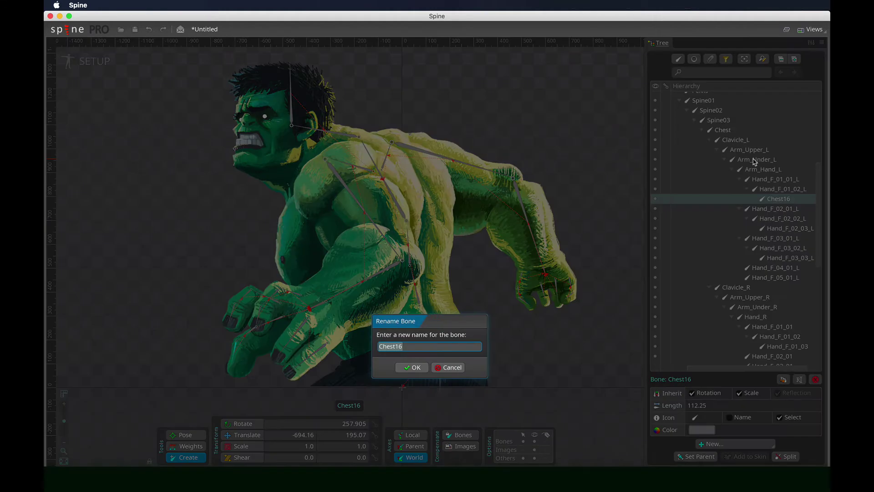
{"action": "type", "text": "Hand_F_01_01_L"}
{"action": "key", "text": "Return"}
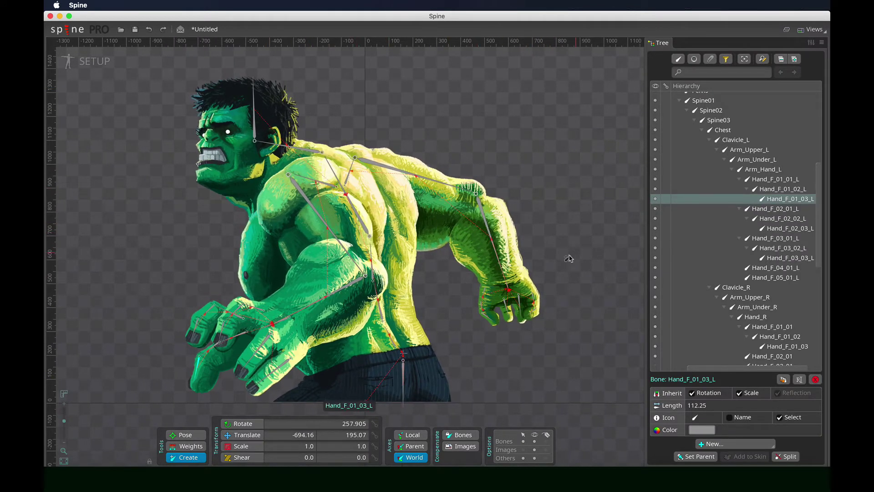
Step: Widen the bone hierarchy and examine the naming and nesting from Core through both arms to the neck and head
{"action": "scroll", "coordinate": [673, 211], "scroll_direction": "up", "scroll_amount": 3}
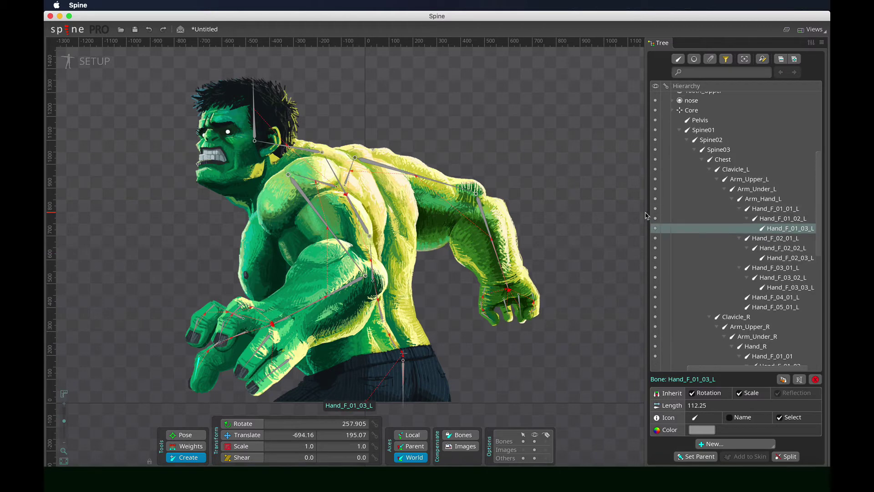
{"action": "left_click_drag", "start_coordinate": [643, 214], "coordinate": [616, 210]}
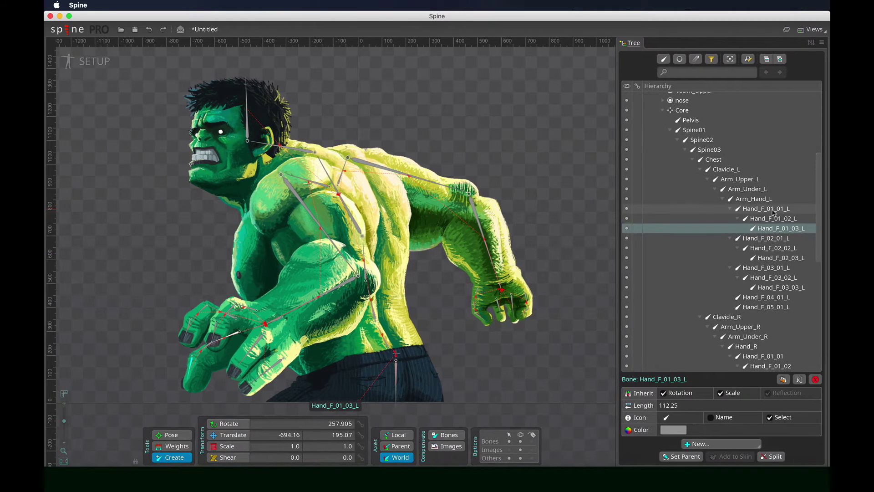
{"action": "scroll", "coordinate": [816, 210], "scroll_direction": "down", "scroll_amount": 8}
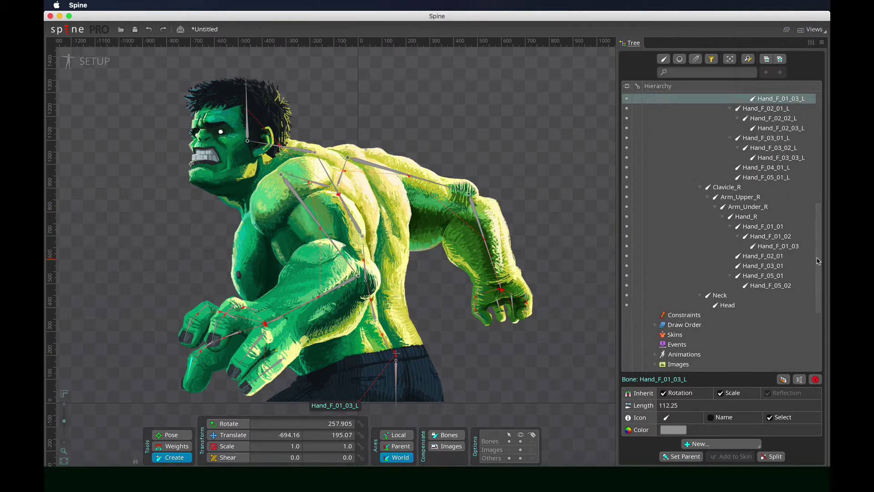
{"action": "scroll", "coordinate": [820, 230], "scroll_direction": "up", "scroll_amount": 4}
{"action": "scroll", "coordinate": [820, 230], "scroll_direction": "up", "scroll_amount": 2}
{"action": "scroll", "coordinate": [821, 242], "scroll_direction": "down", "scroll_amount": 6}
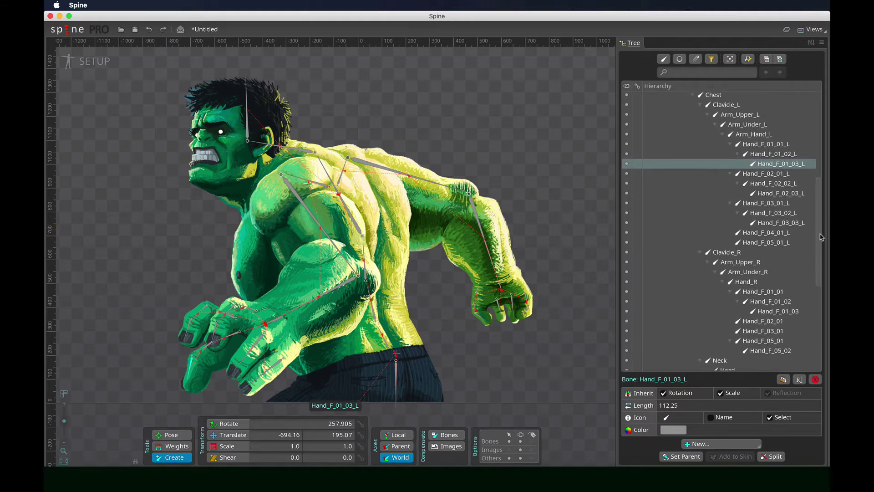
{"action": "scroll", "coordinate": [820, 250], "scroll_direction": "up", "scroll_amount": 4}
{"action": "scroll", "coordinate": [801, 261], "scroll_direction": "down", "scroll_amount": 3}
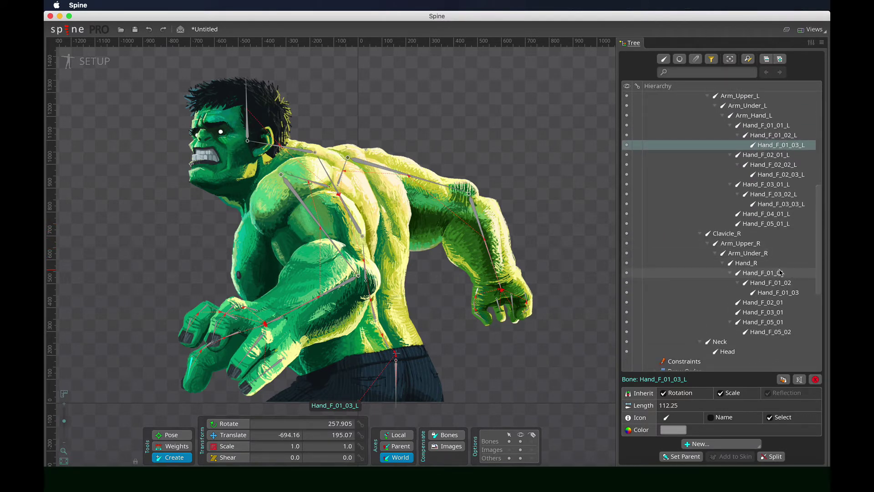
{"action": "scroll", "coordinate": [819, 263], "scroll_direction": "up", "scroll_amount": 2}
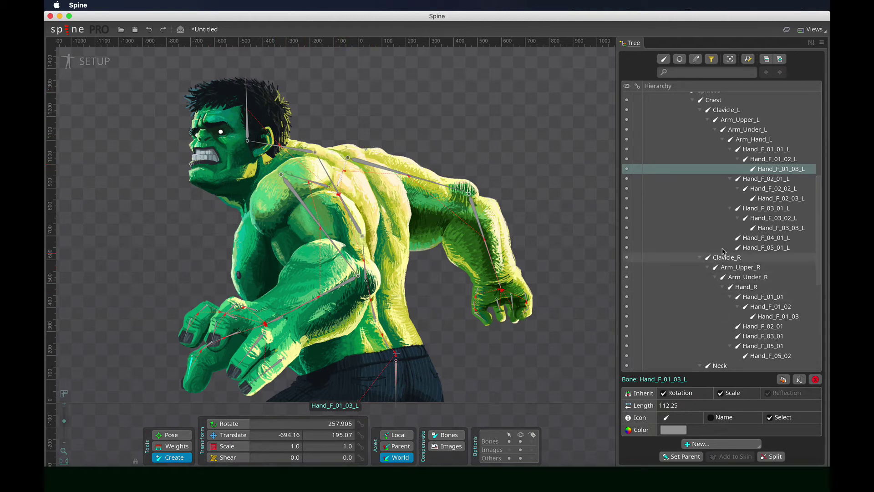
{"action": "left_click_drag", "start_coordinate": [818, 278], "coordinate": [819, 307]}
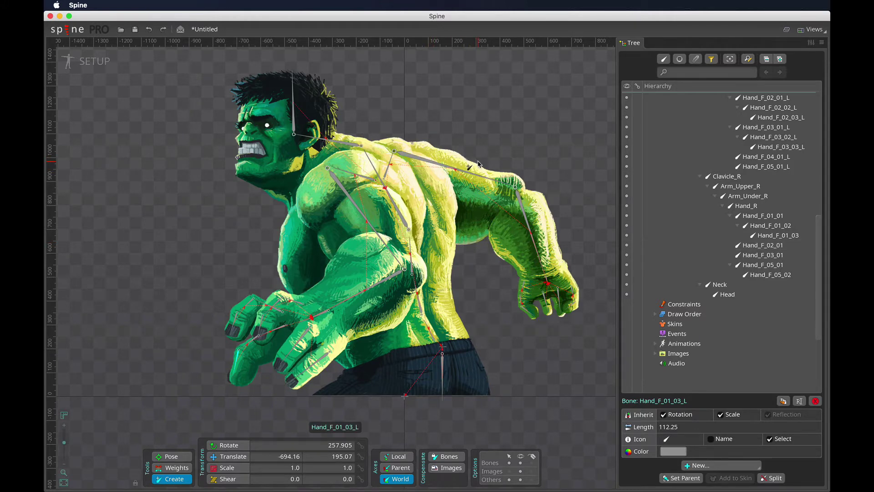
{"action": "scroll", "coordinate": [820, 201], "scroll_direction": "up", "scroll_amount": 7}
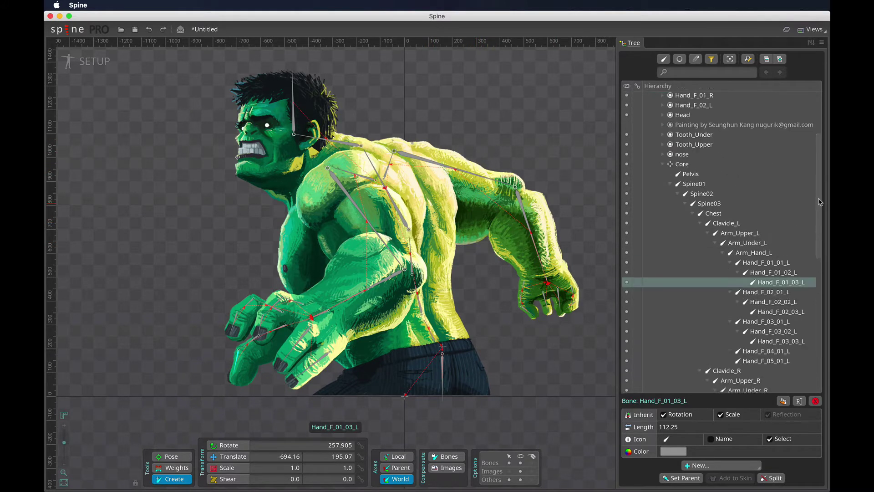
Step: Return to the start of the hierarchy and switch from bone creation to the Pose tool
{"action": "scroll", "coordinate": [820, 202], "scroll_direction": "up", "scroll_amount": 3}
{"action": "scroll", "coordinate": [822, 123], "scroll_direction": "up", "scroll_amount": 3}
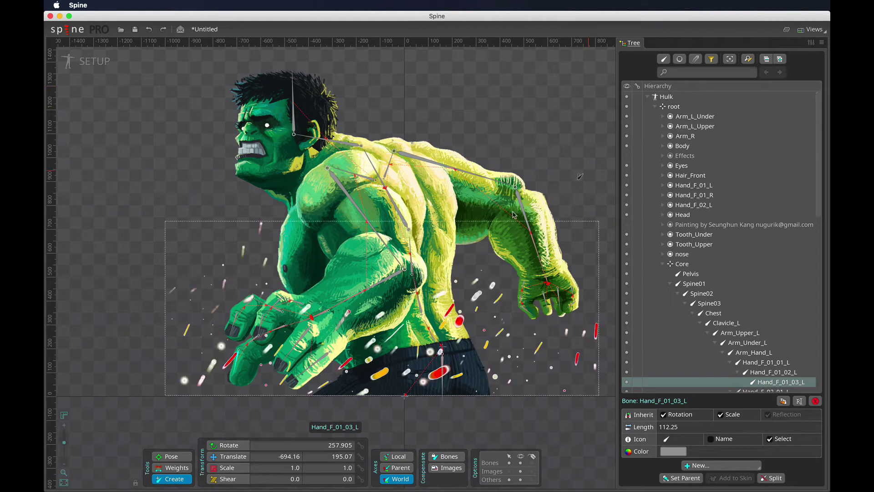
{"action": "left_click", "coordinate": [171, 456]}
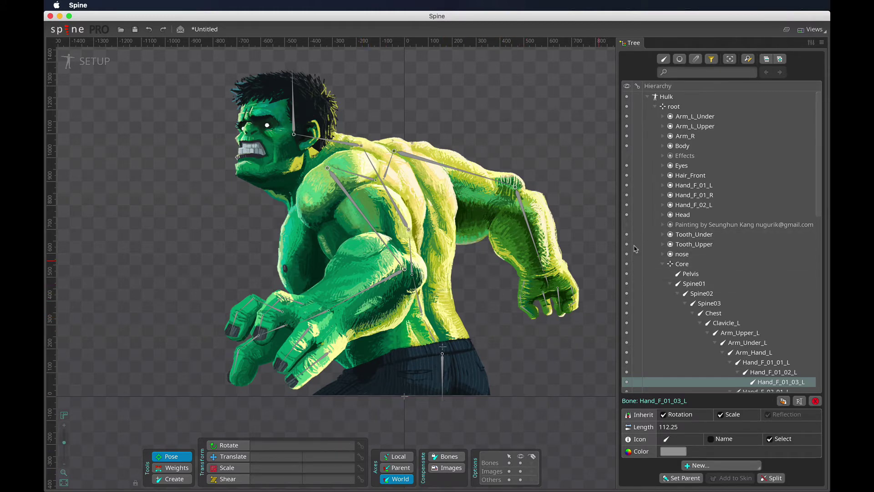
Step: Convert the image attachment in the Arm_L_Under slot to a mesh and open it for mesh editing
{"action": "left_click", "coordinate": [665, 120]}
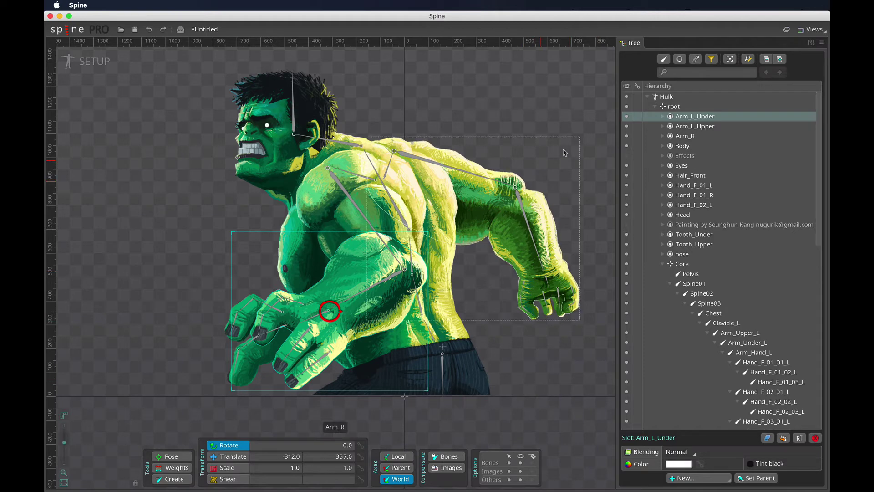
{"action": "left_click", "coordinate": [663, 117]}
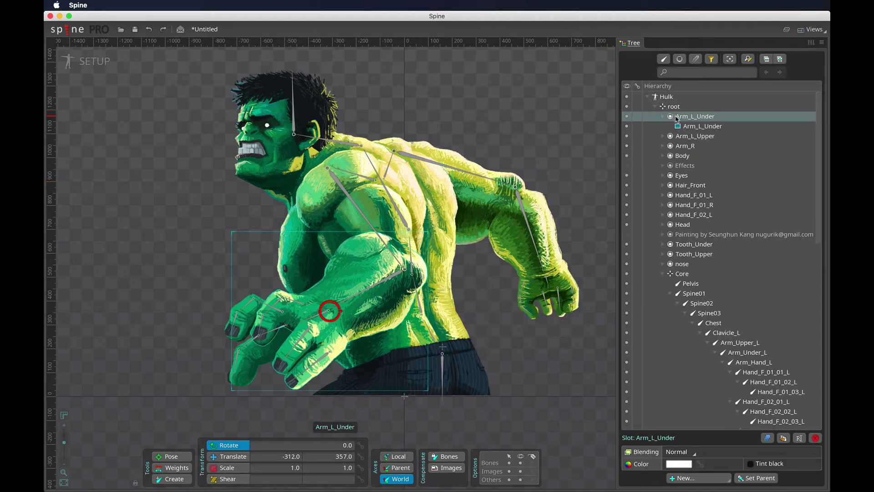
{"action": "left_click", "coordinate": [697, 127]}
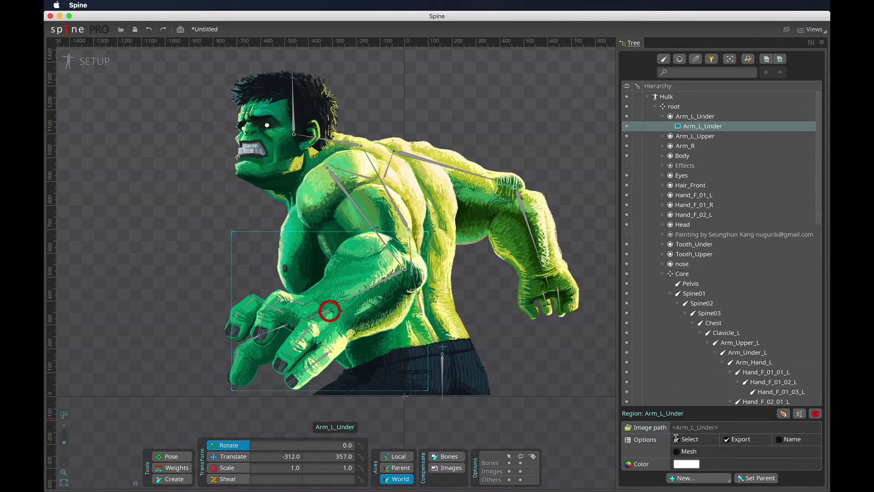
{"action": "left_click", "coordinate": [677, 451]}
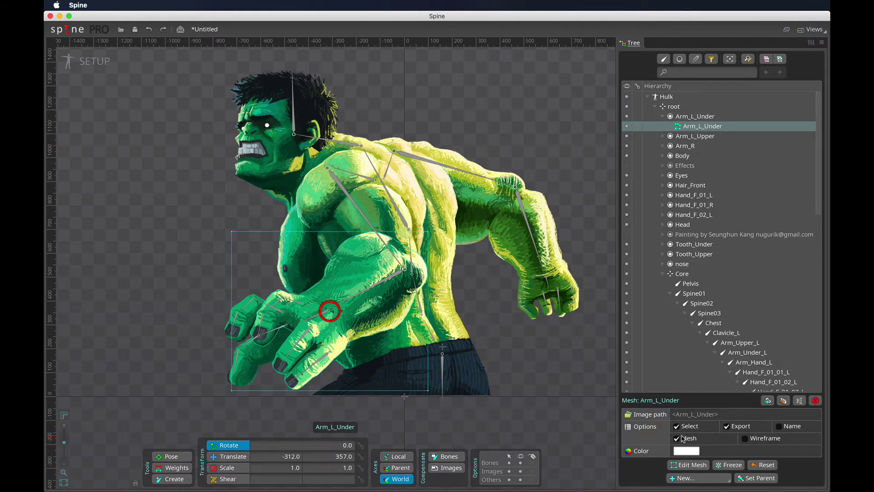
{"action": "left_click", "coordinate": [685, 465]}
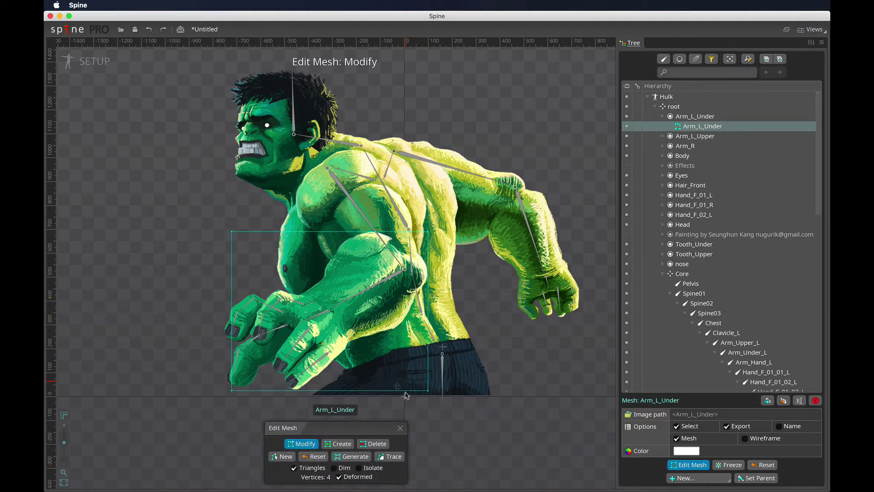
Step: Turn off the Deformed display while editing the Arm_L_Under mesh
{"action": "left_click", "coordinate": [369, 482]}
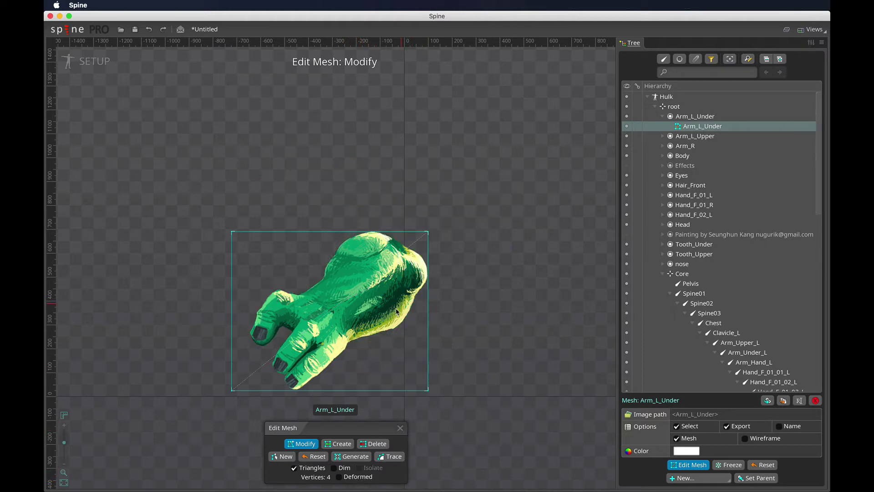
{"action": "left_click_drag", "start_coordinate": [459, 309], "coordinate": [510, 260]}
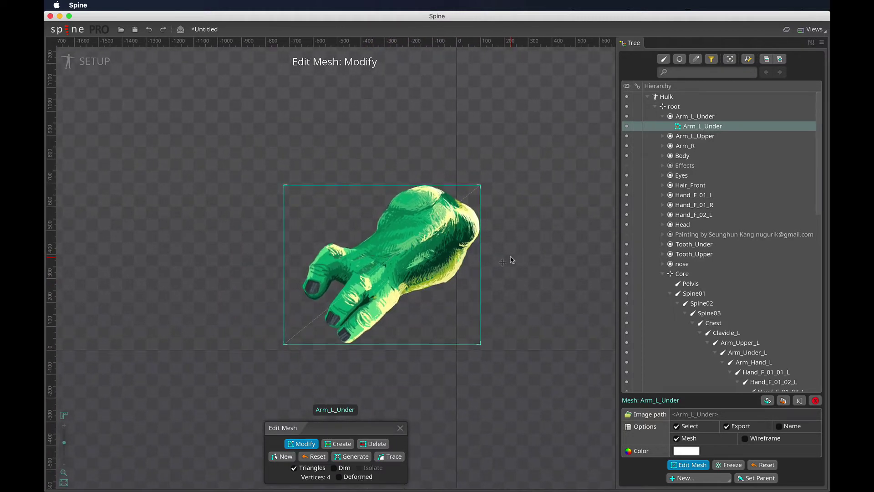
{"action": "scroll", "coordinate": [511, 260], "scroll_direction": "up", "scroll_amount": 3}
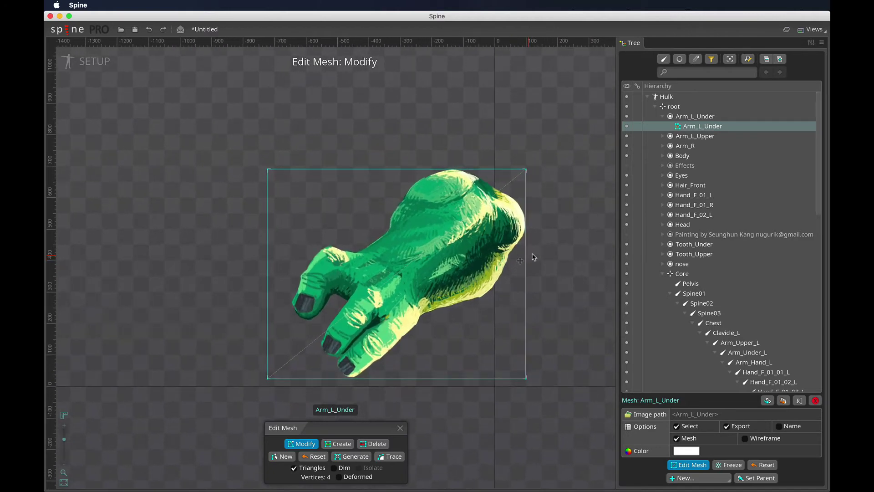
{"action": "scroll", "coordinate": [537, 257], "scroll_direction": "up", "scroll_amount": 3}
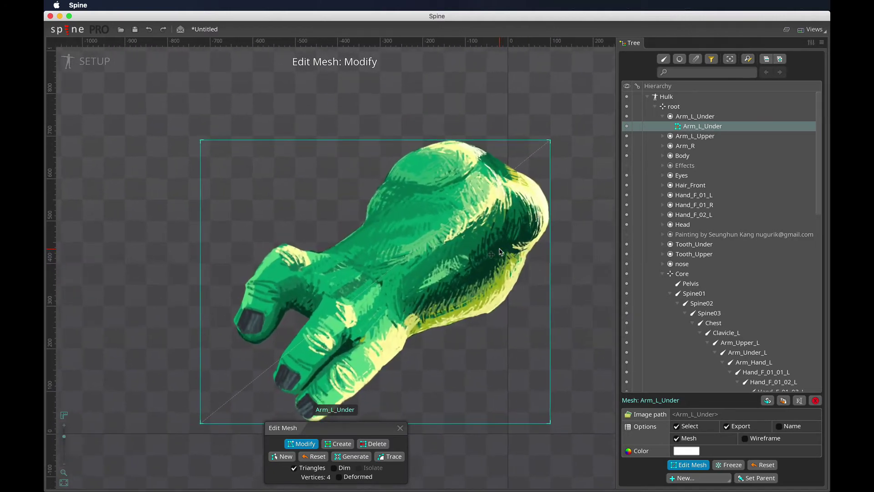
{"action": "scroll", "coordinate": [500, 252], "scroll_direction": "down", "scroll_amount": 1}
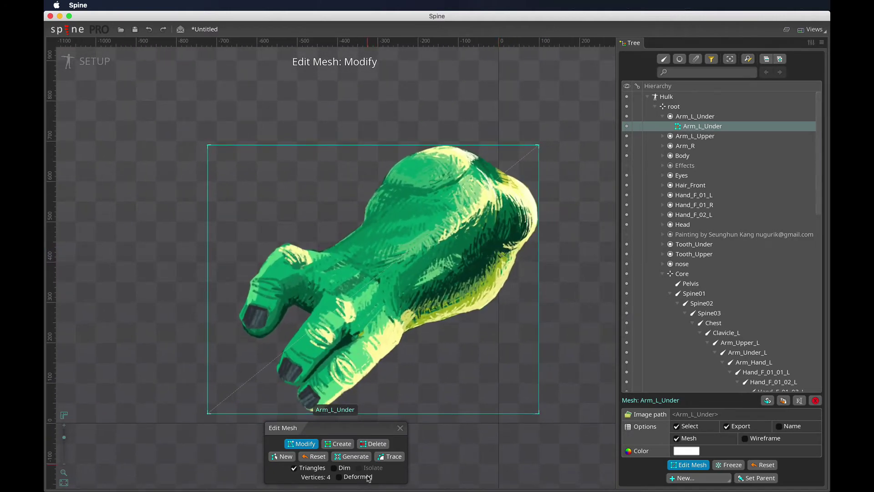
Step: Toggle the Deformed display repeatedly to compare the isolated arm image with the whole character and its bones
{"action": "left_click", "coordinate": [340, 477]}
{"action": "left_click", "coordinate": [340, 478]}
{"action": "left_click", "coordinate": [341, 478]}
{"action": "left_click", "coordinate": [341, 478]}
{"action": "left_click", "coordinate": [340, 478]}
{"action": "left_click", "coordinate": [340, 477]}
{"action": "left_click", "coordinate": [340, 477]}
{"action": "left_click", "coordinate": [341, 478]}
{"action": "left_click", "coordinate": [341, 477]}
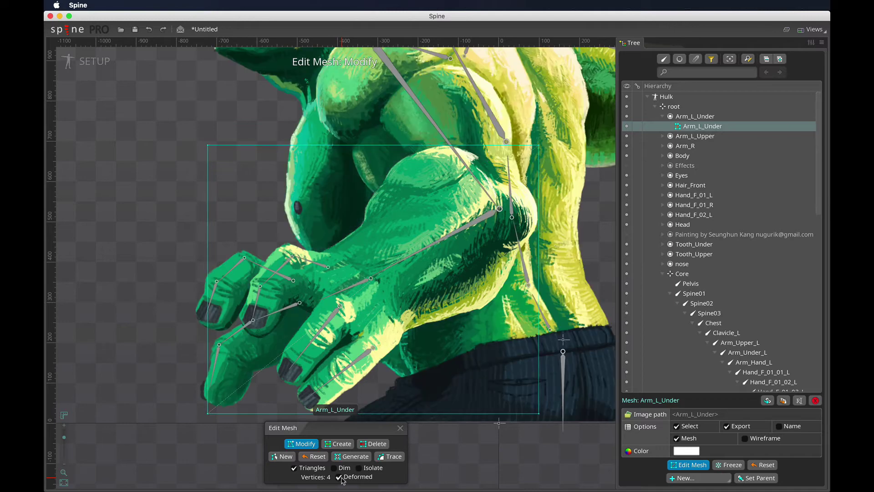
{"action": "left_click", "coordinate": [342, 479]}
{"action": "left_click", "coordinate": [342, 477]}
{"action": "left_click", "coordinate": [343, 477]}
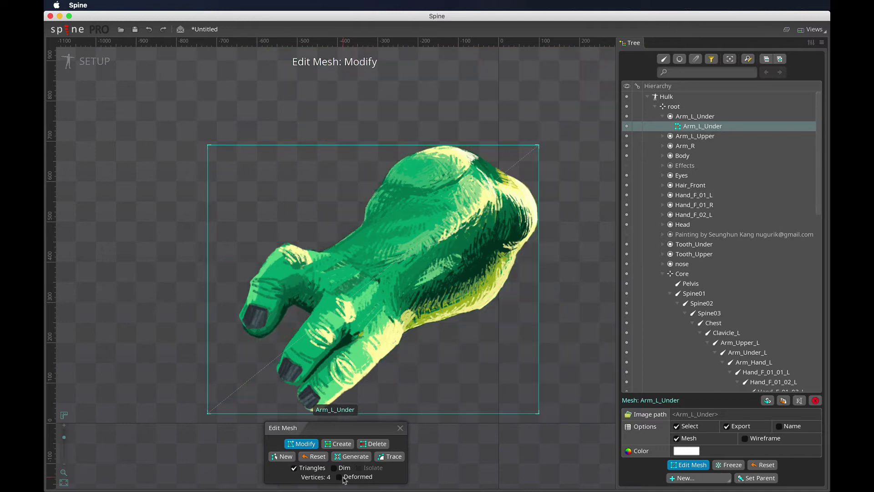
{"action": "left_click", "coordinate": [344, 478]}
{"action": "left_click", "coordinate": [345, 478]}
{"action": "left_click", "coordinate": [343, 479]}
{"action": "left_click", "coordinate": [344, 480]}
{"action": "left_click", "coordinate": [346, 480]}
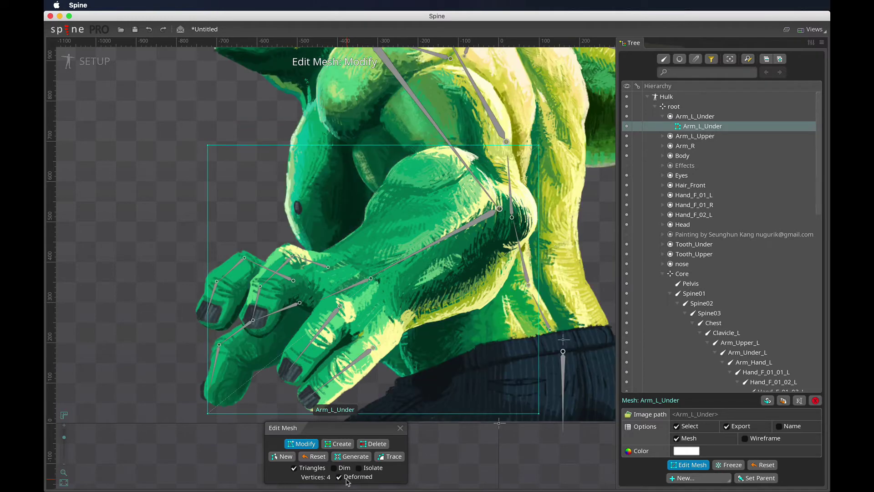
{"action": "left_click", "coordinate": [343, 478]}
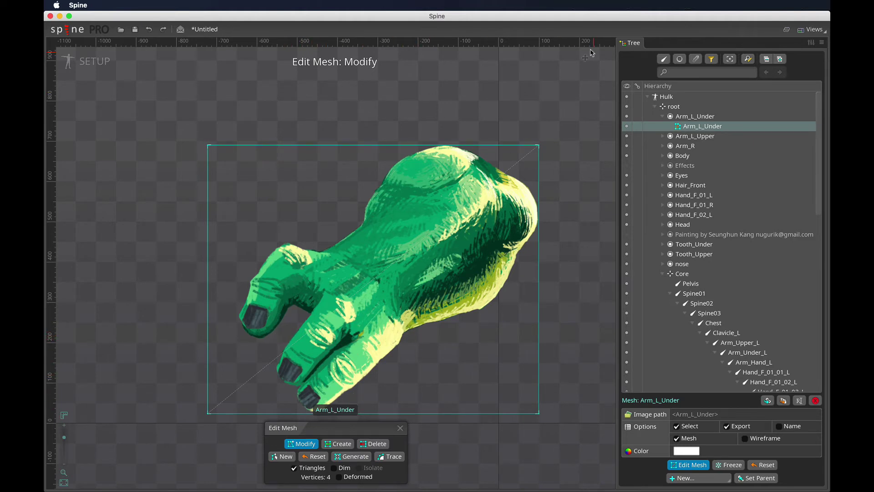
Step: Switch to the screen annotation tool and draw three parallel edge lines across the left wrist
{"action": "left_click", "coordinate": [546, 5]}
{"action": "left_click", "coordinate": [569, 12]}
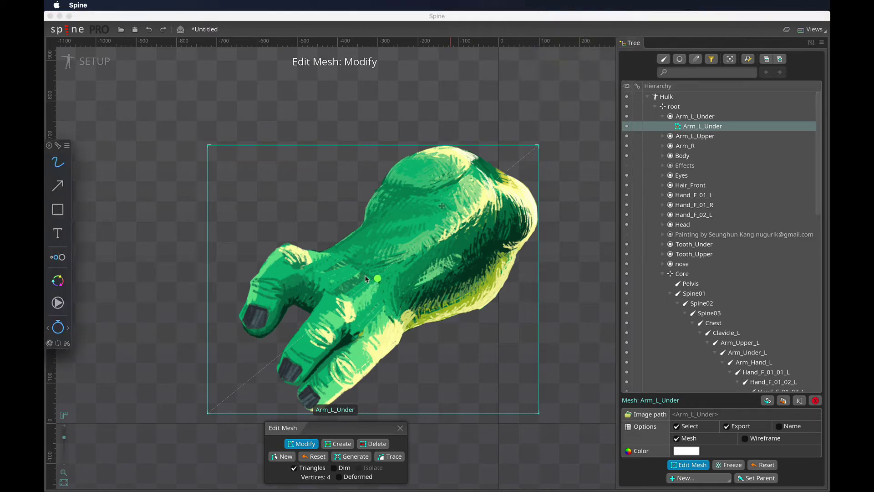
{"action": "left_click_drag", "start_coordinate": [310, 217], "coordinate": [438, 364]}
{"action": "left_click_drag", "start_coordinate": [335, 211], "coordinate": [452, 353]}
{"action": "mouse_move", "coordinate": [310, 221]}
{"action": "left_mouse_down"}
{"action": "mouse_move", "coordinate": [419, 368]}
{"action": "mouse_move", "coordinate": [462, 371]}
{"action": "left_mouse_up"}
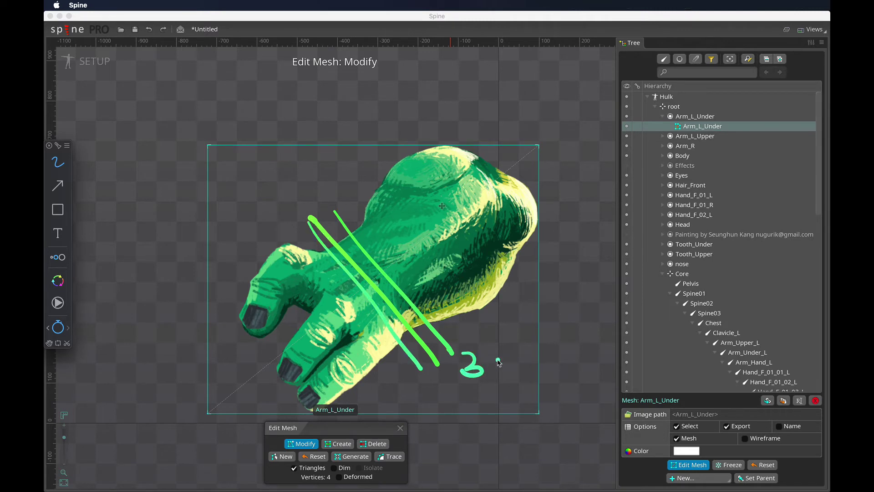
{"action": "mouse_move", "coordinate": [486, 342]}
{"action": "left_mouse_down"}
{"action": "mouse_move", "coordinate": [508, 355]}
{"action": "mouse_move", "coordinate": [515, 343]}
{"action": "mouse_move", "coordinate": [536, 353]}
{"action": "mouse_move", "coordinate": [533, 343]}
{"action": "mouse_move", "coordinate": [548, 348]}
{"action": "mouse_move", "coordinate": [560, 332]}
{"action": "mouse_move", "coordinate": [539, 348]}
{"action": "mouse_move", "coordinate": [558, 331]}
{"action": "left_mouse_up"}
{"action": "key", "text": "super+z"}
{"action": "key", "text": "super+z"}
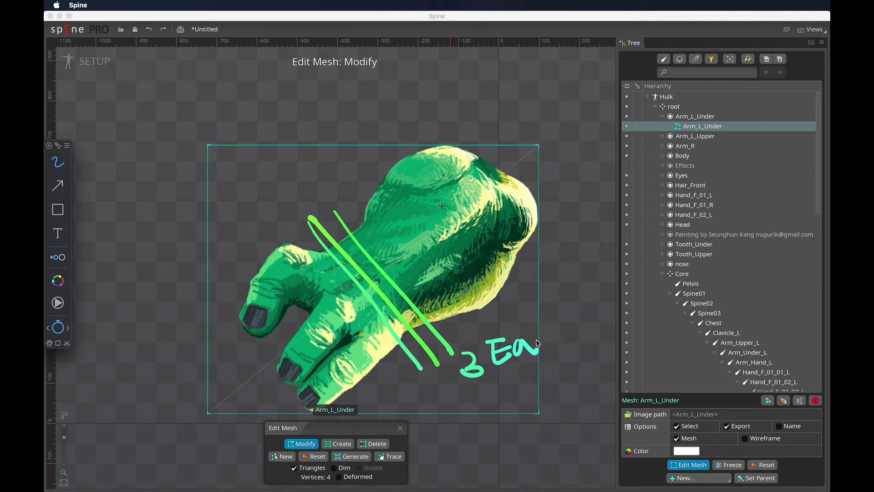
{"action": "key", "text": "super+z"}
{"action": "key", "text": "super+z"}
{"action": "key", "text": "super+z"}
{"action": "key", "text": "super+z"}
{"action": "key", "text": "super+z"}
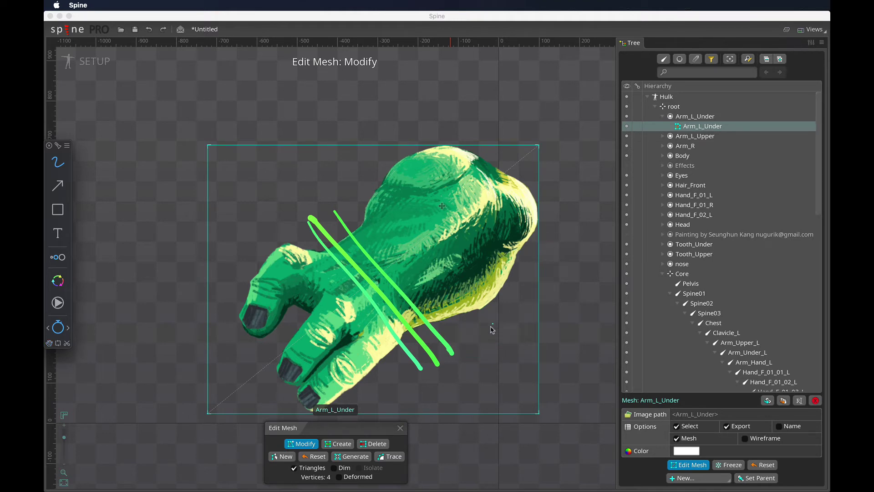
Step: Handwrite the note "Edge" beside the three wrist lines
{"action": "mouse_move", "coordinate": [470, 338]}
{"action": "left_mouse_down"}
{"action": "mouse_move", "coordinate": [503, 353]}
{"action": "mouse_move", "coordinate": [524, 340]}
{"action": "mouse_move", "coordinate": [507, 353]}
{"action": "mouse_move", "coordinate": [549, 335]}
{"action": "mouse_move", "coordinate": [558, 347]}
{"action": "left_mouse_up"}
{"action": "key", "text": "super+z"}
{"action": "key", "text": "super+z"}
{"action": "left_click", "coordinate": [512, 339]}
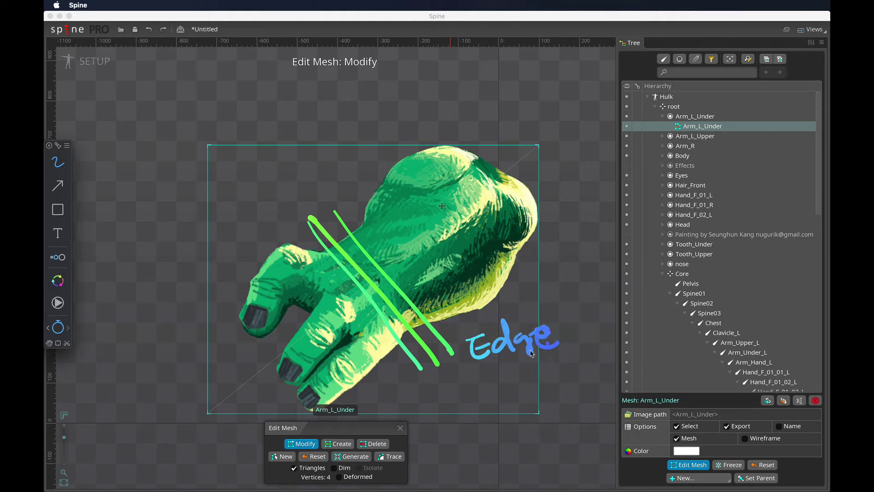
Step: Add the handwritten notes "3개" and "최소" next to the Edge label and underline both
{"action": "mouse_move", "coordinate": [486, 379]}
{"action": "left_mouse_down"}
{"action": "mouse_move", "coordinate": [501, 397]}
{"action": "mouse_move", "coordinate": [542, 386]}
{"action": "left_mouse_up"}
{"action": "left_click_drag", "start_coordinate": [550, 369], "coordinate": [552, 377]}
{"action": "mouse_move", "coordinate": [491, 412]}
{"action": "left_mouse_down"}
{"action": "mouse_move", "coordinate": [532, 409]}
{"action": "mouse_move", "coordinate": [567, 401]}
{"action": "left_mouse_up"}
{"action": "mouse_move", "coordinate": [589, 320]}
{"action": "left_mouse_down"}
{"action": "mouse_move", "coordinate": [594, 357]}
{"action": "mouse_move", "coordinate": [613, 342]}
{"action": "left_mouse_up"}
{"action": "mouse_move", "coordinate": [617, 318]}
{"action": "left_mouse_down"}
{"action": "mouse_move", "coordinate": [620, 355]}
{"action": "mouse_move", "coordinate": [637, 333]}
{"action": "left_mouse_up"}
{"action": "mouse_move", "coordinate": [631, 331]}
{"action": "left_mouse_down"}
{"action": "mouse_move", "coordinate": [630, 352]}
{"action": "mouse_move", "coordinate": [650, 338]}
{"action": "left_mouse_up"}
{"action": "left_click_drag", "start_coordinate": [599, 376], "coordinate": [659, 357]}
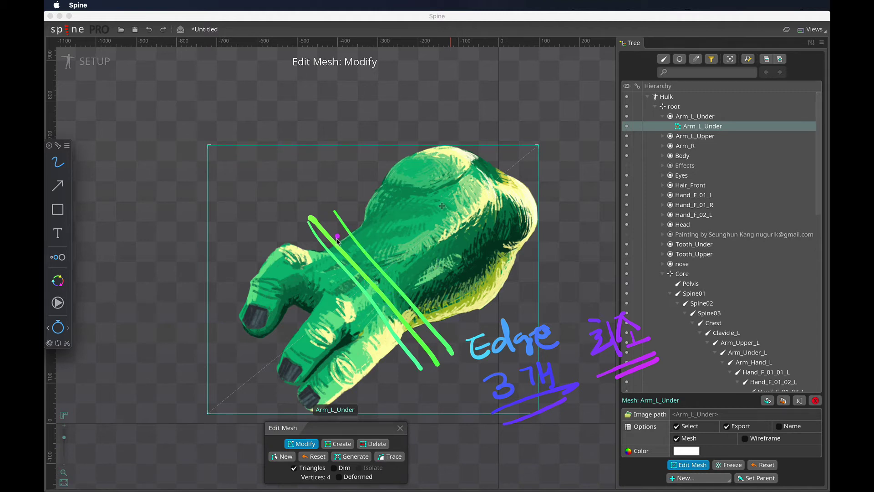
Step: Mark vertex dots on the three wrist lines along the arm's outline and centre
{"action": "left_click", "coordinate": [324, 250]}
{"action": "left_click", "coordinate": [336, 244]}
{"action": "left_click", "coordinate": [408, 330]}
{"action": "left_click", "coordinate": [427, 325]}
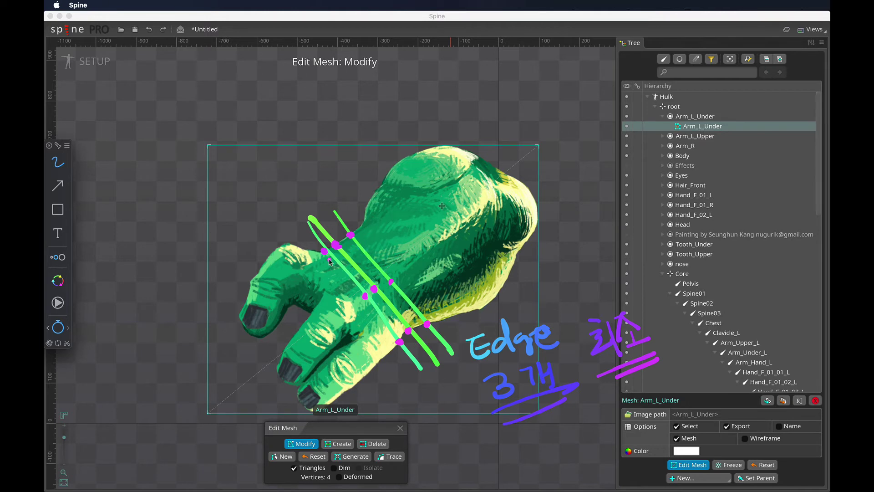
Step: Draw groups of parallel edge lines across the finger joints of the isolated left hand
{"action": "left_click_drag", "start_coordinate": [300, 321], "coordinate": [331, 353]}
{"action": "mouse_move", "coordinate": [306, 313]}
{"action": "left_mouse_down"}
{"action": "mouse_move", "coordinate": [343, 371]}
{"action": "mouse_move", "coordinate": [373, 387]}
{"action": "left_mouse_up"}
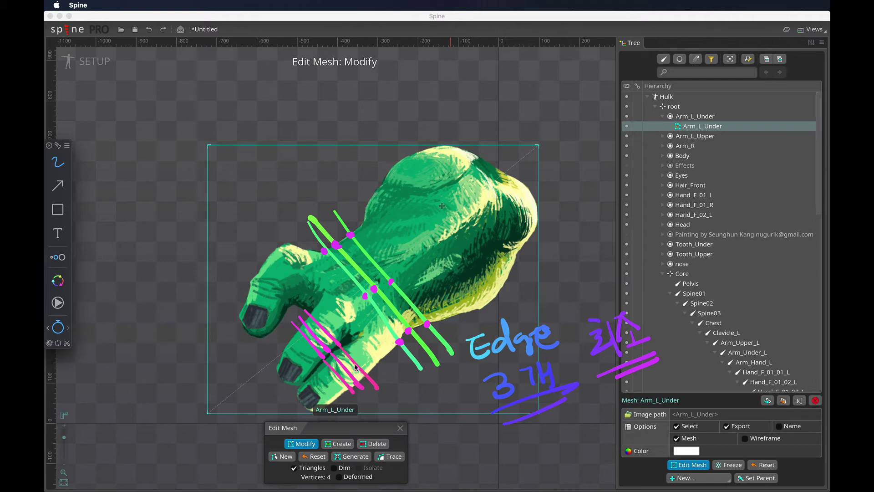
{"action": "mouse_move", "coordinate": [275, 338]}
{"action": "left_mouse_down"}
{"action": "mouse_move", "coordinate": [294, 366]}
{"action": "mouse_move", "coordinate": [292, 349]}
{"action": "mouse_move", "coordinate": [310, 358]}
{"action": "mouse_move", "coordinate": [339, 401]}
{"action": "left_mouse_up"}
{"action": "left_click_drag", "start_coordinate": [317, 367], "coordinate": [340, 399]}
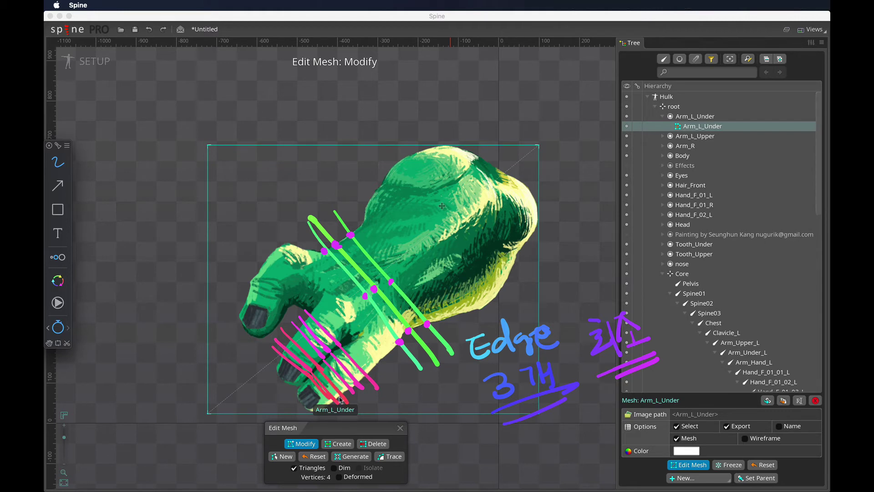
{"action": "left_click_drag", "start_coordinate": [237, 285], "coordinate": [285, 308]}
{"action": "left_click_drag", "start_coordinate": [243, 266], "coordinate": [287, 297]}
{"action": "left_click_drag", "start_coordinate": [274, 235], "coordinate": [302, 272]}
{"action": "left_click_drag", "start_coordinate": [297, 227], "coordinate": [313, 281]}
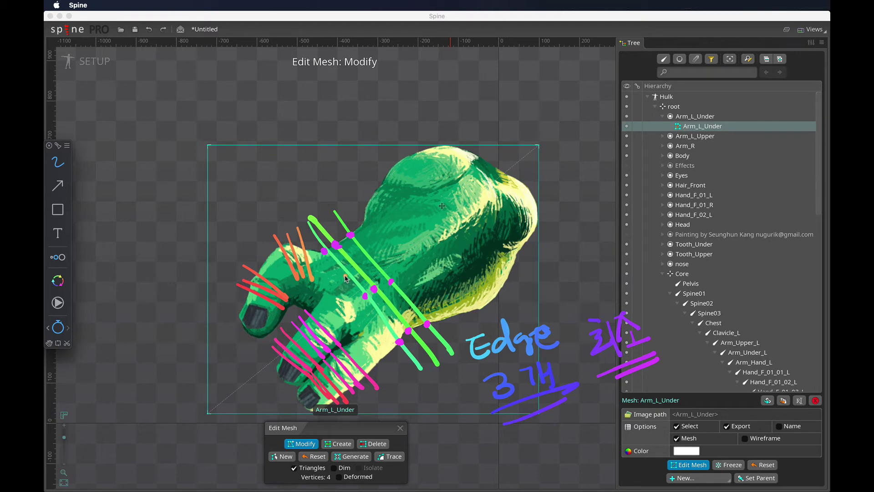
Step: Turn the Deformed display back on for the Arm_L_Under mesh
{"action": "left_click", "coordinate": [340, 476]}
{"action": "left_click", "coordinate": [341, 476]}
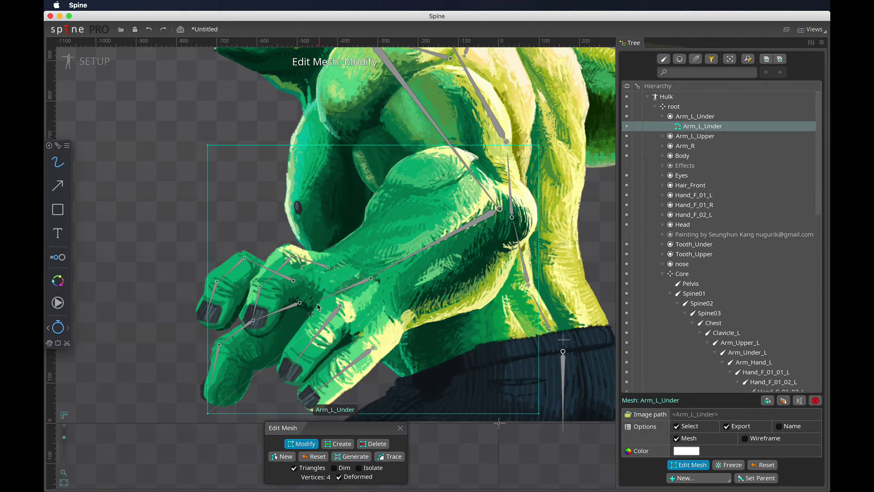
Step: Draw annotation lines across the base of the two lower fingers and across the wrist, following the bone joints
{"action": "mouse_move", "coordinate": [326, 292]}
{"action": "left_mouse_down"}
{"action": "mouse_move", "coordinate": [361, 334]}
{"action": "mouse_move", "coordinate": [352, 340]}
{"action": "mouse_move", "coordinate": [377, 339]}
{"action": "mouse_move", "coordinate": [387, 369]}
{"action": "left_mouse_up"}
{"action": "left_click_drag", "start_coordinate": [351, 334], "coordinate": [379, 378]}
{"action": "left_click_drag", "start_coordinate": [371, 323], "coordinate": [401, 368]}
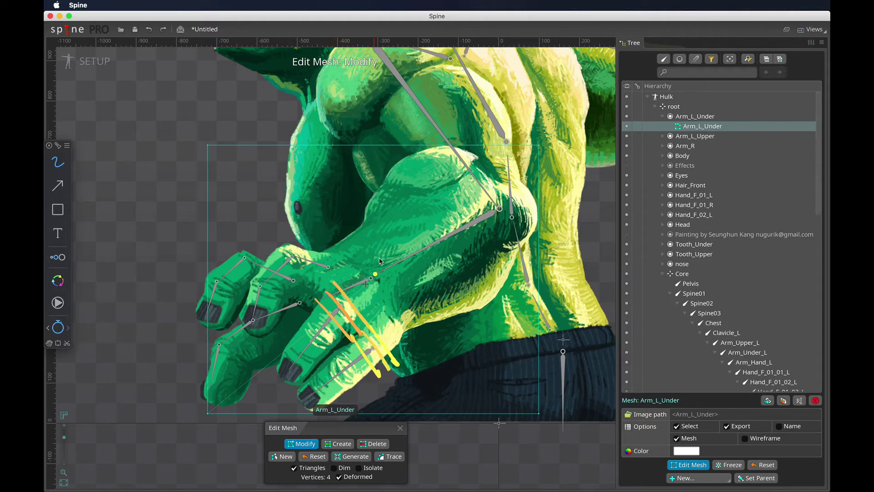
{"action": "left_click_drag", "start_coordinate": [341, 242], "coordinate": [415, 354]}
{"action": "left_click_drag", "start_coordinate": [338, 223], "coordinate": [428, 343]}
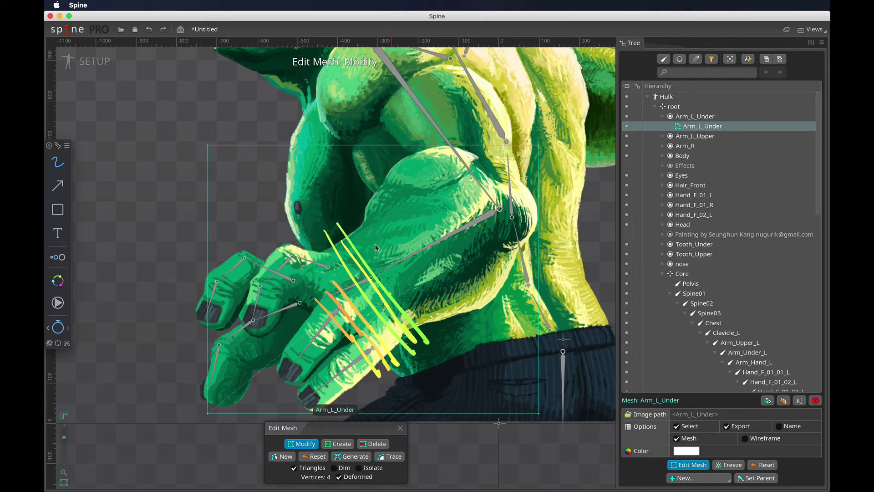
Step: Draw annotation lines across the knuckle area where the remaining left fingers join the hand
{"action": "mouse_move", "coordinate": [314, 235]}
{"action": "left_mouse_down"}
{"action": "mouse_move", "coordinate": [316, 290]}
{"action": "mouse_move", "coordinate": [329, 301]}
{"action": "left_mouse_up"}
{"action": "left_click_drag", "start_coordinate": [283, 233], "coordinate": [309, 295]}
{"action": "mouse_move", "coordinate": [269, 237]}
{"action": "left_mouse_down"}
{"action": "mouse_move", "coordinate": [298, 280]}
{"action": "mouse_move", "coordinate": [314, 301]}
{"action": "left_mouse_up"}
{"action": "left_click_drag", "start_coordinate": [292, 228], "coordinate": [315, 291]}
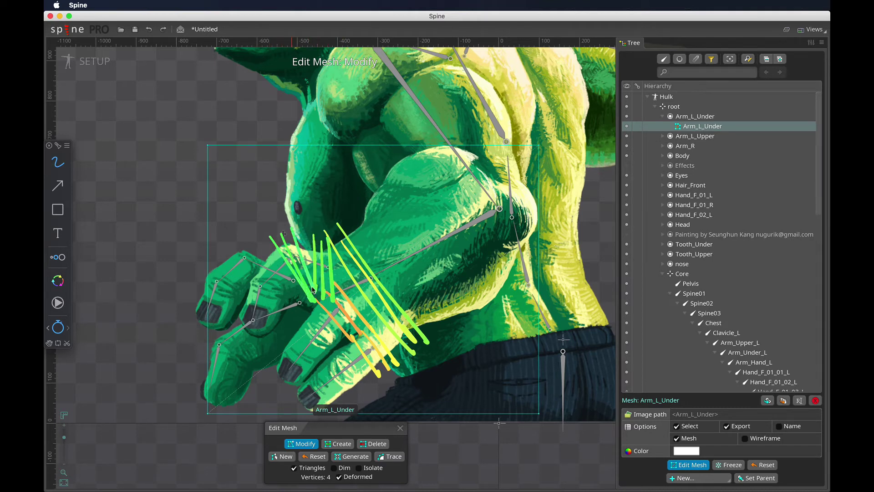
{"action": "left_click_drag", "start_coordinate": [246, 274], "coordinate": [305, 302]}
{"action": "left_click_drag", "start_coordinate": [241, 286], "coordinate": [303, 312]}
{"action": "left_click_drag", "start_coordinate": [253, 259], "coordinate": [308, 303]}
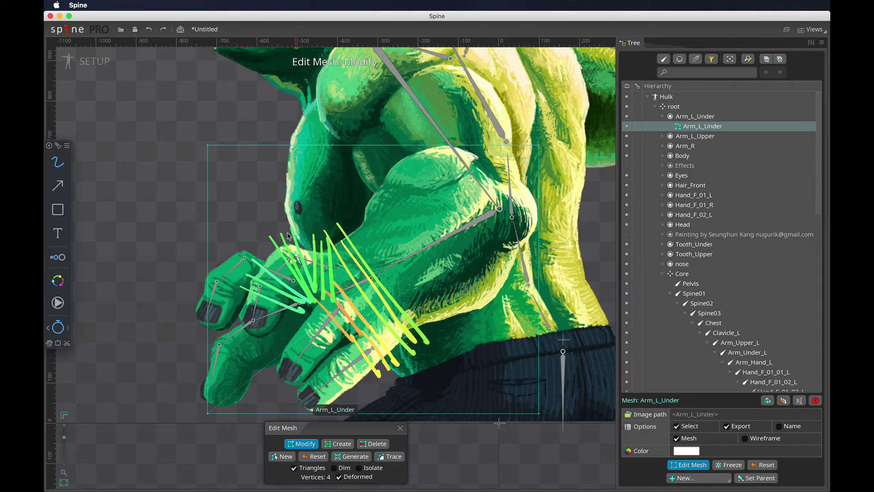
Step: Draw annotation lines across the joints of the outer left fingers, and clear all annotations
{"action": "left_click_drag", "start_coordinate": [232, 240], "coordinate": [257, 274]}
{"action": "left_click_drag", "start_coordinate": [220, 251], "coordinate": [253, 281]}
{"action": "left_click_drag", "start_coordinate": [245, 237], "coordinate": [258, 273]}
{"action": "mouse_move", "coordinate": [204, 272]}
{"action": "left_mouse_down"}
{"action": "mouse_move", "coordinate": [246, 294]}
{"action": "mouse_move", "coordinate": [239, 298]}
{"action": "mouse_move", "coordinate": [247, 289]}
{"action": "left_mouse_up"}
{"action": "mouse_move", "coordinate": [201, 340]}
{"action": "left_mouse_down"}
{"action": "mouse_move", "coordinate": [250, 369]}
{"action": "mouse_move", "coordinate": [223, 361]}
{"action": "mouse_move", "coordinate": [256, 377]}
{"action": "left_mouse_up"}
{"action": "left_click_drag", "start_coordinate": [217, 329], "coordinate": [265, 369]}
{"action": "left_click_drag", "start_coordinate": [250, 310], "coordinate": [272, 362]}
{"action": "left_click_drag", "start_coordinate": [239, 316], "coordinate": [264, 361]}
{"action": "left_click_drag", "start_coordinate": [263, 310], "coordinate": [280, 359]}
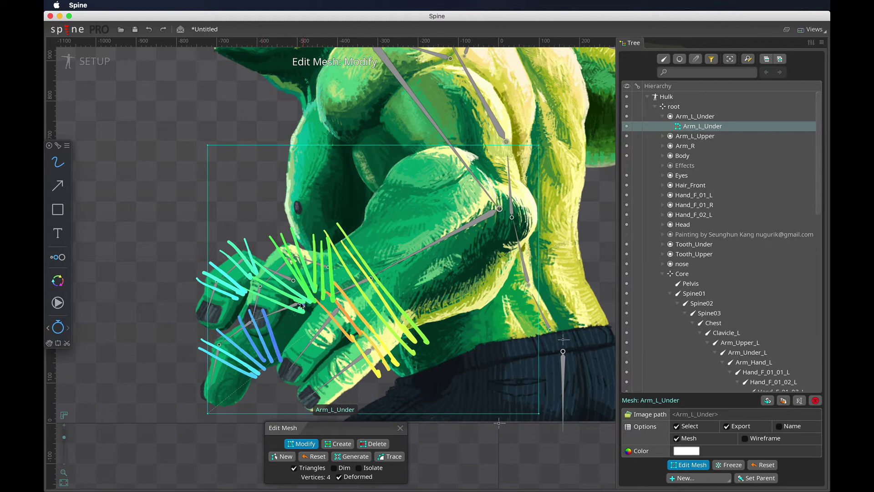
{"action": "mouse_move", "coordinate": [300, 295]}
{"action": "left_mouse_down"}
{"action": "mouse_move", "coordinate": [306, 322]}
{"action": "mouse_move", "coordinate": [296, 332]}
{"action": "mouse_move", "coordinate": [319, 321]}
{"action": "left_mouse_up"}
{"action": "key", "text": "Escape"}
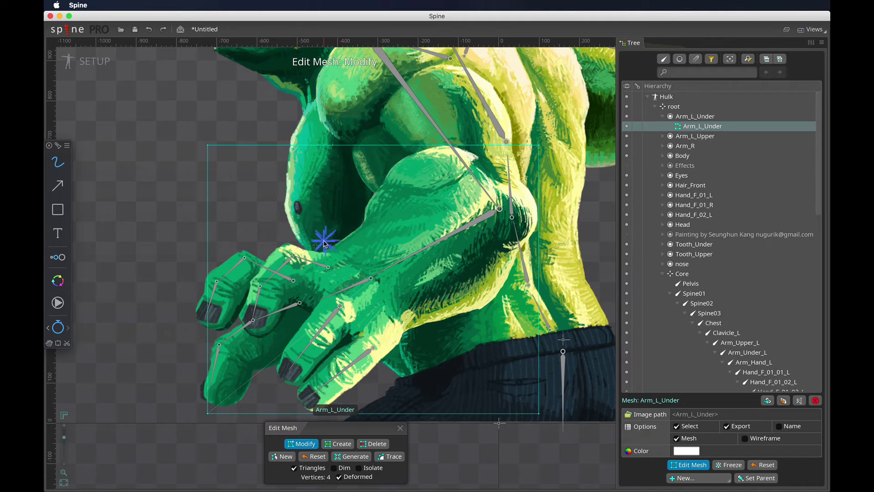
Step: Annotate the forearm with a curve around its outline and a centre line along the bone from wrist past elbow
{"action": "mouse_move", "coordinate": [319, 244]}
{"action": "left_mouse_down"}
{"action": "mouse_move", "coordinate": [360, 218]}
{"action": "mouse_move", "coordinate": [372, 182]}
{"action": "mouse_move", "coordinate": [412, 149]}
{"action": "mouse_move", "coordinate": [454, 142]}
{"action": "mouse_move", "coordinate": [529, 167]}
{"action": "mouse_move", "coordinate": [554, 217]}
{"action": "mouse_move", "coordinate": [518, 279]}
{"action": "mouse_move", "coordinate": [494, 307]}
{"action": "mouse_move", "coordinate": [405, 351]}
{"action": "left_mouse_up"}
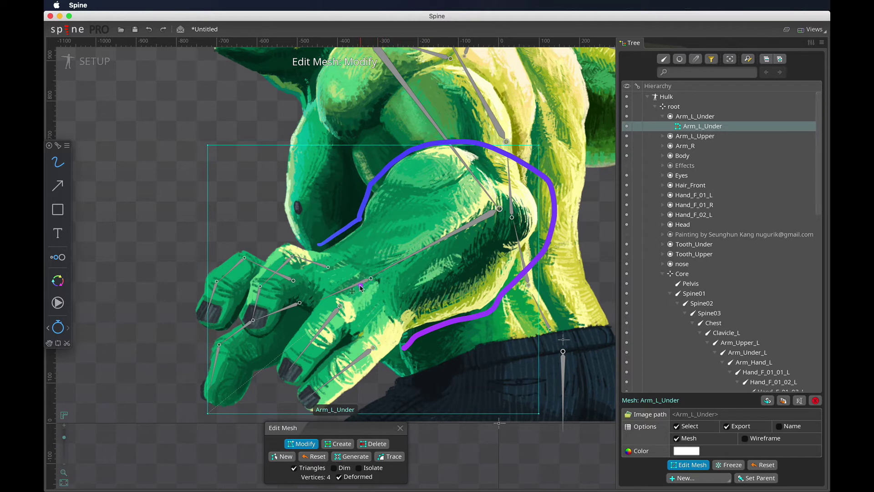
{"action": "left_click_drag", "start_coordinate": [360, 286], "coordinate": [574, 183]}
{"action": "left_click_drag", "start_coordinate": [363, 283], "coordinate": [578, 193]}
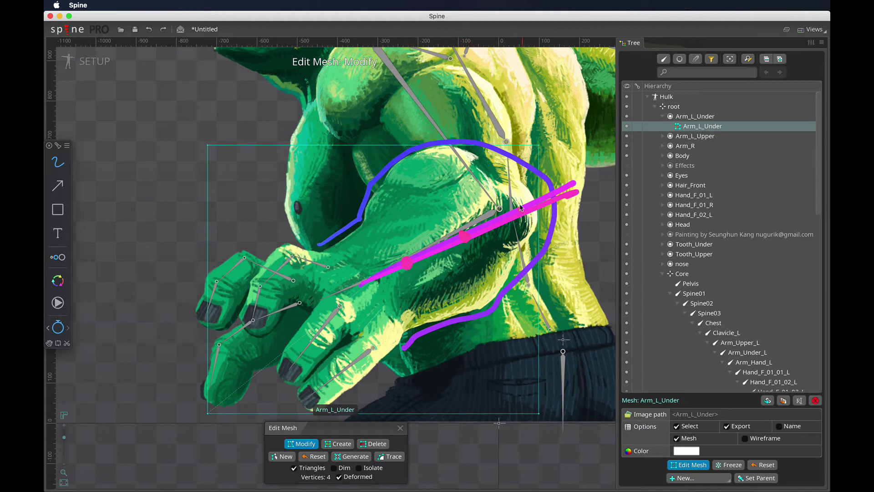
Step: Mark annotation dots for mesh vertices along the forearm's centre line, at the elbow, mid-forearm and near the wrist
{"action": "left_click", "coordinate": [521, 208]}
{"action": "left_click_drag", "start_coordinate": [469, 233], "coordinate": [465, 243]}
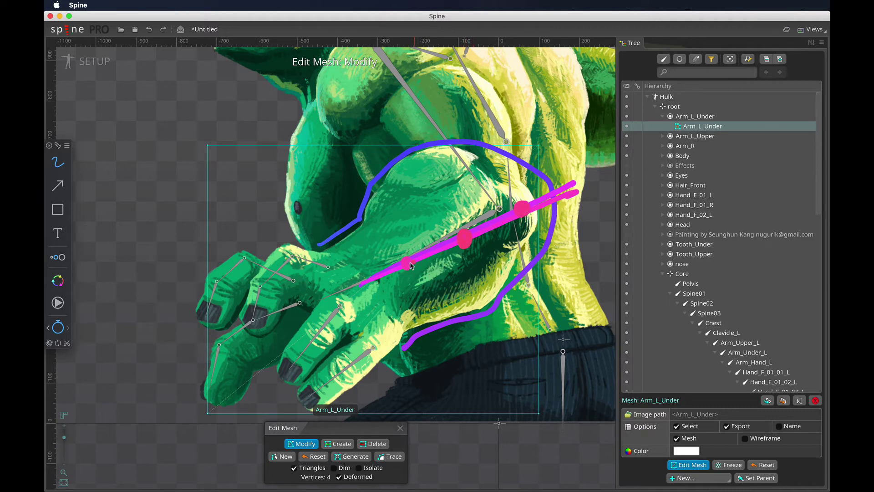
{"action": "left_click_drag", "start_coordinate": [410, 262], "coordinate": [408, 268]}
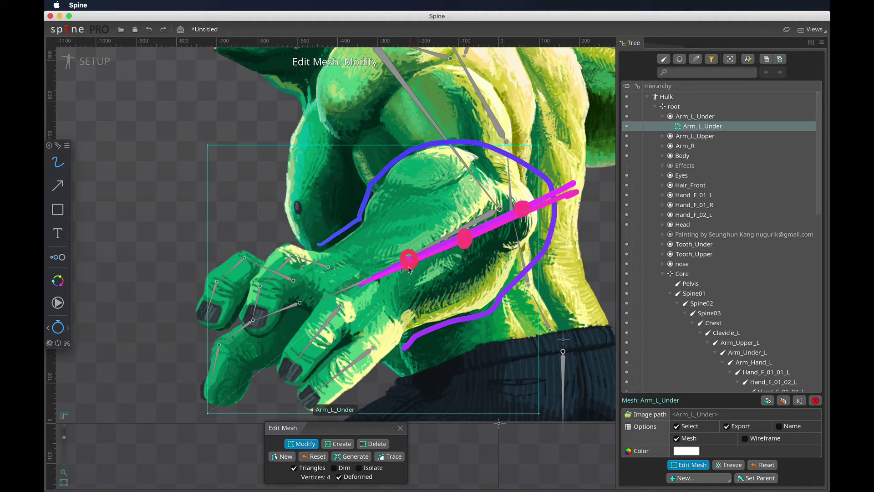
Step: Mark annotation dots along the forearm's outline, from the upper wrist around the elbow to the lower wrist
{"action": "left_click", "coordinate": [358, 218]}
{"action": "left_click", "coordinate": [326, 242]}
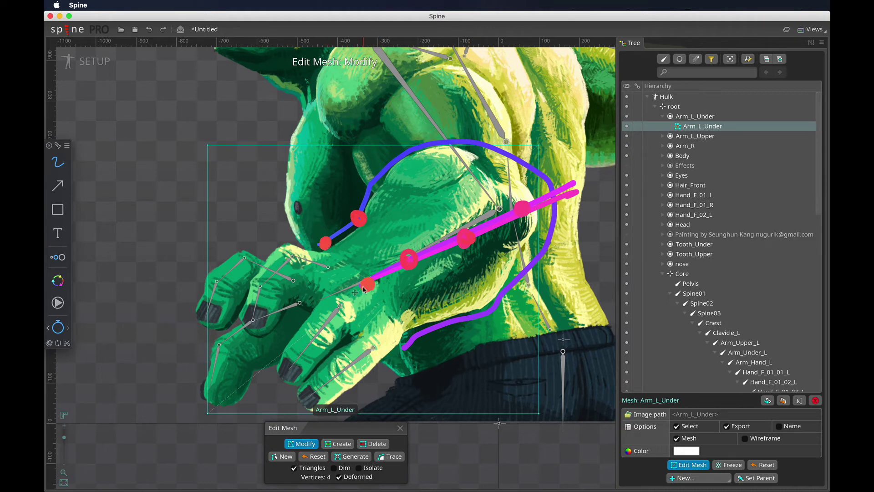
{"action": "left_click", "coordinate": [401, 158]}
{"action": "left_click", "coordinate": [481, 140]}
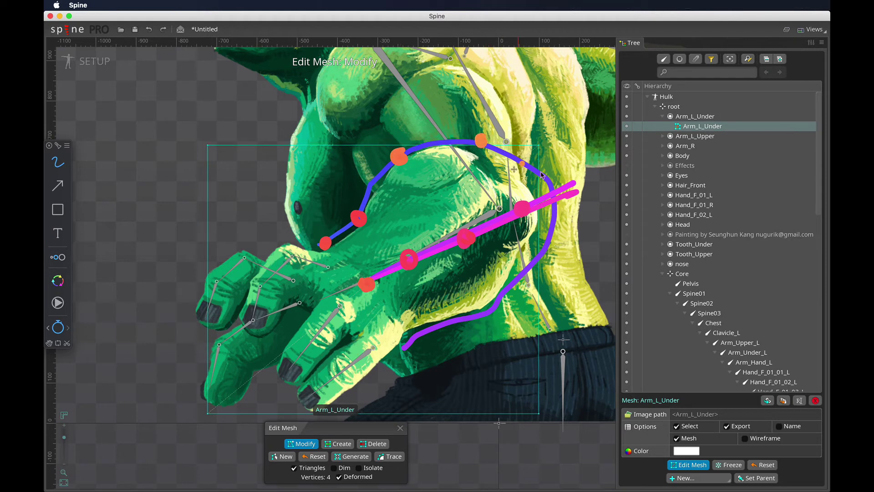
{"action": "left_click", "coordinate": [555, 191]}
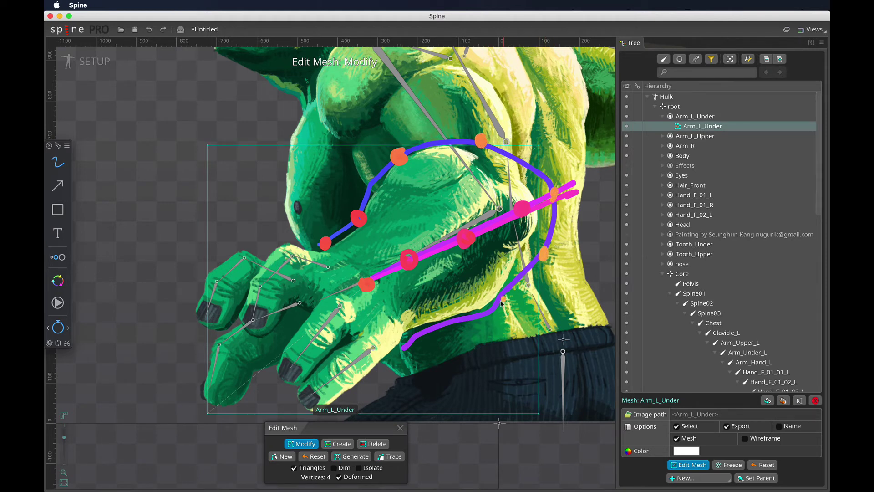
{"action": "left_click", "coordinate": [500, 302]}
{"action": "left_click", "coordinate": [441, 325]}
{"action": "left_click", "coordinate": [408, 341]}
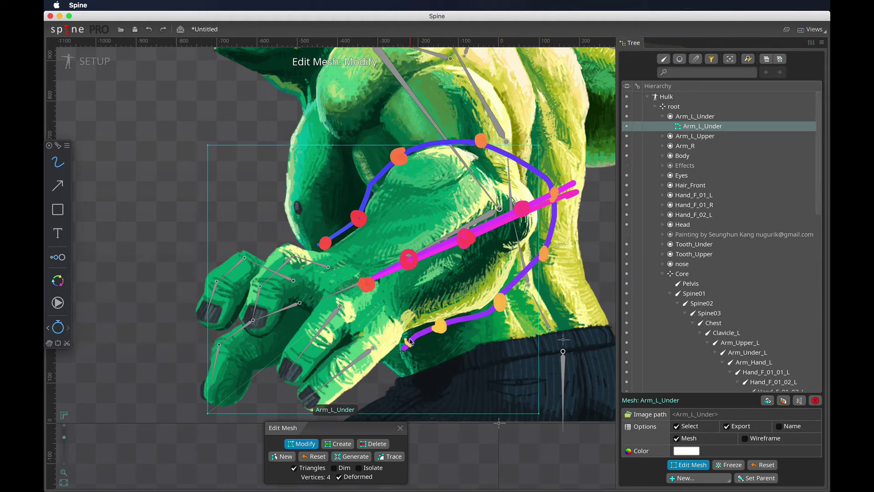
Step: Draw four annotation lines across the forearm from wrist to elbow, joining the upper outline dots to the lower ones
{"action": "left_click_drag", "start_coordinate": [325, 244], "coordinate": [401, 341]}
{"action": "left_click_drag", "start_coordinate": [359, 218], "coordinate": [428, 319]}
{"action": "left_click_drag", "start_coordinate": [399, 158], "coordinate": [494, 303]}
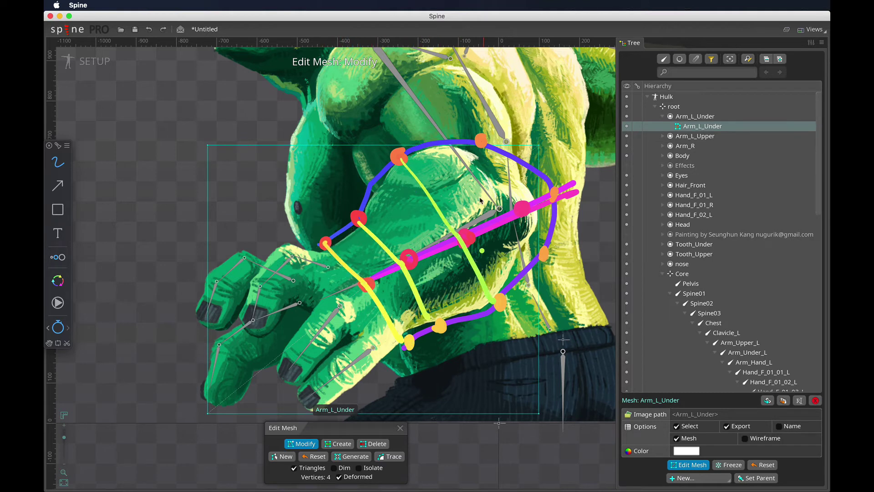
{"action": "left_click_drag", "start_coordinate": [480, 141], "coordinate": [540, 260]}
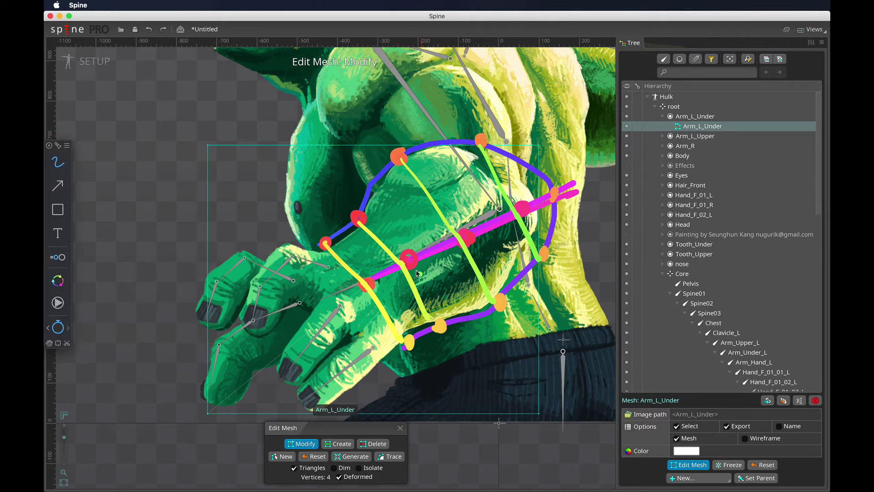
Step: Circle the second upper outline dot, link it to an underlined handwritten "Ver", and add an underlined "Ani" note above
{"action": "mouse_move", "coordinate": [357, 240]}
{"action": "left_mouse_down"}
{"action": "mouse_move", "coordinate": [333, 200]}
{"action": "mouse_move", "coordinate": [264, 211]}
{"action": "left_mouse_up"}
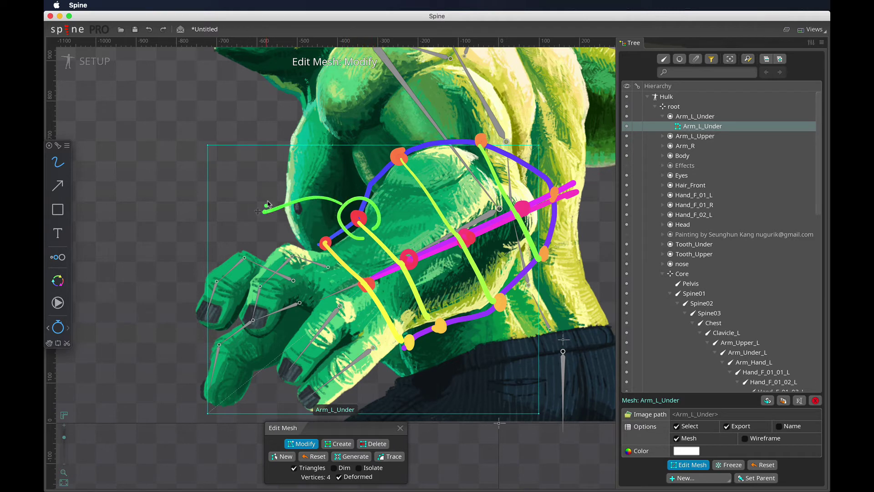
{"action": "mouse_move", "coordinate": [197, 205]}
{"action": "left_mouse_down"}
{"action": "mouse_move", "coordinate": [228, 196]}
{"action": "mouse_move", "coordinate": [263, 205]}
{"action": "mouse_move", "coordinate": [280, 191]}
{"action": "left_mouse_up"}
{"action": "left_click_drag", "start_coordinate": [217, 247], "coordinate": [293, 204]}
{"action": "left_click_drag", "start_coordinate": [292, 111], "coordinate": [298, 176]}
{"action": "mouse_move", "coordinate": [296, 150]}
{"action": "left_mouse_down"}
{"action": "mouse_move", "coordinate": [318, 154]}
{"action": "mouse_move", "coordinate": [339, 125]}
{"action": "left_mouse_up"}
{"action": "mouse_move", "coordinate": [334, 137]}
{"action": "left_mouse_down"}
{"action": "mouse_move", "coordinate": [348, 116]}
{"action": "mouse_move", "coordinate": [355, 132]}
{"action": "left_mouse_up"}
{"action": "left_click_drag", "start_coordinate": [339, 102], "coordinate": [353, 99]}
{"action": "left_click_drag", "start_coordinate": [364, 97], "coordinate": [378, 101]}
{"action": "left_click_drag", "start_coordinate": [313, 162], "coordinate": [434, 105]}
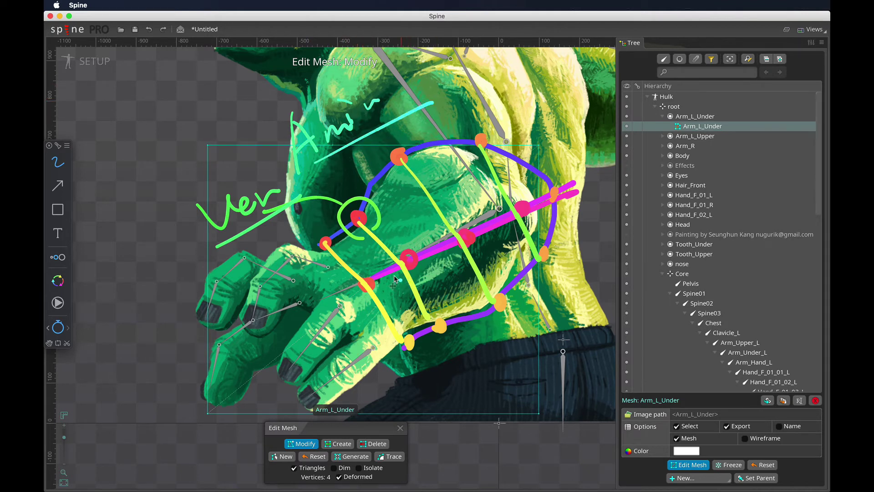
Step: Circle the centre-line dot near the wrist, point an arrow to an underlined handwritten "Key", and add an upward arrow beside it
{"action": "mouse_move", "coordinate": [394, 279]}
{"action": "left_mouse_down"}
{"action": "mouse_move", "coordinate": [427, 266]}
{"action": "mouse_move", "coordinate": [404, 280]}
{"action": "left_mouse_up"}
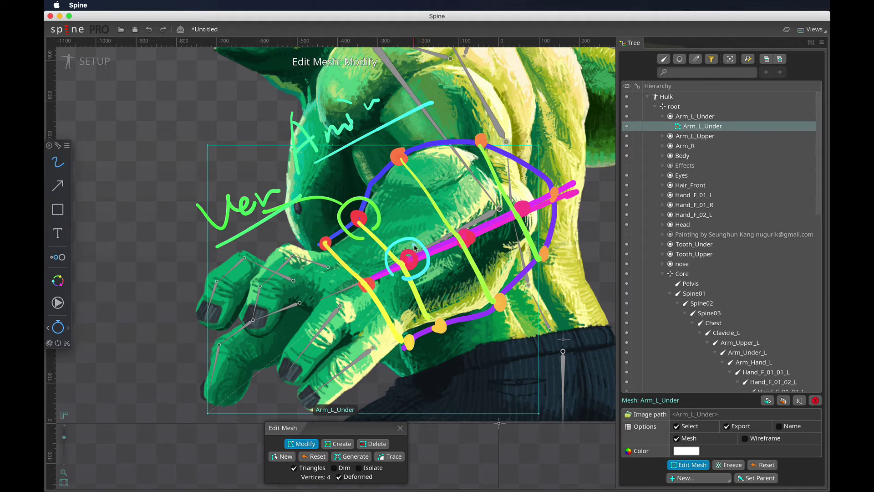
{"action": "mouse_move", "coordinate": [426, 272]}
{"action": "left_mouse_down"}
{"action": "mouse_move", "coordinate": [488, 358]}
{"action": "mouse_move", "coordinate": [474, 353]}
{"action": "mouse_move", "coordinate": [492, 349]}
{"action": "mouse_move", "coordinate": [520, 383]}
{"action": "left_mouse_up"}
{"action": "mouse_move", "coordinate": [534, 345]}
{"action": "left_mouse_down"}
{"action": "mouse_move", "coordinate": [518, 364]}
{"action": "mouse_move", "coordinate": [536, 375]}
{"action": "left_mouse_up"}
{"action": "left_click_drag", "start_coordinate": [540, 366], "coordinate": [563, 373]}
{"action": "left_click_drag", "start_coordinate": [574, 353], "coordinate": [562, 406]}
{"action": "left_click_drag", "start_coordinate": [504, 406], "coordinate": [593, 386]}
{"action": "left_click_drag", "start_coordinate": [600, 332], "coordinate": [602, 376]}
{"action": "mouse_move", "coordinate": [595, 296]}
{"action": "left_mouse_down"}
{"action": "mouse_move", "coordinate": [579, 309]}
{"action": "mouse_move", "coordinate": [606, 307]}
{"action": "mouse_move", "coordinate": [598, 304]}
{"action": "left_mouse_up"}
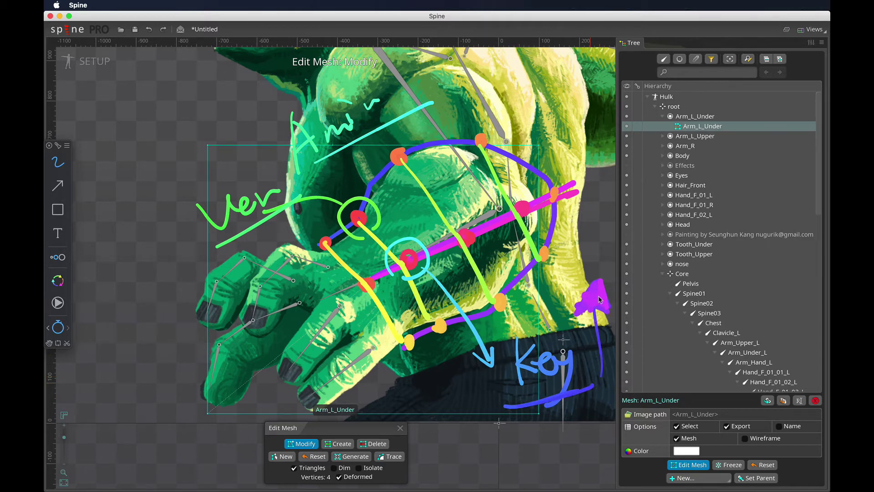
Step: Draw an extra lengthwise annotation line between the centre line and the upper outline, with dots where it meets the cross lines
{"action": "left_click", "coordinate": [408, 245]}
{"action": "left_click_drag", "start_coordinate": [339, 261], "coordinate": [363, 245]}
{"action": "mouse_move", "coordinate": [403, 221]}
{"action": "left_mouse_down"}
{"action": "mouse_move", "coordinate": [409, 200]}
{"action": "mouse_move", "coordinate": [435, 178]}
{"action": "mouse_move", "coordinate": [488, 159]}
{"action": "left_mouse_up"}
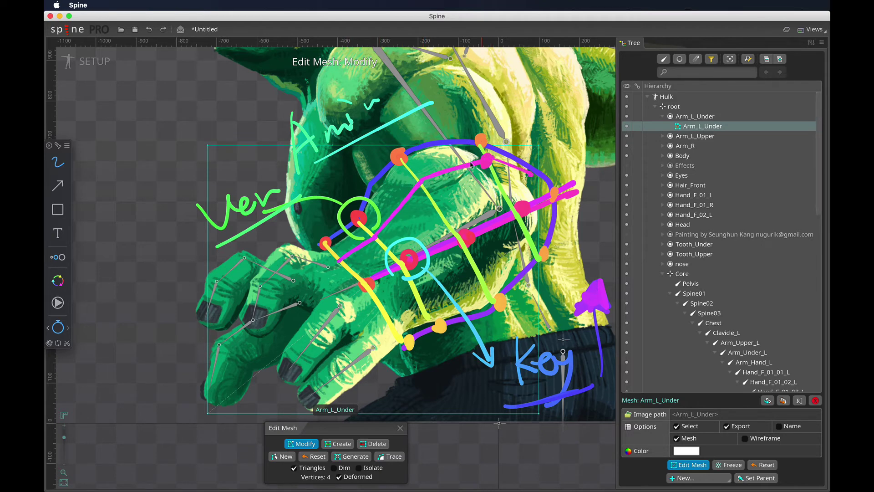
{"action": "left_click", "coordinate": [421, 181]}
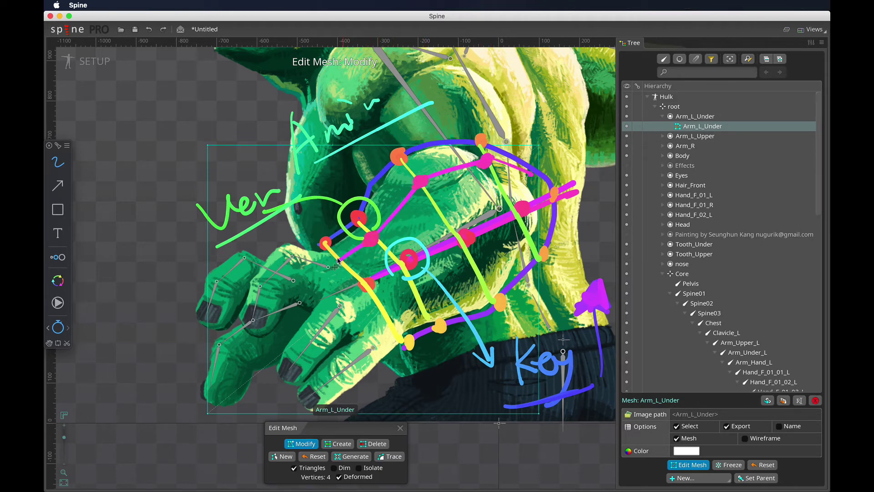
Step: Draw an extra lengthwise annotation line between the centre line and the lower outline, with dots at the cross lines
{"action": "mouse_move", "coordinate": [385, 318]}
{"action": "left_mouse_down"}
{"action": "mouse_move", "coordinate": [483, 286]}
{"action": "mouse_move", "coordinate": [559, 217]}
{"action": "left_mouse_up"}
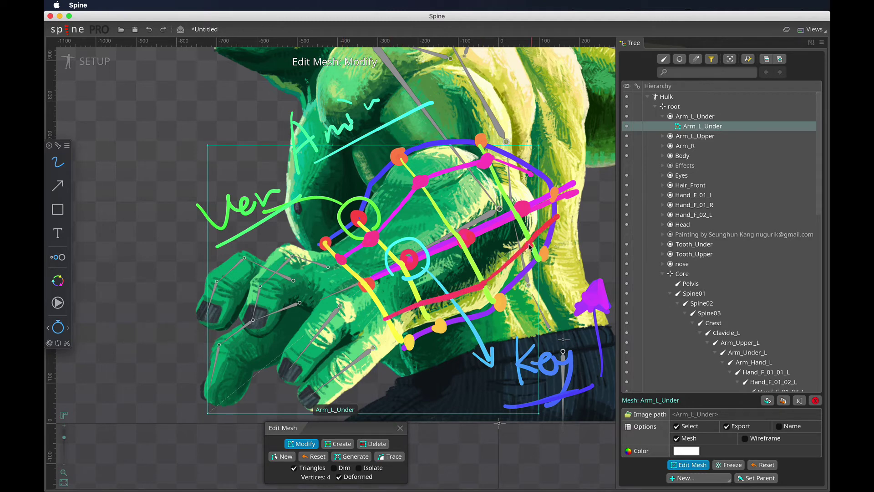
{"action": "left_click", "coordinate": [482, 283]}
{"action": "left_click_drag", "start_coordinate": [421, 299], "coordinate": [416, 300]}
{"action": "left_click", "coordinate": [387, 316]}
{"action": "left_click", "coordinate": [311, 240]}
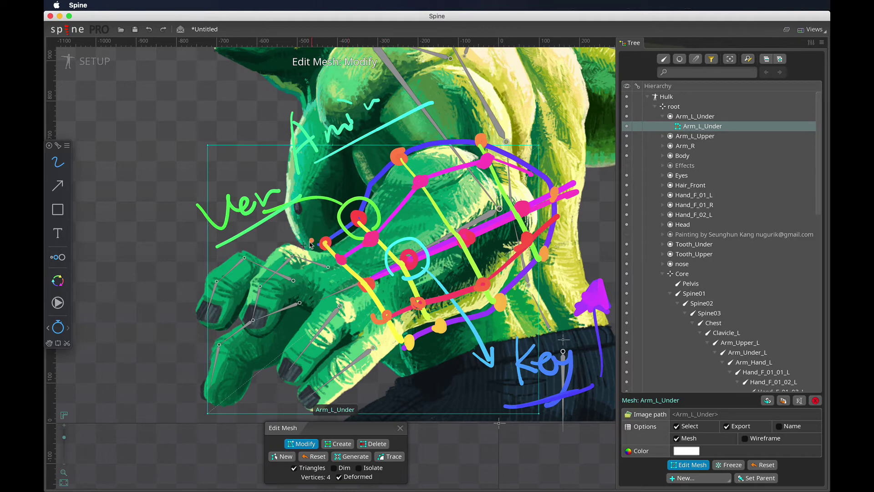
Step: Handwrite an underlined "3 Ver" note over the fingers and circle the upper, centre and lower wrist dots
{"action": "mouse_move", "coordinate": [255, 332]}
{"action": "left_mouse_down"}
{"action": "mouse_move", "coordinate": [313, 344]}
{"action": "mouse_move", "coordinate": [385, 326]}
{"action": "left_mouse_up"}
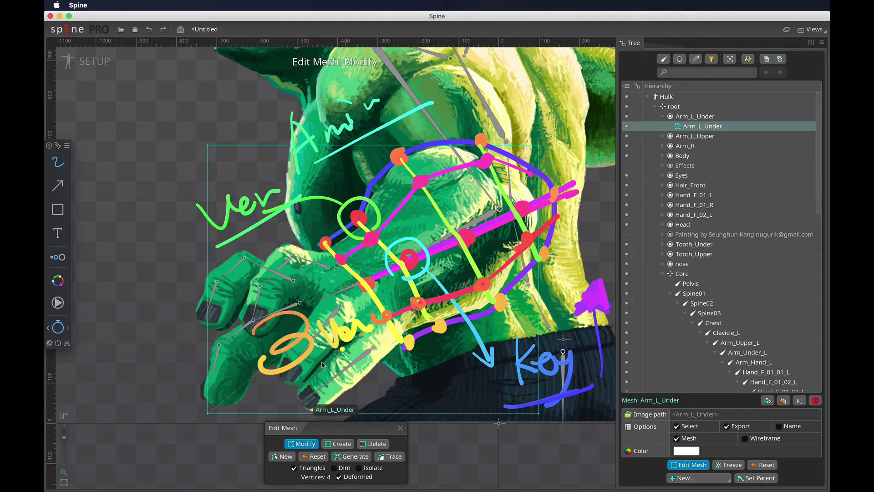
{"action": "left_click_drag", "start_coordinate": [301, 371], "coordinate": [387, 340]}
{"action": "mouse_move", "coordinate": [331, 250]}
{"action": "left_mouse_down"}
{"action": "mouse_move", "coordinate": [314, 246]}
{"action": "mouse_move", "coordinate": [335, 235]}
{"action": "left_mouse_up"}
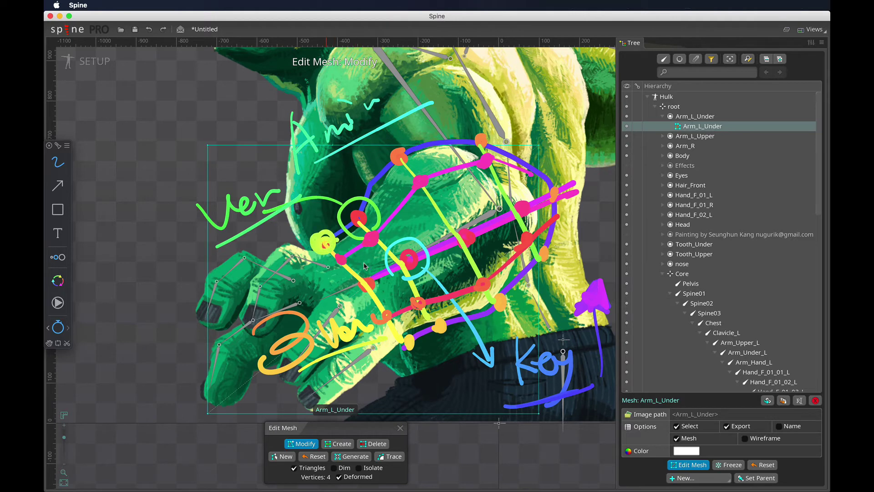
{"action": "mouse_move", "coordinate": [355, 277]}
{"action": "left_mouse_down"}
{"action": "mouse_move", "coordinate": [359, 298]}
{"action": "mouse_move", "coordinate": [371, 272]}
{"action": "left_mouse_up"}
{"action": "mouse_move", "coordinate": [390, 341]}
{"action": "left_mouse_down"}
{"action": "mouse_move", "coordinate": [412, 332]}
{"action": "mouse_move", "coordinate": [399, 349]}
{"action": "left_mouse_up"}
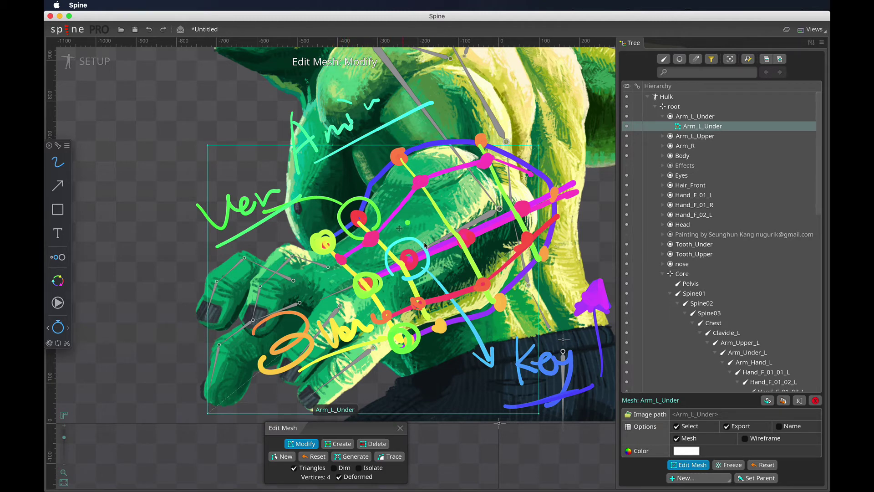
Step: Handwrite an underlined "2.5" note in the empty area beside the fingers
{"action": "mouse_move", "coordinate": [97, 324]}
{"action": "left_mouse_down"}
{"action": "mouse_move", "coordinate": [110, 360]}
{"action": "mouse_move", "coordinate": [126, 347]}
{"action": "left_mouse_up"}
{"action": "left_click_drag", "start_coordinate": [133, 339], "coordinate": [132, 345]}
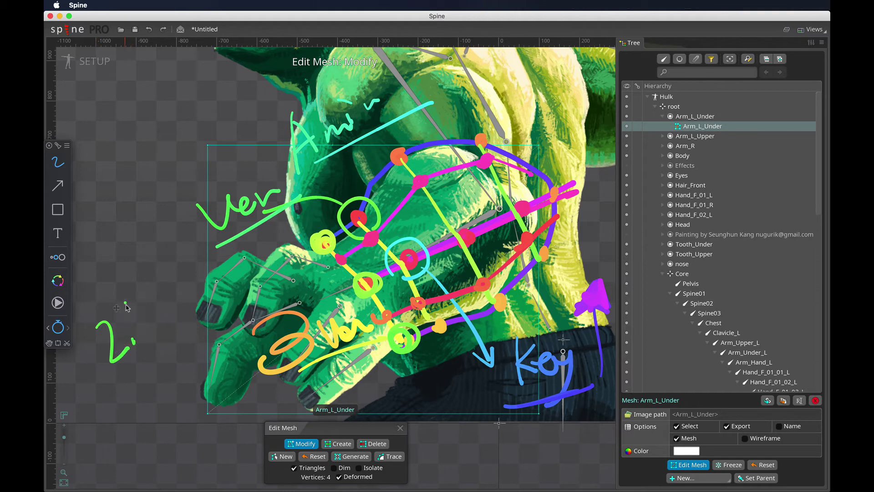
{"action": "mouse_move", "coordinate": [126, 308]}
{"action": "left_mouse_down"}
{"action": "mouse_move", "coordinate": [142, 314]}
{"action": "mouse_move", "coordinate": [145, 349]}
{"action": "left_mouse_up"}
{"action": "mouse_move", "coordinate": [147, 278]}
{"action": "left_mouse_down"}
{"action": "mouse_move", "coordinate": [122, 299]}
{"action": "mouse_move", "coordinate": [153, 337]}
{"action": "left_mouse_up"}
{"action": "mouse_move", "coordinate": [164, 272]}
{"action": "left_mouse_down"}
{"action": "mouse_move", "coordinate": [168, 302]}
{"action": "mouse_move", "coordinate": [182, 291]}
{"action": "left_mouse_up"}
{"action": "mouse_move", "coordinate": [123, 390]}
{"action": "left_mouse_down"}
{"action": "mouse_move", "coordinate": [200, 318]}
{"action": "mouse_move", "coordinate": [207, 332]}
{"action": "left_mouse_up"}
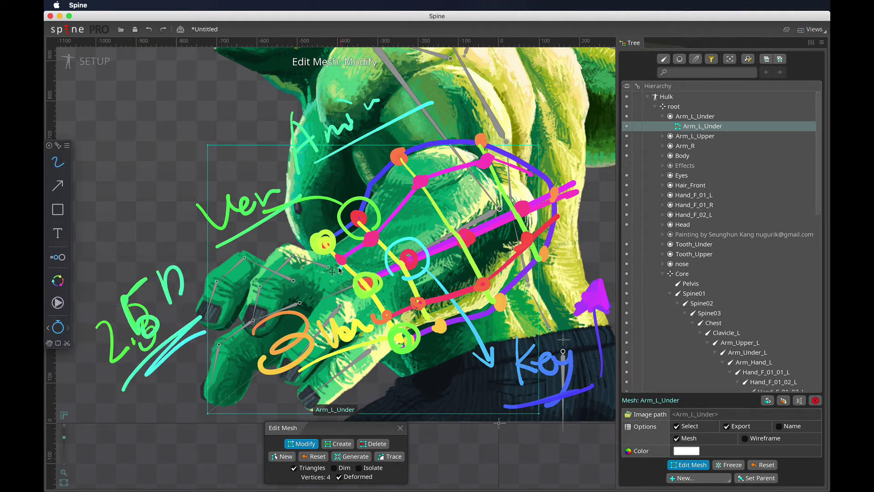
Step: Highlight the extra vertices on the lengthwise lines above and below the centre line, and clear all annotations
{"action": "mouse_move", "coordinate": [339, 269]}
{"action": "left_mouse_down"}
{"action": "mouse_move", "coordinate": [374, 246]}
{"action": "mouse_move", "coordinate": [415, 185]}
{"action": "mouse_move", "coordinate": [505, 160]}
{"action": "mouse_move", "coordinate": [553, 196]}
{"action": "left_mouse_up"}
{"action": "left_click_drag", "start_coordinate": [482, 157], "coordinate": [490, 161]}
{"action": "left_click_drag", "start_coordinate": [427, 190], "coordinate": [417, 185]}
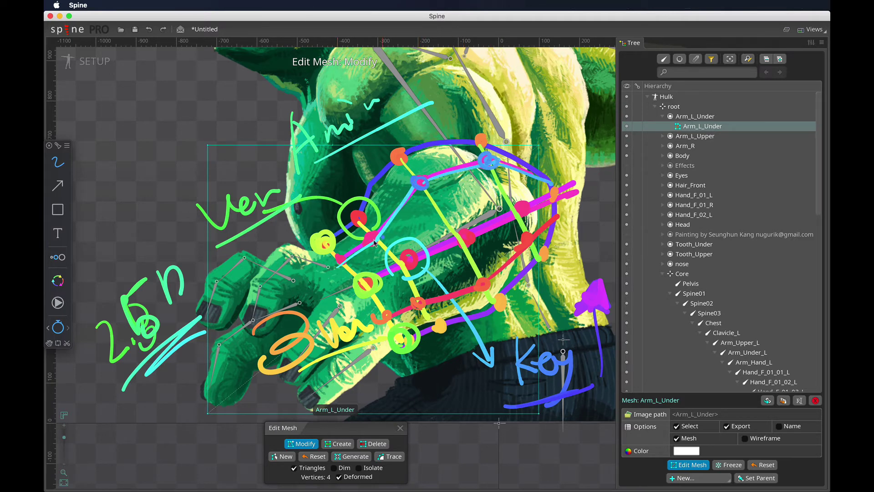
{"action": "left_click_drag", "start_coordinate": [397, 314], "coordinate": [396, 313]}
{"action": "mouse_move", "coordinate": [425, 296]}
{"action": "left_mouse_down"}
{"action": "mouse_move", "coordinate": [416, 305]}
{"action": "mouse_move", "coordinate": [423, 294]}
{"action": "left_mouse_up"}
{"action": "mouse_move", "coordinate": [489, 271]}
{"action": "left_mouse_down"}
{"action": "mouse_move", "coordinate": [482, 280]}
{"action": "mouse_move", "coordinate": [489, 270]}
{"action": "left_mouse_up"}
{"action": "mouse_move", "coordinate": [532, 239]}
{"action": "left_mouse_down"}
{"action": "mouse_move", "coordinate": [521, 250]}
{"action": "mouse_move", "coordinate": [532, 236]}
{"action": "left_mouse_up"}
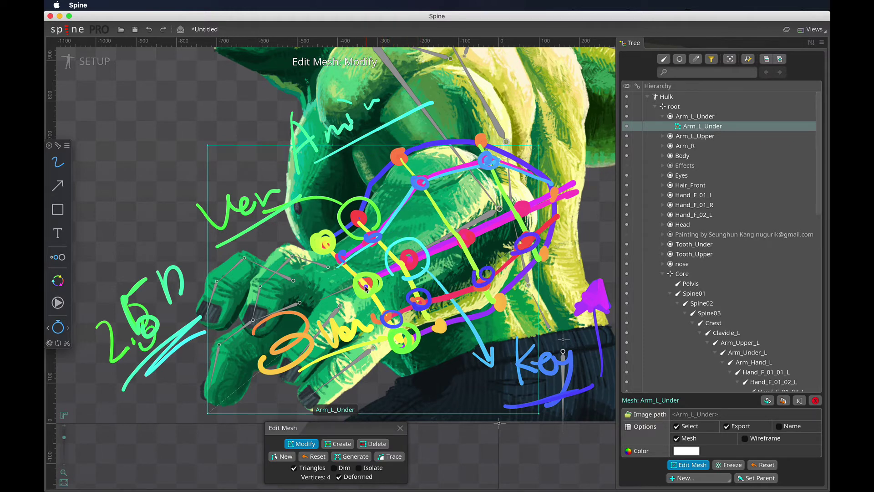
{"action": "key", "text": "Escape"}
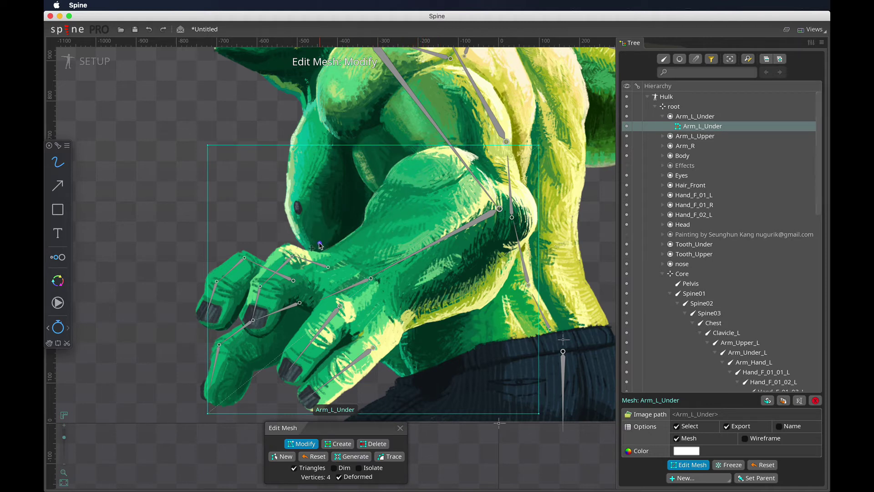
Step: Annotate the forearm with a new outline and centre line, and join circled points across the wrist
{"action": "mouse_move", "coordinate": [321, 246]}
{"action": "left_mouse_down"}
{"action": "mouse_move", "coordinate": [355, 219]}
{"action": "mouse_move", "coordinate": [365, 191]}
{"action": "mouse_move", "coordinate": [424, 140]}
{"action": "mouse_move", "coordinate": [495, 149]}
{"action": "mouse_move", "coordinate": [546, 192]}
{"action": "mouse_move", "coordinate": [527, 269]}
{"action": "mouse_move", "coordinate": [413, 336]}
{"action": "left_mouse_up"}
{"action": "left_click_drag", "start_coordinate": [379, 286], "coordinate": [546, 196]}
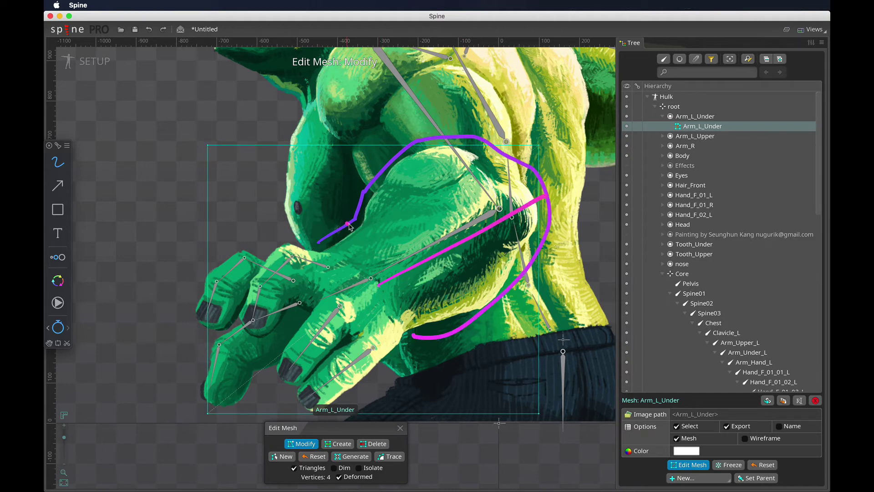
{"action": "mouse_move", "coordinate": [325, 246]}
{"action": "left_mouse_down"}
{"action": "mouse_move", "coordinate": [310, 238]}
{"action": "mouse_move", "coordinate": [316, 247]}
{"action": "left_mouse_up"}
{"action": "mouse_move", "coordinate": [427, 334]}
{"action": "left_mouse_down"}
{"action": "mouse_move", "coordinate": [412, 346]}
{"action": "mouse_move", "coordinate": [406, 339]}
{"action": "left_mouse_up"}
{"action": "mouse_move", "coordinate": [325, 246]}
{"action": "left_mouse_down"}
{"action": "mouse_move", "coordinate": [379, 283]}
{"action": "mouse_move", "coordinate": [410, 339]}
{"action": "left_mouse_up"}
Step: Circle three annotation points across the forearm just past the wrist towards the elbow and join them with a line
{"action": "mouse_move", "coordinate": [370, 213]}
{"action": "left_mouse_down"}
{"action": "mouse_move", "coordinate": [359, 228]}
{"action": "mouse_move", "coordinate": [364, 210]}
{"action": "left_mouse_up"}
{"action": "mouse_move", "coordinate": [424, 248]}
{"action": "left_mouse_down"}
{"action": "mouse_move", "coordinate": [415, 262]}
{"action": "mouse_move", "coordinate": [428, 250]}
{"action": "left_mouse_up"}
{"action": "mouse_move", "coordinate": [438, 293]}
{"action": "left_mouse_down"}
{"action": "mouse_move", "coordinate": [449, 321]}
{"action": "mouse_move", "coordinate": [464, 317]}
{"action": "left_mouse_up"}
{"action": "mouse_move", "coordinate": [364, 221]}
{"action": "left_mouse_down"}
{"action": "mouse_move", "coordinate": [421, 255]}
{"action": "mouse_move", "coordinate": [445, 323]}
{"action": "left_mouse_up"}
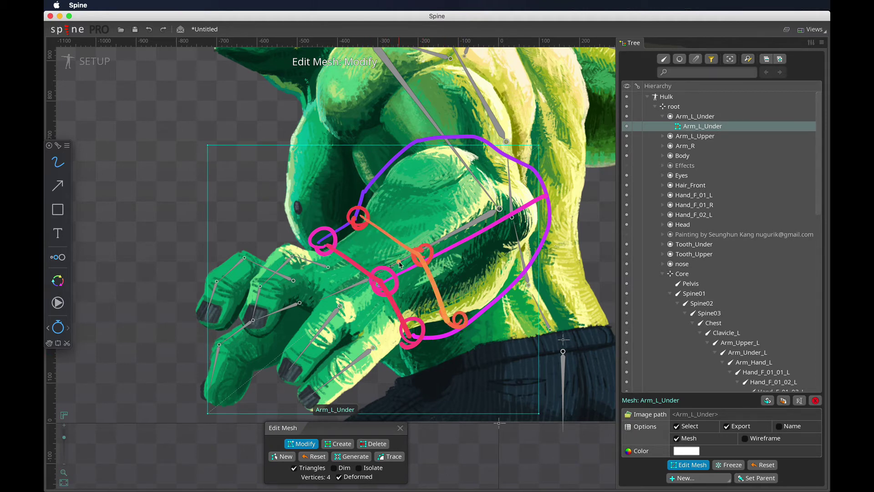
Step: Draw two more annotation lines with circled points, one on the forearm side and one on the hand side of the wrist line
{"action": "mouse_move", "coordinate": [332, 232]}
{"action": "left_mouse_down"}
{"action": "mouse_move", "coordinate": [399, 278]}
{"action": "mouse_move", "coordinate": [426, 322]}
{"action": "mouse_move", "coordinate": [416, 332]}
{"action": "left_mouse_up"}
{"action": "left_click_drag", "start_coordinate": [400, 273], "coordinate": [381, 277]}
{"action": "mouse_move", "coordinate": [355, 244]}
{"action": "left_mouse_down"}
{"action": "mouse_move", "coordinate": [339, 223]}
{"action": "mouse_move", "coordinate": [304, 257]}
{"action": "mouse_move", "coordinate": [367, 295]}
{"action": "mouse_move", "coordinate": [399, 359]}
{"action": "left_mouse_up"}
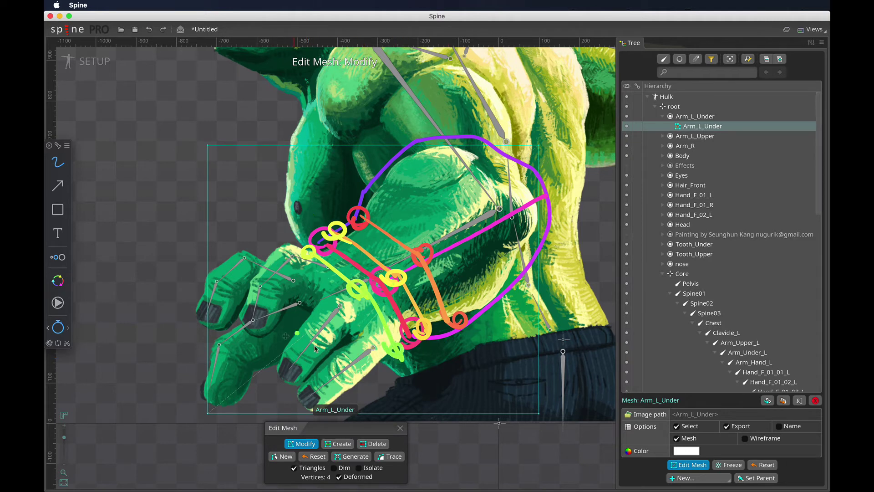
Step: Draw swing arrows for the hand in both directions, and label the wrist line with a circled "5:5" ratio
{"action": "mouse_move", "coordinate": [335, 365]}
{"action": "left_mouse_down"}
{"action": "mouse_move", "coordinate": [260, 223]}
{"action": "mouse_move", "coordinate": [267, 236]}
{"action": "left_mouse_up"}
{"action": "left_click_drag", "start_coordinate": [301, 370], "coordinate": [399, 411]}
{"action": "left_click_drag", "start_coordinate": [418, 328], "coordinate": [442, 387]}
{"action": "mouse_move", "coordinate": [439, 364]}
{"action": "left_mouse_down"}
{"action": "mouse_move", "coordinate": [453, 364]}
{"action": "mouse_move", "coordinate": [476, 386]}
{"action": "mouse_move", "coordinate": [483, 362]}
{"action": "left_mouse_up"}
{"action": "left_click", "coordinate": [468, 382]}
{"action": "left_click", "coordinate": [464, 364]}
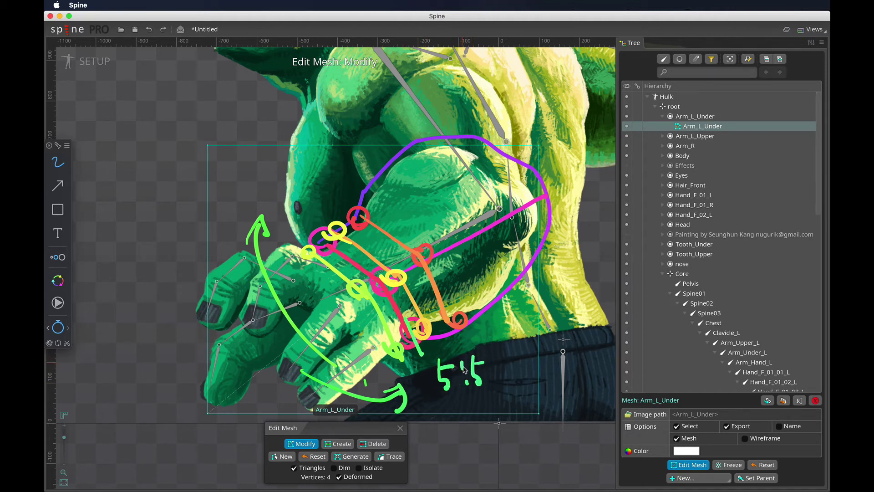
{"action": "mouse_move", "coordinate": [464, 400]}
{"action": "left_mouse_down"}
{"action": "mouse_move", "coordinate": [449, 402]}
{"action": "mouse_move", "coordinate": [427, 359]}
{"action": "mouse_move", "coordinate": [475, 401]}
{"action": "left_mouse_up"}
{"action": "left_click_drag", "start_coordinate": [431, 364], "coordinate": [421, 339]}
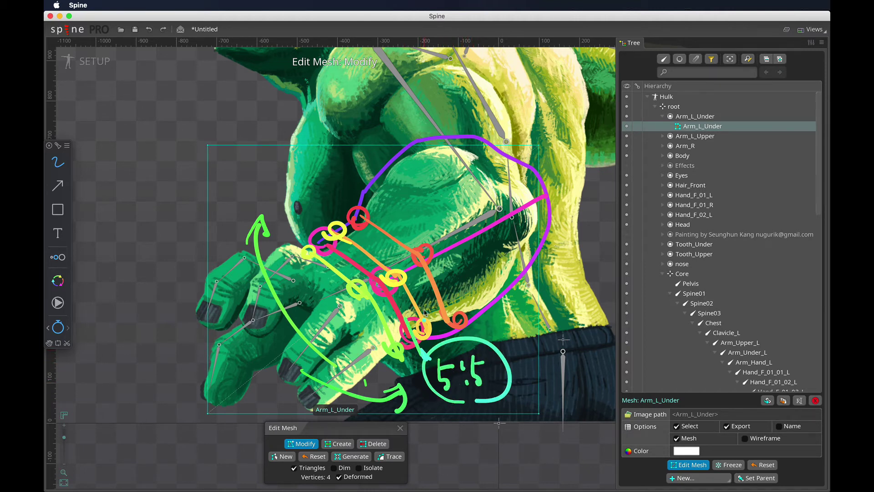
Step: Circle the upper point of the forearm-side wrist line and label it with the ratio "7:3"
{"action": "mouse_move", "coordinate": [347, 233]}
{"action": "left_mouse_down"}
{"action": "mouse_move", "coordinate": [335, 232]}
{"action": "mouse_move", "coordinate": [345, 119]}
{"action": "left_mouse_up"}
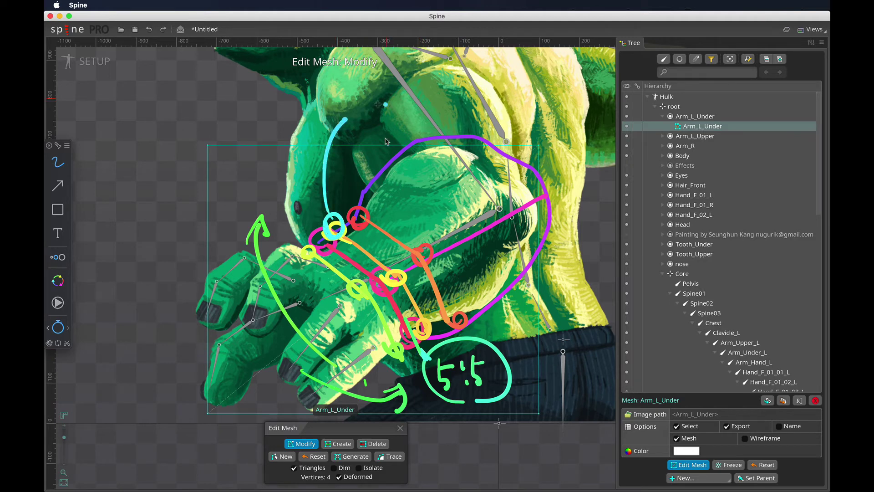
{"action": "left_click_drag", "start_coordinate": [468, 181], "coordinate": [467, 219]}
{"action": "mouse_move", "coordinate": [343, 104]}
{"action": "left_mouse_down"}
{"action": "mouse_move", "coordinate": [353, 88]}
{"action": "mouse_move", "coordinate": [360, 123]}
{"action": "mouse_move", "coordinate": [377, 112]}
{"action": "mouse_move", "coordinate": [391, 119]}
{"action": "left_mouse_up"}
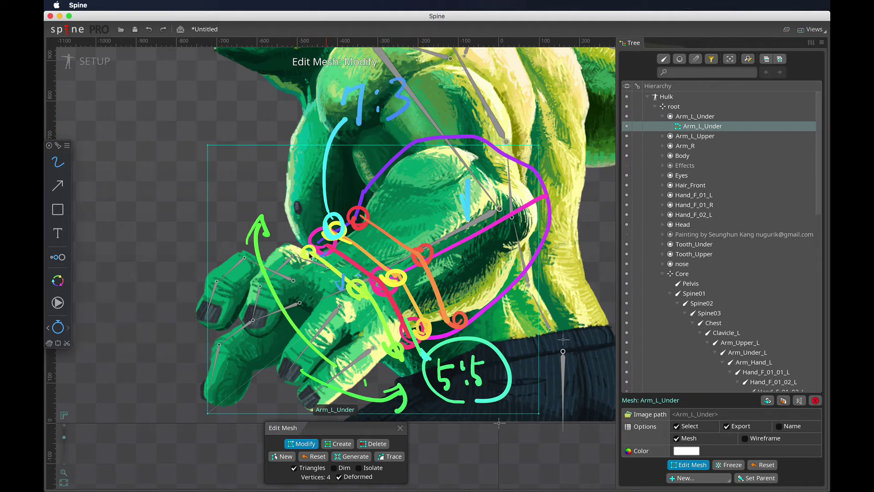
Step: Circle the upper point of the hand-side wrist line, label it "3:7", and underline both ratio notes
{"action": "mouse_move", "coordinate": [309, 255]}
{"action": "left_mouse_down"}
{"action": "mouse_move", "coordinate": [318, 234]}
{"action": "mouse_move", "coordinate": [226, 155]}
{"action": "left_mouse_up"}
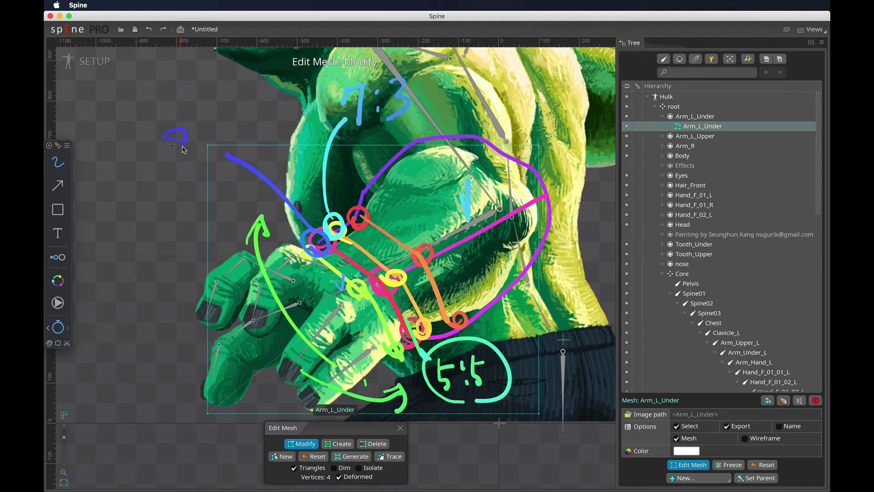
{"action": "left_click_drag", "start_coordinate": [222, 114], "coordinate": [242, 145]}
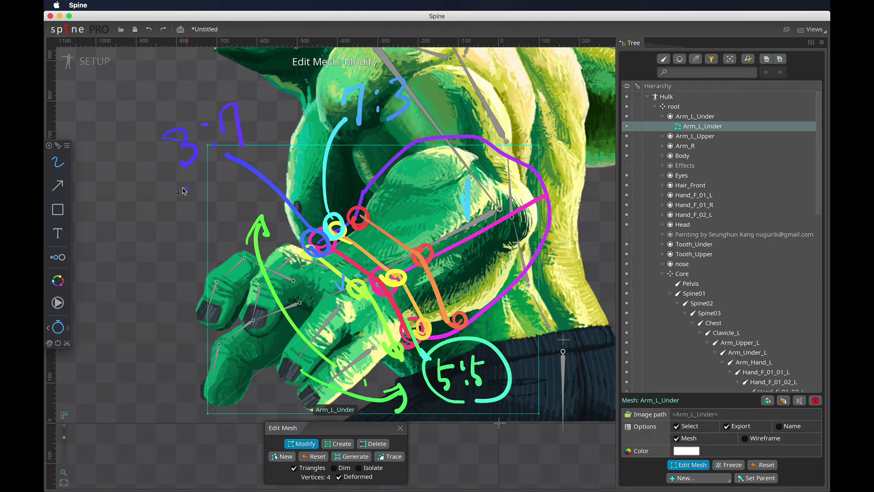
{"action": "left_click_drag", "start_coordinate": [180, 196], "coordinate": [277, 149]}
{"action": "left_click_drag", "start_coordinate": [346, 157], "coordinate": [441, 133]}
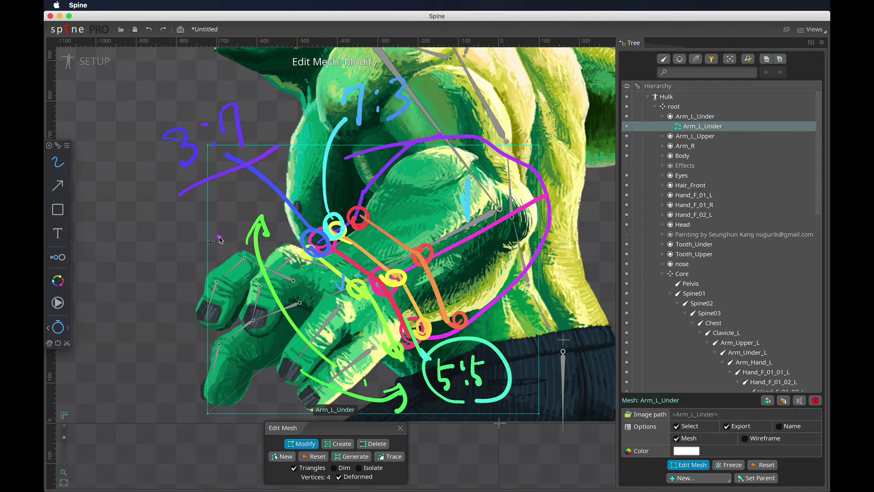
Step: Sketch a small grid beside the fingers from three curved lines crossed by two straight lines, and mark the crossing points
{"action": "left_click_drag", "start_coordinate": [118, 315], "coordinate": [189, 363]}
{"action": "left_click_drag", "start_coordinate": [156, 236], "coordinate": [204, 307]}
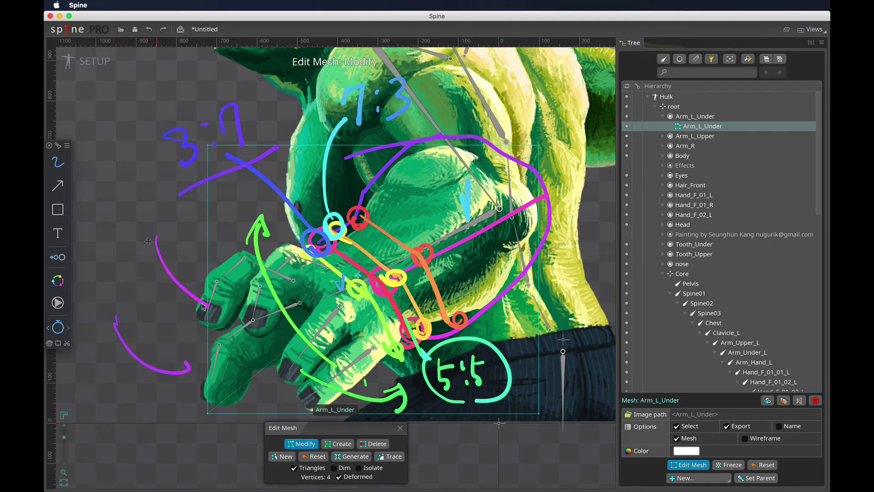
{"action": "left_click_drag", "start_coordinate": [135, 357], "coordinate": [186, 276]}
{"action": "left_click_drag", "start_coordinate": [124, 273], "coordinate": [201, 334]}
{"action": "left_click_drag", "start_coordinate": [157, 313], "coordinate": [155, 315]}
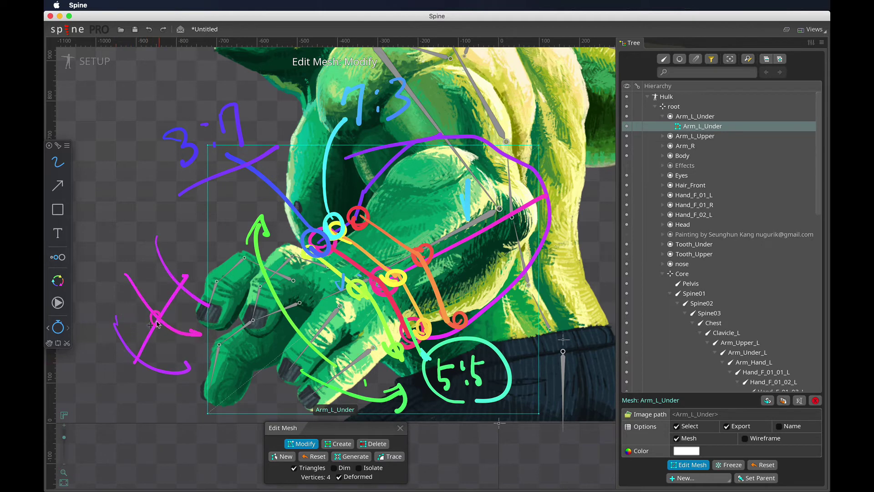
{"action": "mouse_move", "coordinate": [137, 353]}
{"action": "left_mouse_down"}
{"action": "mouse_move", "coordinate": [187, 368]}
{"action": "mouse_move", "coordinate": [238, 269]}
{"action": "left_mouse_up"}
{"action": "left_click_drag", "start_coordinate": [200, 333], "coordinate": [202, 336]}
{"action": "left_click_drag", "start_coordinate": [213, 301], "coordinate": [214, 304]}
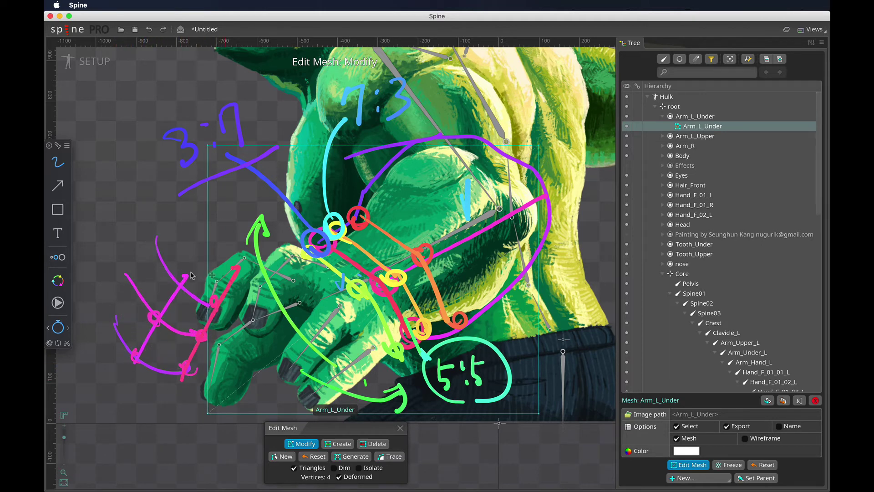
Step: Circle the upper ends of the three curves and draw long straight lines through the three rows of points
{"action": "left_click_drag", "start_coordinate": [151, 239], "coordinate": [166, 246]}
{"action": "left_click_drag", "start_coordinate": [129, 266], "coordinate": [130, 273]}
{"action": "left_click_drag", "start_coordinate": [109, 307], "coordinate": [111, 319]}
{"action": "left_click_drag", "start_coordinate": [119, 380], "coordinate": [199, 269]}
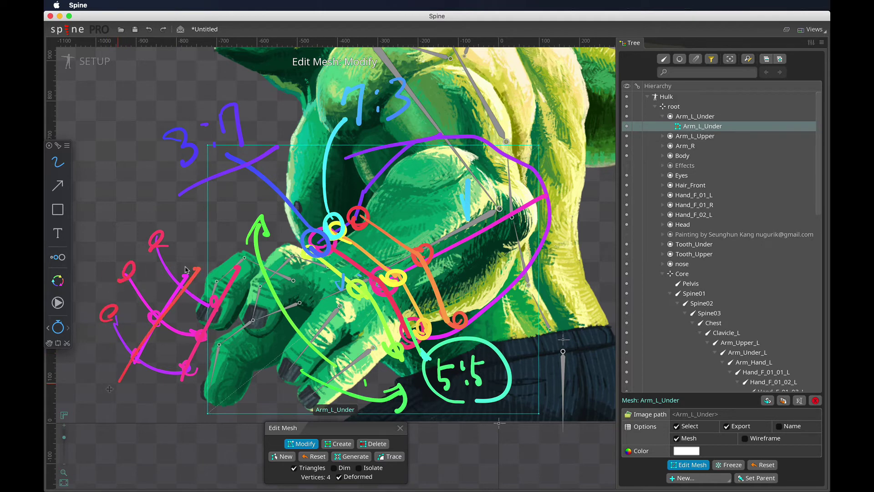
{"action": "left_click_drag", "start_coordinate": [106, 319], "coordinate": [185, 215]}
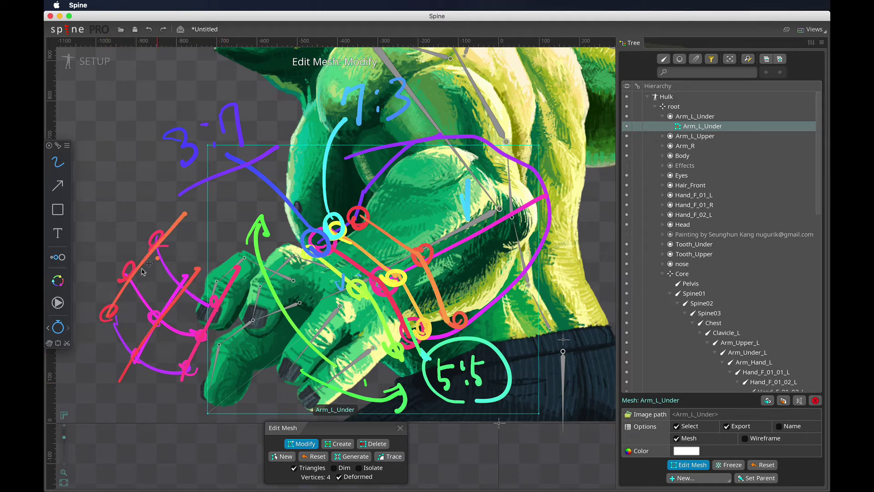
{"action": "left_click_drag", "start_coordinate": [82, 346], "coordinate": [203, 189]}
{"action": "left_click_drag", "start_coordinate": [108, 408], "coordinate": [222, 232]}
{"action": "left_click_drag", "start_coordinate": [159, 434], "coordinate": [260, 246]}
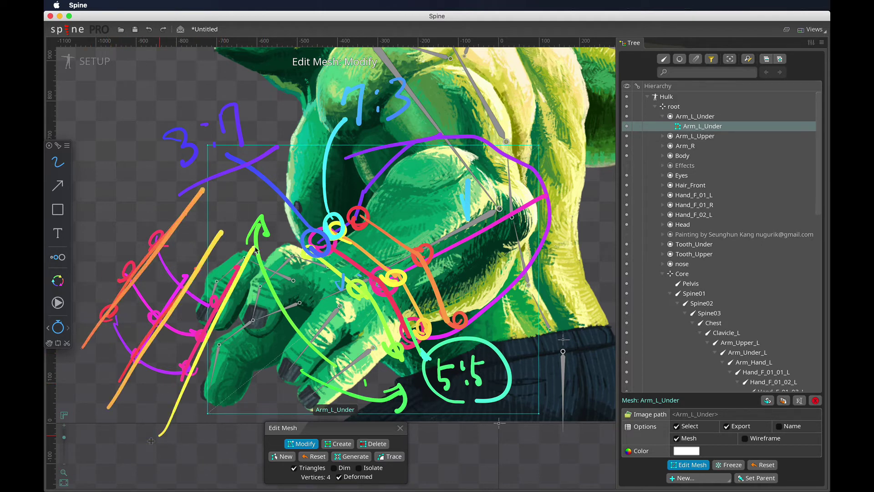
Step: Label the three straight lines of the sketched grid with the weight ratios 7:3, 5:5 and 3:7
{"action": "left_click_drag", "start_coordinate": [145, 433], "coordinate": [159, 472]}
{"action": "left_click_drag", "start_coordinate": [177, 438], "coordinate": [180, 463]}
{"action": "left_click_drag", "start_coordinate": [86, 408], "coordinate": [94, 438]}
{"action": "left_click_drag", "start_coordinate": [90, 412], "coordinate": [107, 423]}
{"action": "left_click_drag", "start_coordinate": [112, 429], "coordinate": [119, 432]}
{"action": "left_click_drag", "start_coordinate": [128, 407], "coordinate": [119, 408]}
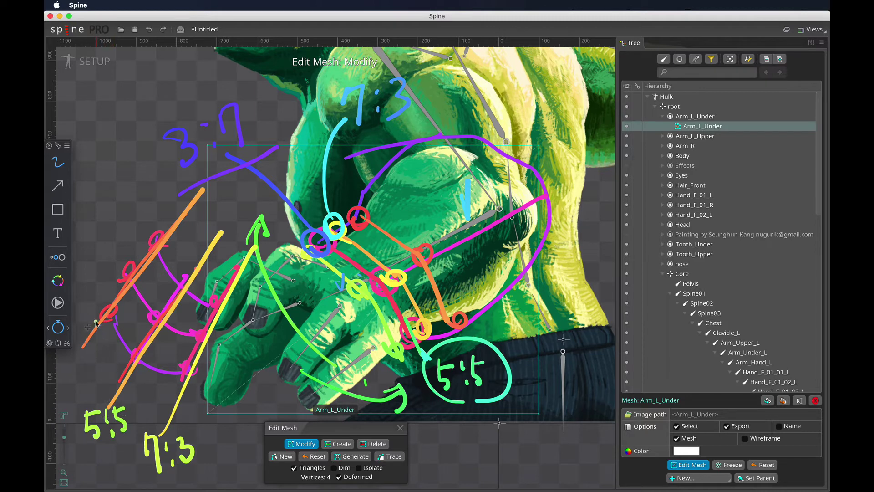
{"action": "left_click_drag", "start_coordinate": [81, 334], "coordinate": [85, 360]}
{"action": "mouse_move", "coordinate": [109, 331]}
{"action": "left_mouse_down"}
{"action": "mouse_move", "coordinate": [117, 329]}
{"action": "mouse_move", "coordinate": [115, 349]}
{"action": "left_mouse_up"}
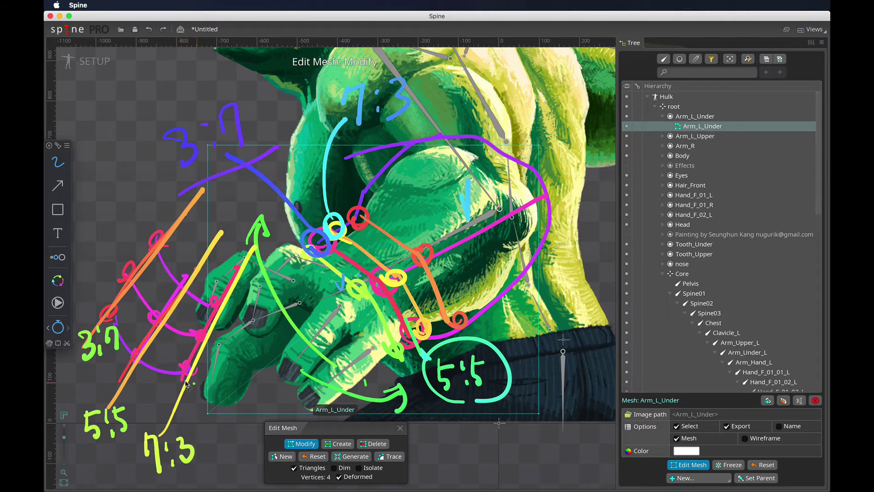
Step: Circle the points on the grid's lines in green, going back and forth along the outer curves
{"action": "left_click_drag", "start_coordinate": [188, 385], "coordinate": [145, 351]}
{"action": "left_click_drag", "start_coordinate": [113, 319], "coordinate": [114, 318]}
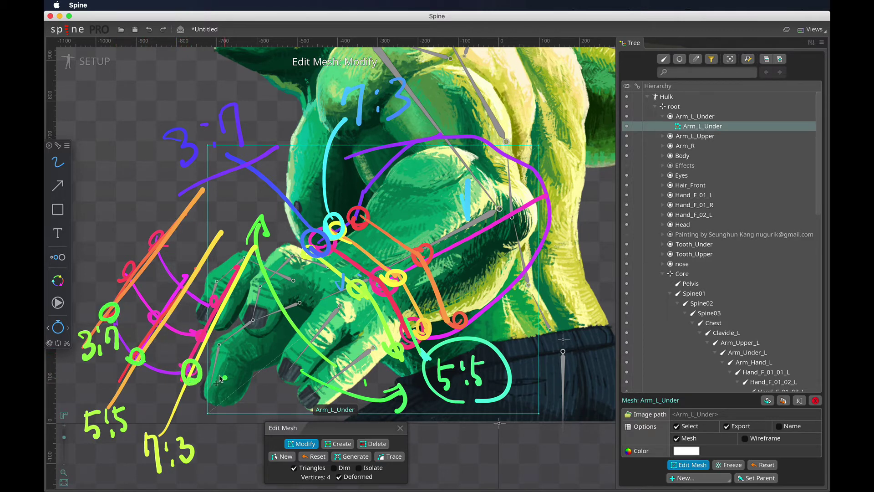
{"action": "mouse_move", "coordinate": [216, 313]}
{"action": "left_mouse_down"}
{"action": "mouse_move", "coordinate": [150, 246]}
{"action": "mouse_move", "coordinate": [165, 252]}
{"action": "left_mouse_up"}
{"action": "mouse_move", "coordinate": [135, 278]}
{"action": "left_mouse_down"}
{"action": "mouse_move", "coordinate": [124, 271]}
{"action": "mouse_move", "coordinate": [136, 280]}
{"action": "left_mouse_up"}
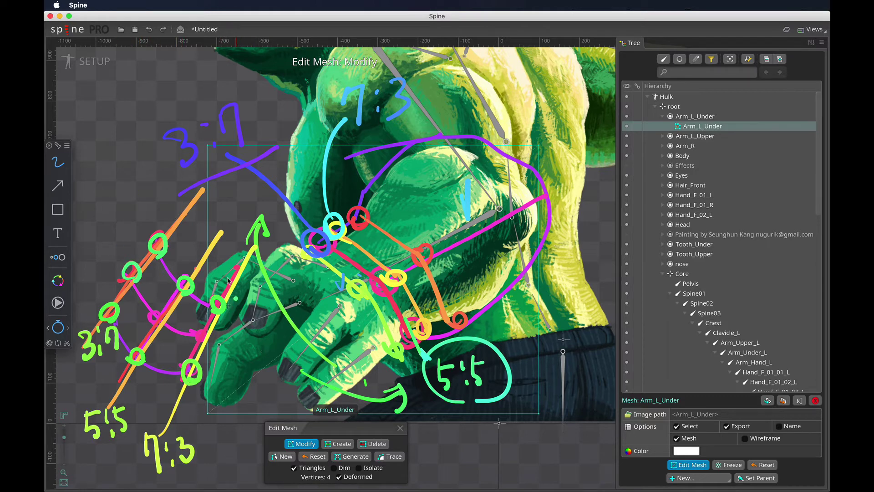
Step: Circle the middle point of the 7:3 line and write the alternative ratios 8:2 and 9:1 beside that line
{"action": "left_click", "coordinate": [234, 358]}
{"action": "left_click", "coordinate": [236, 305]}
{"action": "left_click_drag", "start_coordinate": [243, 303], "coordinate": [244, 318]}
{"action": "left_click_drag", "start_coordinate": [272, 287], "coordinate": [275, 315]}
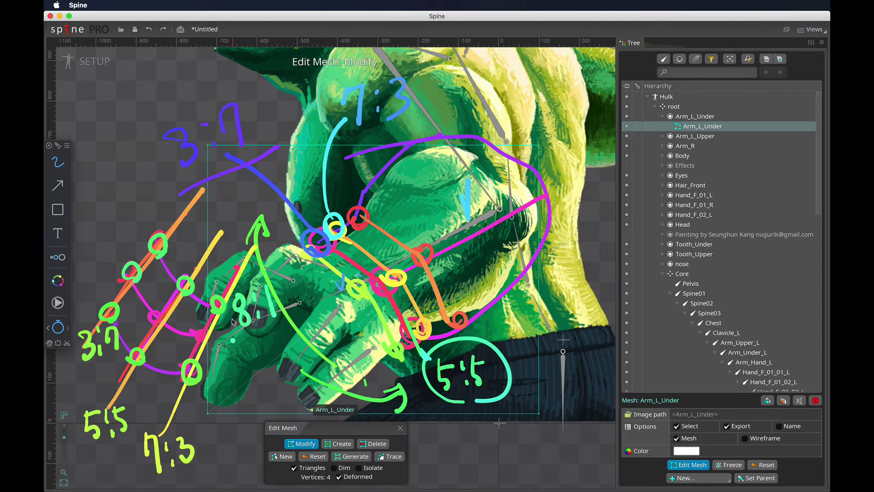
{"action": "mouse_move", "coordinate": [214, 324]}
{"action": "left_mouse_down"}
{"action": "mouse_move", "coordinate": [200, 351]}
{"action": "mouse_move", "coordinate": [217, 324]}
{"action": "mouse_move", "coordinate": [248, 367]}
{"action": "mouse_move", "coordinate": [261, 353]}
{"action": "left_mouse_up"}
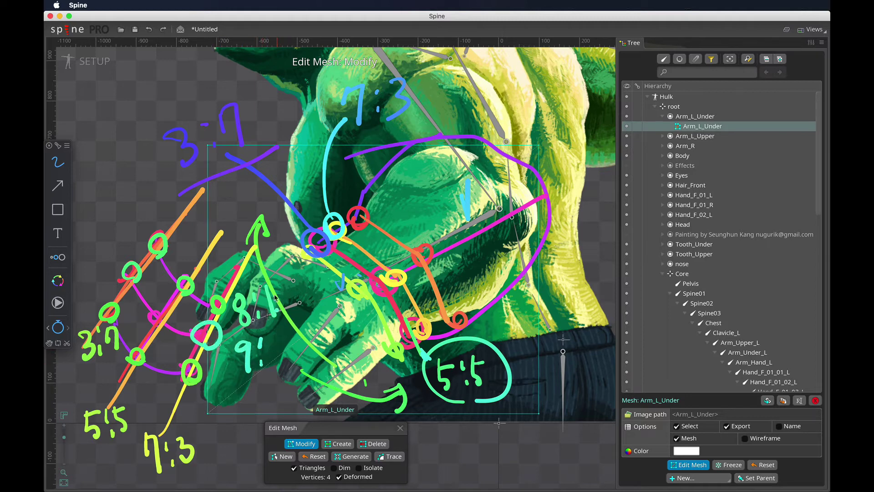
{"action": "mouse_move", "coordinate": [261, 286]}
{"action": "left_mouse_down"}
{"action": "mouse_move", "coordinate": [269, 314]}
{"action": "mouse_move", "coordinate": [283, 315]}
{"action": "mouse_move", "coordinate": [277, 364]}
{"action": "left_mouse_up"}
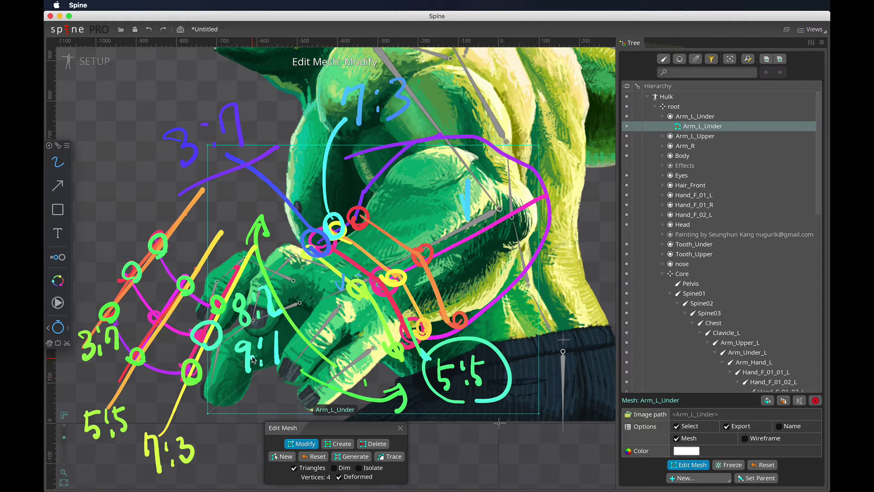
Step: Circle the leading numbers 8, 9 and 7 of the ratios, and draw strokes from the 9:1 note to the hand-side wrist line's lower point
{"action": "mouse_move", "coordinate": [263, 386]}
{"action": "left_mouse_down"}
{"action": "mouse_move", "coordinate": [319, 405]}
{"action": "mouse_move", "coordinate": [280, 385]}
{"action": "mouse_move", "coordinate": [304, 399]}
{"action": "left_mouse_up"}
{"action": "left_click_drag", "start_coordinate": [249, 380], "coordinate": [248, 324]}
{"action": "left_click_drag", "start_coordinate": [143, 470], "coordinate": [157, 469]}
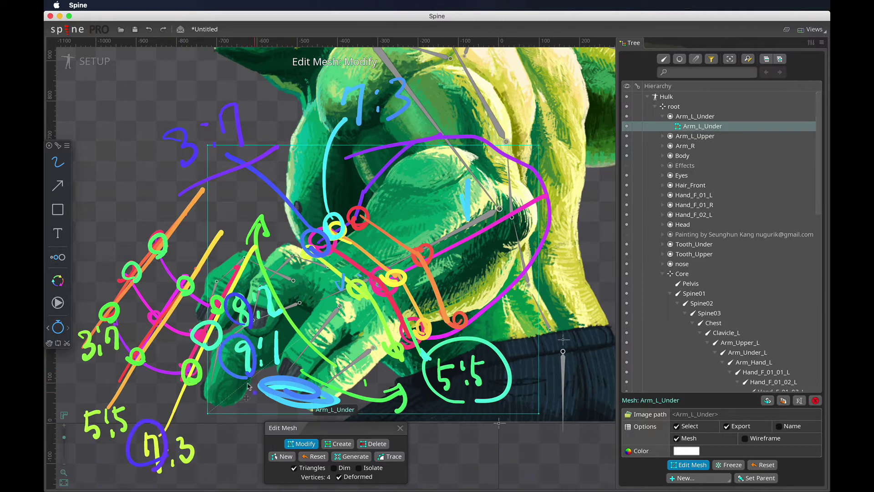
{"action": "mouse_move", "coordinate": [239, 349]}
{"action": "left_mouse_down"}
{"action": "mouse_move", "coordinate": [397, 361]}
{"action": "mouse_move", "coordinate": [367, 371]}
{"action": "left_mouse_up"}
{"action": "mouse_move", "coordinate": [394, 351]}
{"action": "left_mouse_down"}
{"action": "mouse_move", "coordinate": [298, 362]}
{"action": "mouse_move", "coordinate": [354, 368]}
{"action": "mouse_move", "coordinate": [373, 338]}
{"action": "left_mouse_up"}
{"action": "left_click_drag", "start_coordinate": [367, 338], "coordinate": [367, 365]}
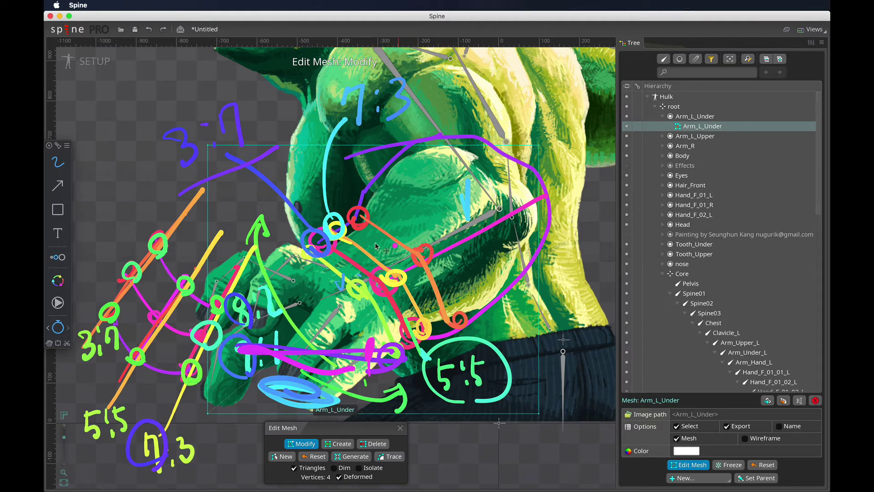
Step: Clear all drawn annotations and start a new, empty mesh for Arm_L_Under
{"action": "key", "text": "Escape"}
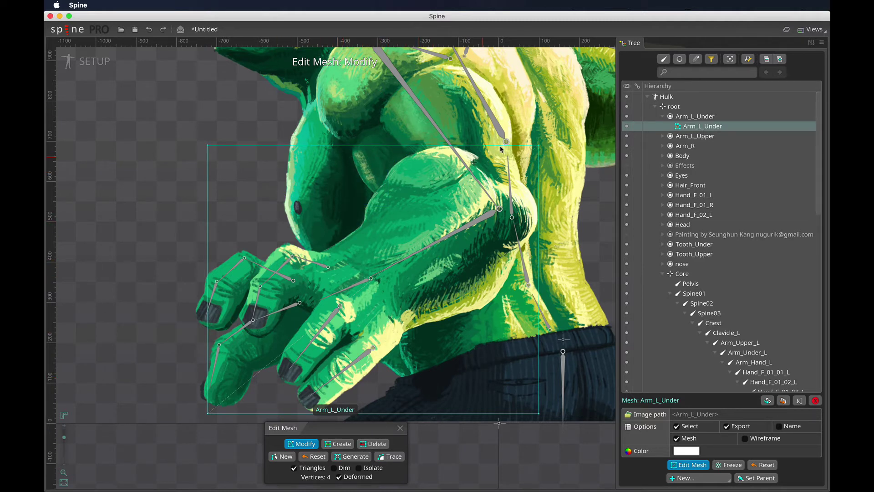
{"action": "scroll", "coordinate": [501, 132], "scroll_direction": "up", "scroll_amount": 1}
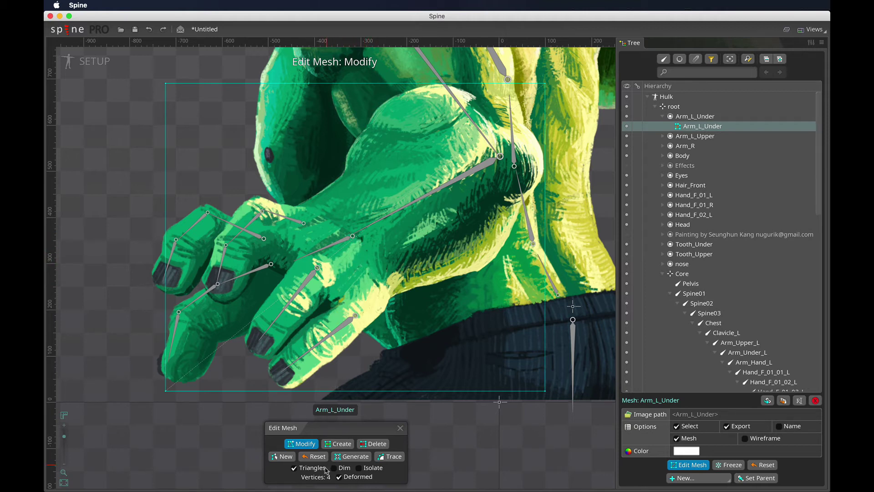
{"action": "left_click", "coordinate": [286, 456]}
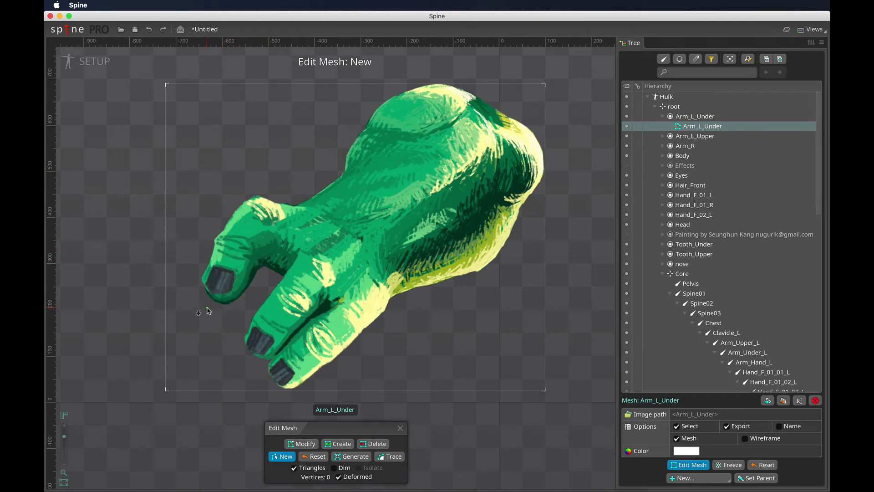
Step: Outline the mesh with vertices from the uppermost fingertip over the knuckle and wrist to the top of the forearm
{"action": "left_click", "coordinate": [205, 307]}
{"action": "left_click", "coordinate": [189, 273]}
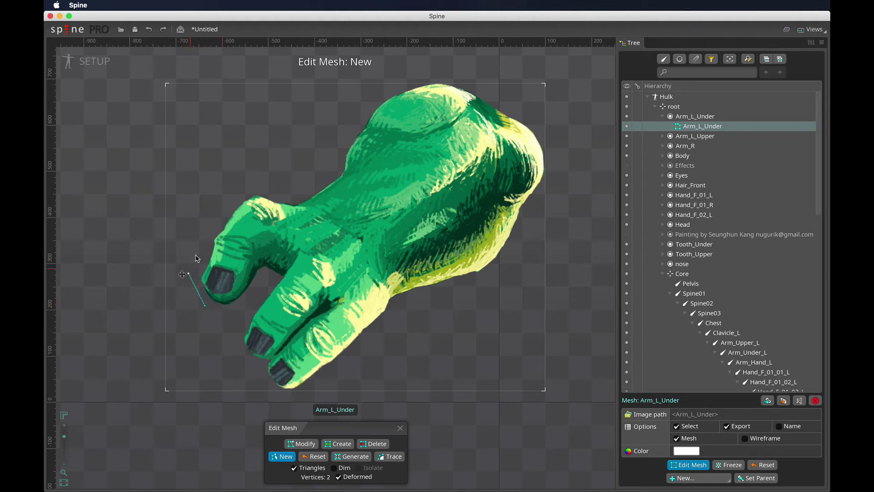
{"action": "left_click", "coordinate": [208, 232]}
{"action": "left_click", "coordinate": [252, 188]}
{"action": "left_click", "coordinate": [286, 197]}
{"action": "left_click", "coordinate": [305, 193]}
{"action": "left_click", "coordinate": [338, 165]}
{"action": "left_click", "coordinate": [364, 120]}
{"action": "left_click", "coordinate": [381, 83]}
{"action": "left_click", "coordinate": [455, 82]}
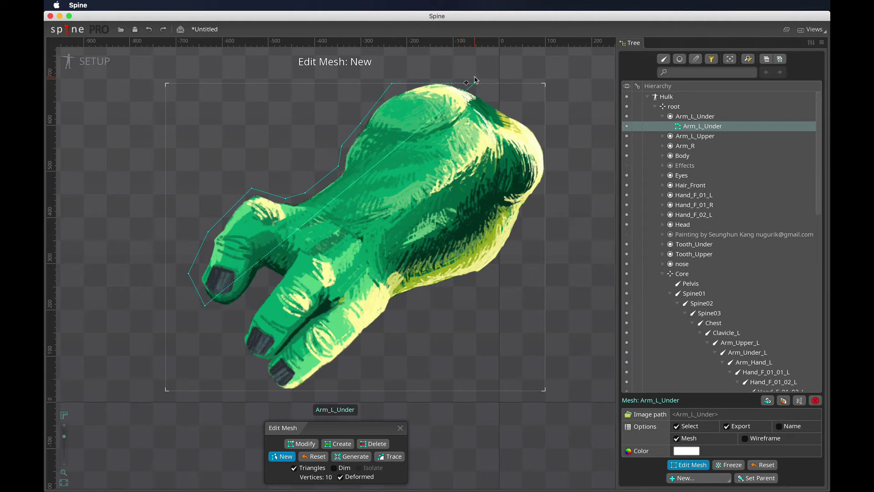
Step: Continue the mesh outline around the elbow and down to the forearm's underside
{"action": "left_click", "coordinate": [481, 91]}
{"action": "left_click", "coordinate": [498, 110]}
{"action": "left_click", "coordinate": [504, 105]}
{"action": "left_click", "coordinate": [545, 130]}
{"action": "left_click", "coordinate": [545, 189]}
{"action": "left_click", "coordinate": [526, 211]}
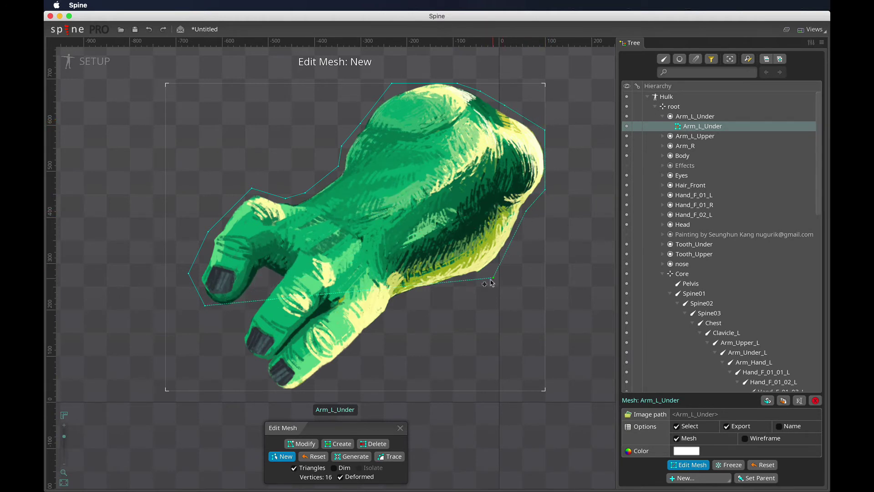
{"action": "left_click", "coordinate": [487, 276]}
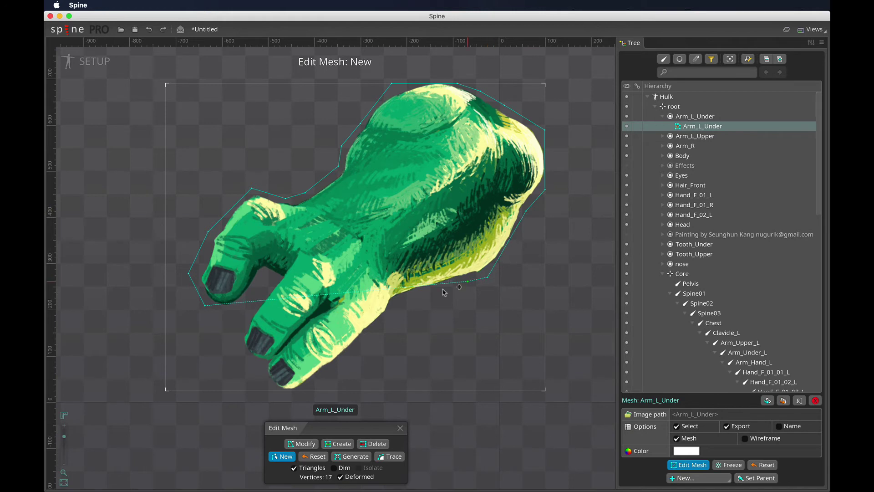
Step: Continue the outline from the wrist's underside along the lowest finger and around its tip
{"action": "left_click", "coordinate": [395, 298]}
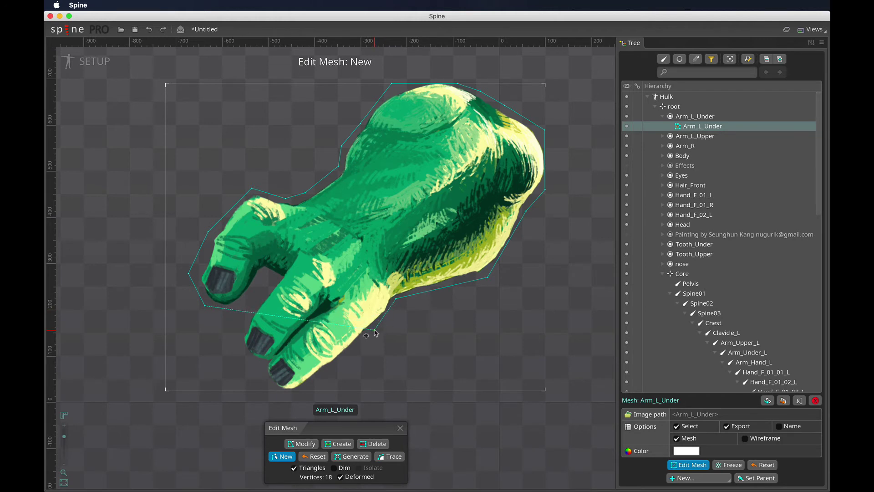
{"action": "left_click", "coordinate": [373, 330]}
{"action": "left_click", "coordinate": [296, 390]}
{"action": "left_click", "coordinate": [281, 391]}
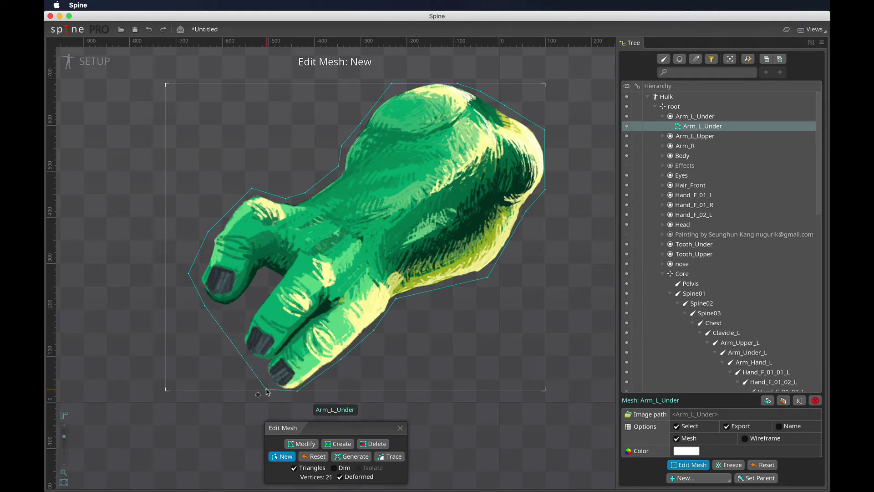
{"action": "left_click", "coordinate": [266, 390]}
{"action": "left_click", "coordinate": [264, 363]}
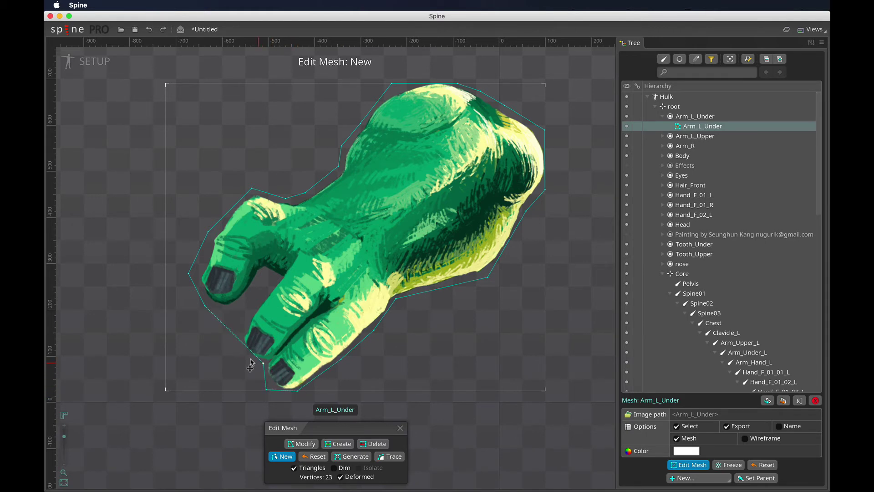
Step: Outline the middle finger and the gap beside the uppermost finger, and close the mesh hull at its first vertex
{"action": "left_click", "coordinate": [249, 359]}
{"action": "left_click", "coordinate": [237, 333]}
{"action": "left_click", "coordinate": [269, 275]}
{"action": "left_click", "coordinate": [266, 269]}
{"action": "scroll", "coordinate": [267, 269], "scroll_direction": "up", "scroll_amount": 3}
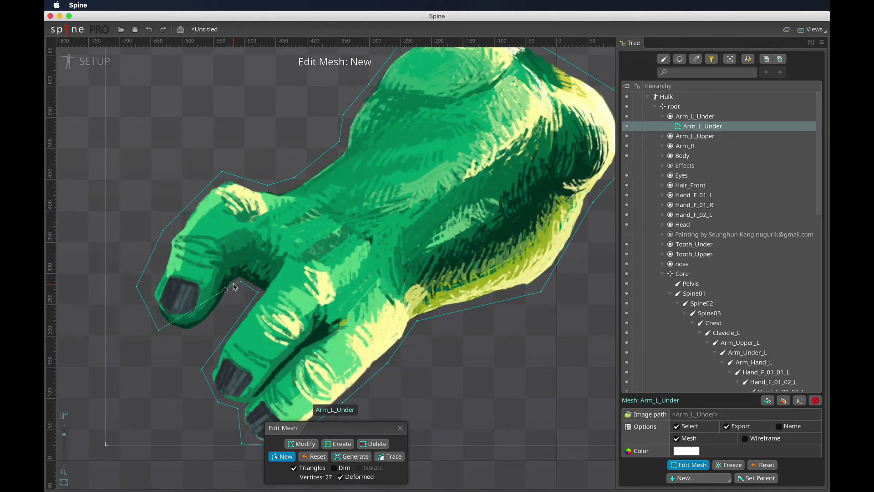
{"action": "scroll", "coordinate": [233, 281], "scroll_direction": "up", "scroll_amount": 4}
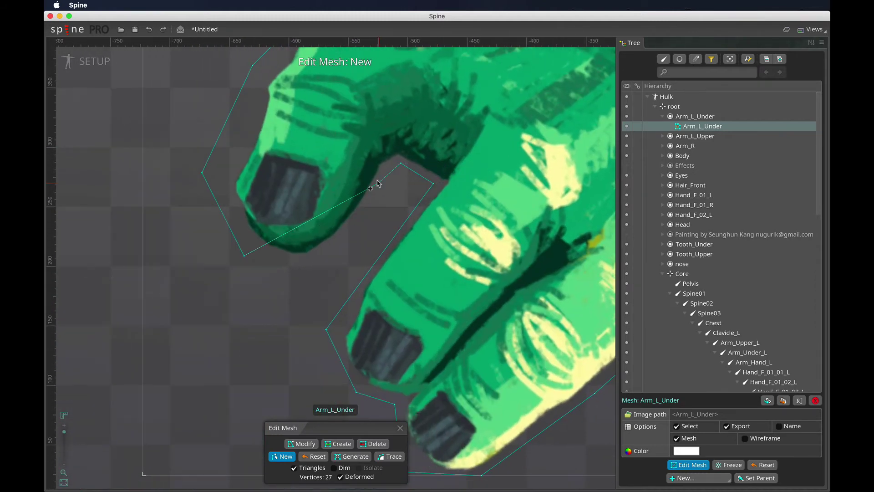
{"action": "left_click", "coordinate": [384, 172]}
{"action": "left_click", "coordinate": [329, 260]}
{"action": "left_click", "coordinate": [244, 257]}
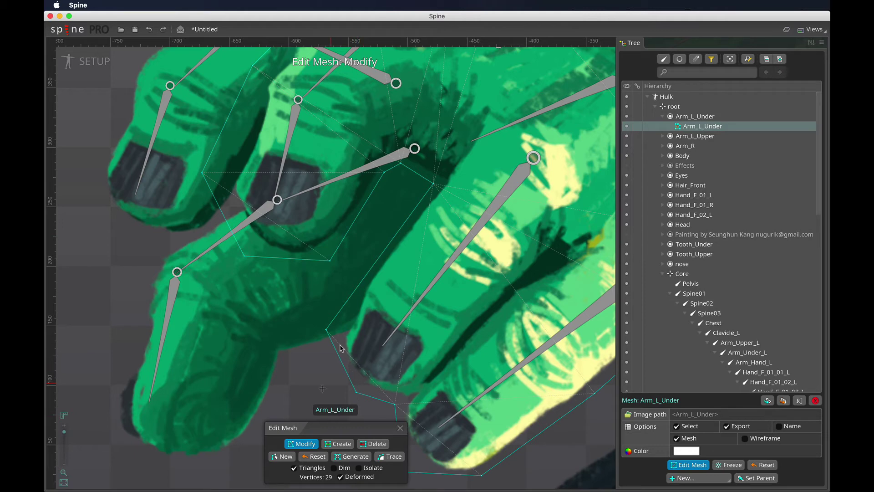
Step: Turn off the Deformed display so that only the Arm_L_Under image and its mesh are shown
{"action": "scroll", "coordinate": [432, 251], "scroll_direction": "down", "scroll_amount": 10}
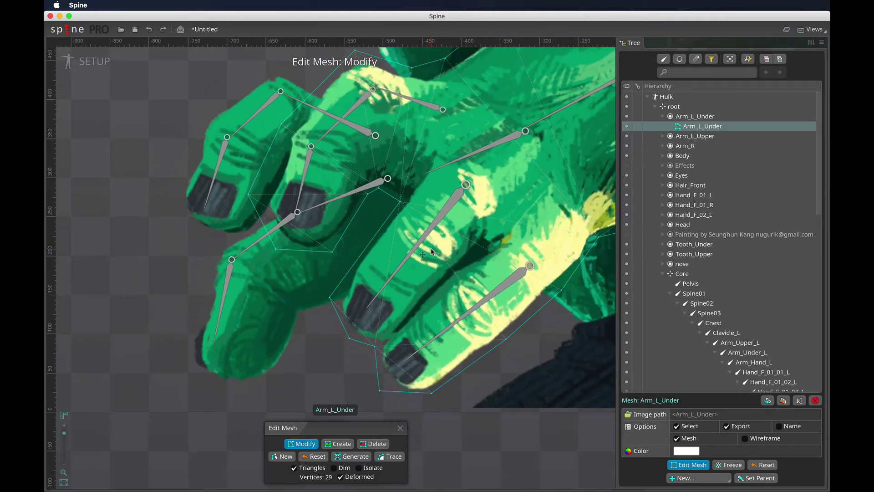
{"action": "left_click_drag", "start_coordinate": [432, 252], "coordinate": [382, 275]}
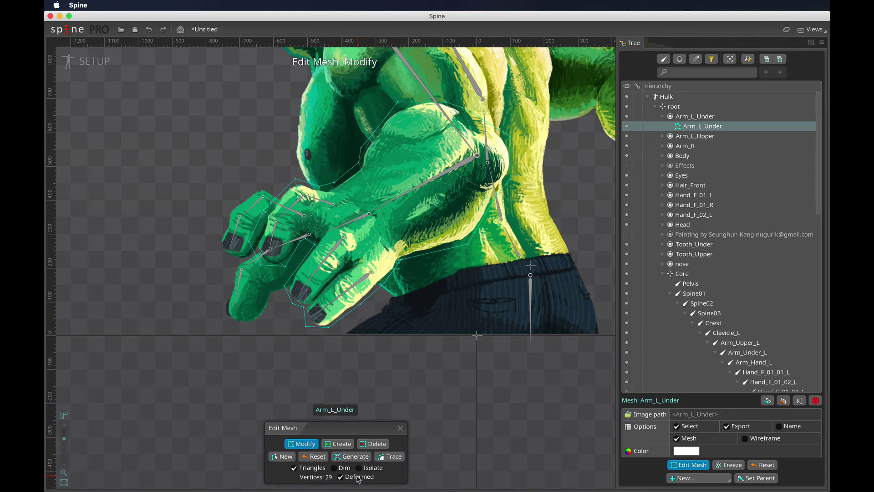
{"action": "left_click", "coordinate": [341, 477]}
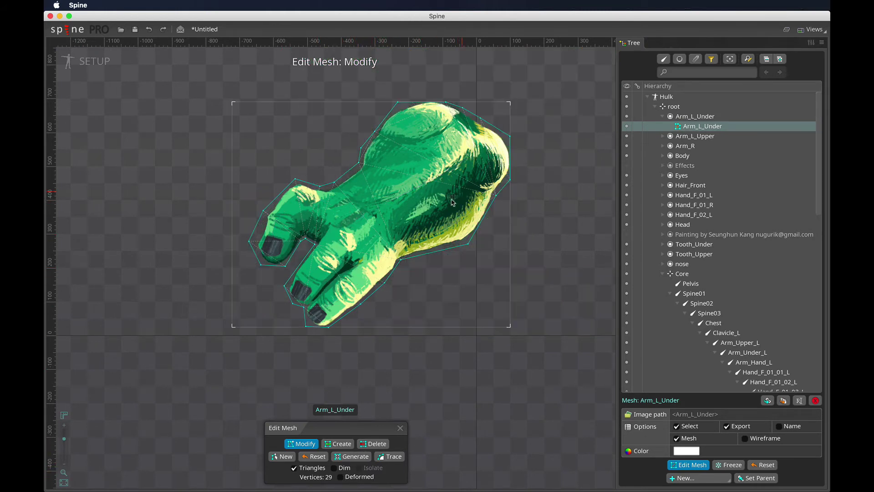
{"action": "scroll", "coordinate": [531, 254], "scroll_direction": "up", "scroll_amount": 5}
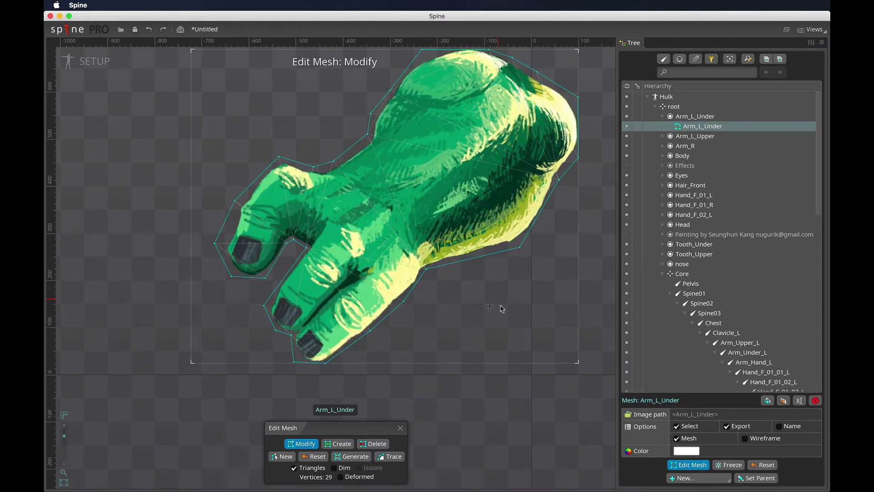
{"action": "left_click_drag", "start_coordinate": [518, 332], "coordinate": [495, 357]}
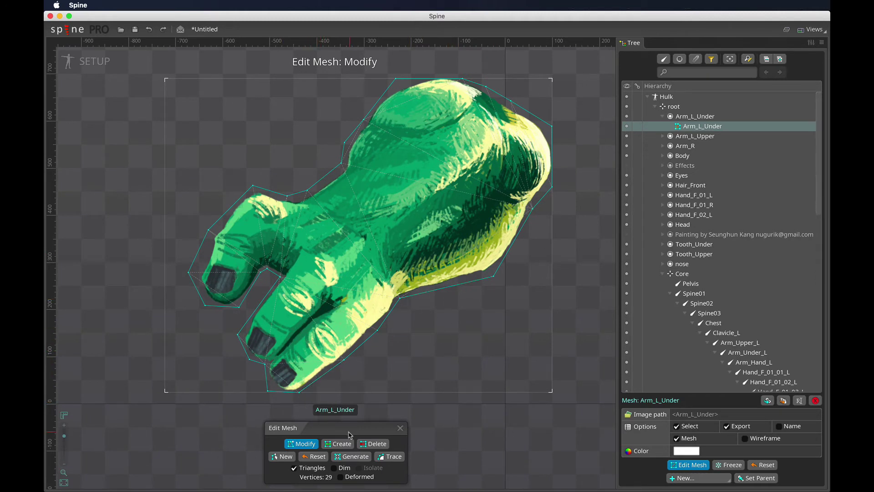
Step: Fit the hull more closely by repositioning its vertices around the uppermost finger and along the wrist's upper edge
{"action": "left_click", "coordinate": [344, 447]}
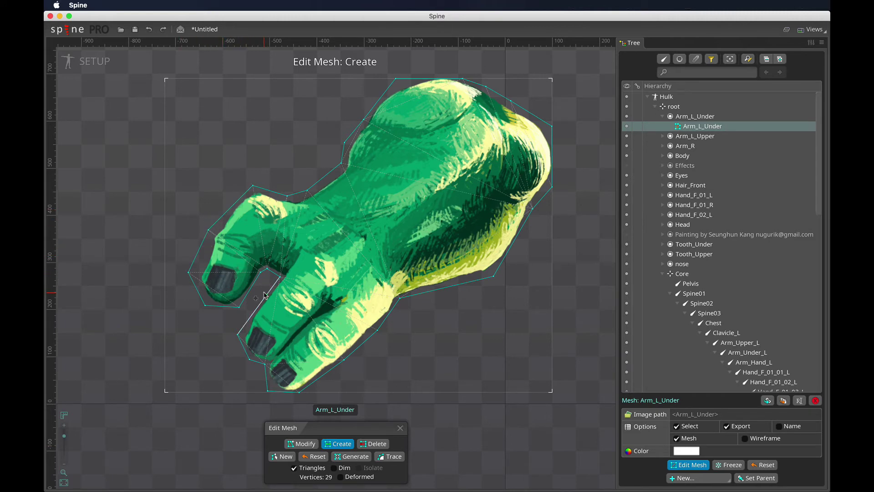
{"action": "scroll", "coordinate": [264, 295], "scroll_direction": "up", "scroll_amount": 5}
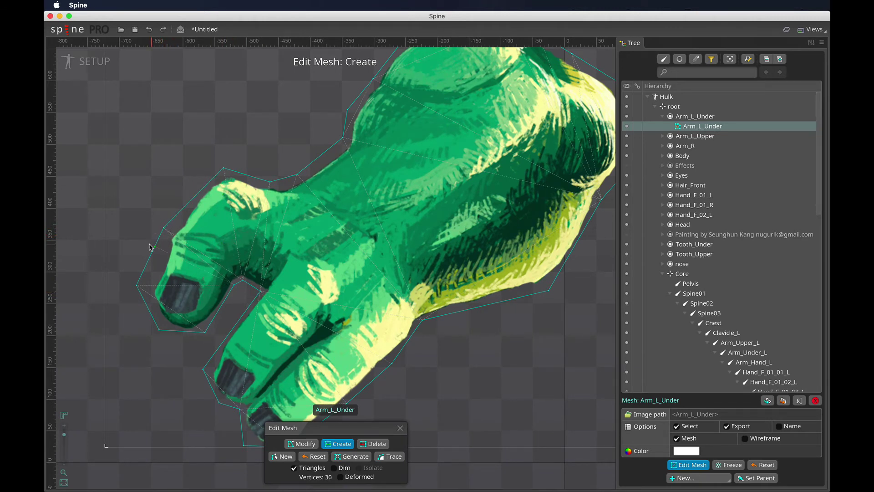
{"action": "left_click", "coordinate": [300, 443]}
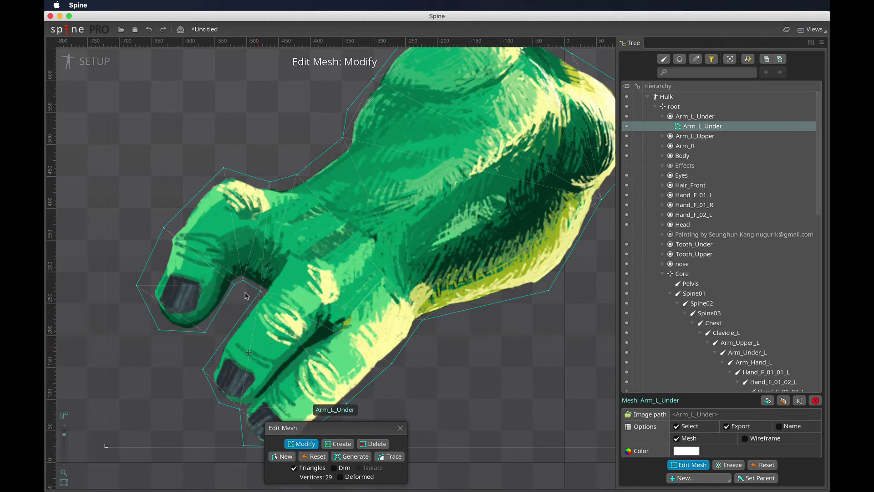
{"action": "left_click", "coordinate": [165, 228]}
{"action": "left_click_drag", "start_coordinate": [165, 235], "coordinate": [150, 291]}
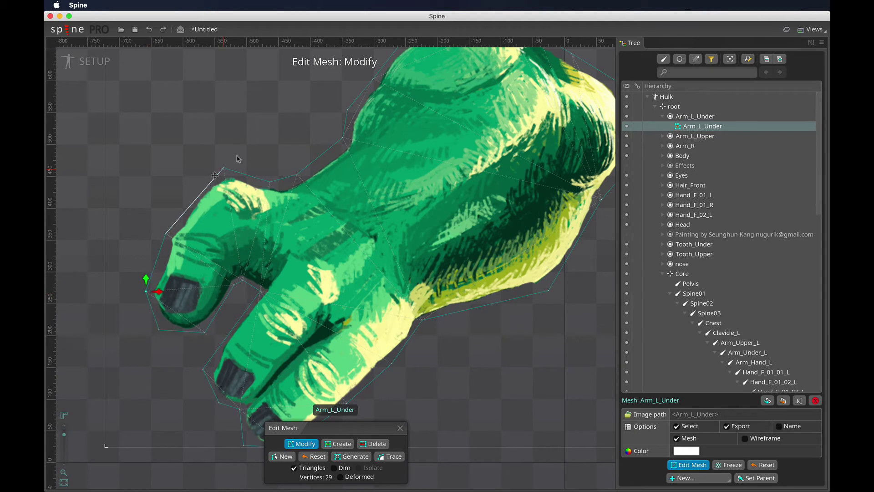
{"action": "left_click_drag", "start_coordinate": [224, 169], "coordinate": [221, 172]}
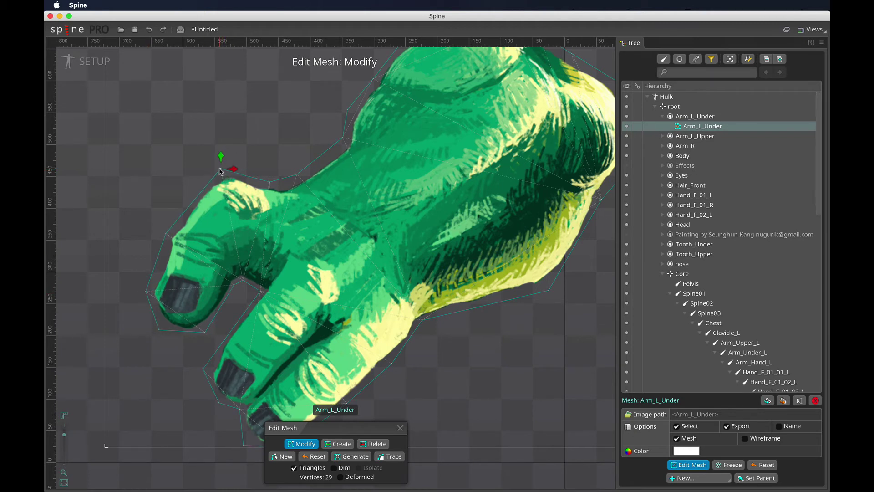
{"action": "left_click", "coordinate": [269, 182]}
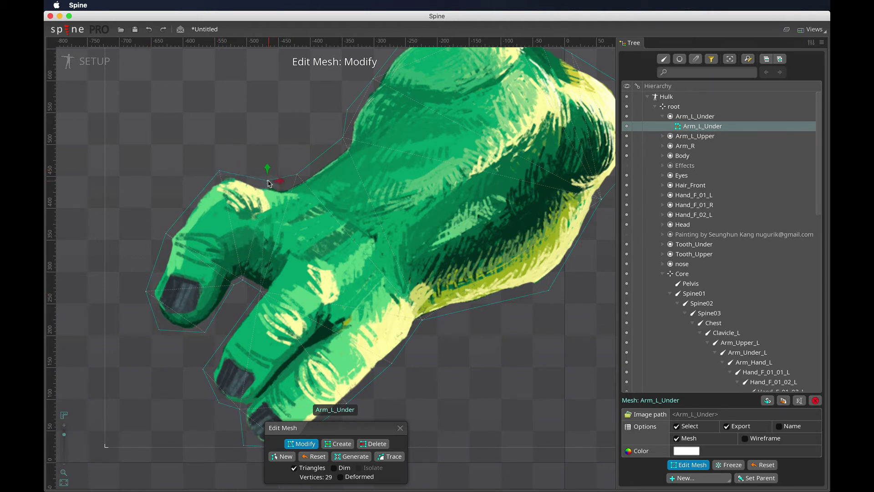
{"action": "left_click", "coordinate": [296, 175]}
{"action": "left_click_drag", "start_coordinate": [344, 137], "coordinate": [345, 142]}
{"action": "scroll", "coordinate": [365, 308], "scroll_direction": "down", "scroll_amount": 5}
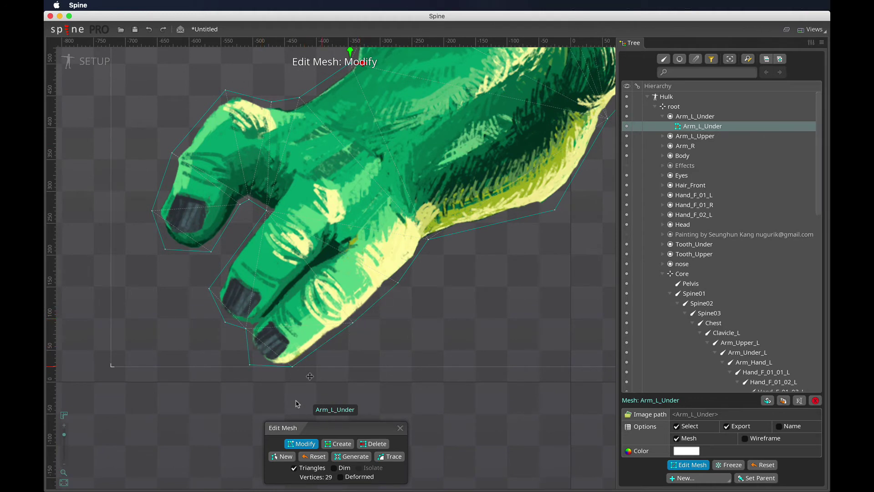
{"action": "left_click", "coordinate": [344, 444]}
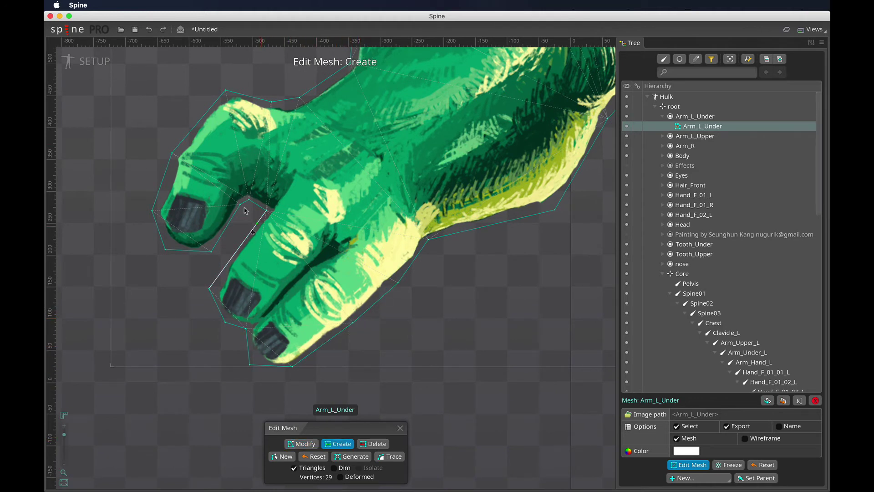
{"action": "left_click_drag", "start_coordinate": [226, 212], "coordinate": [248, 262]}
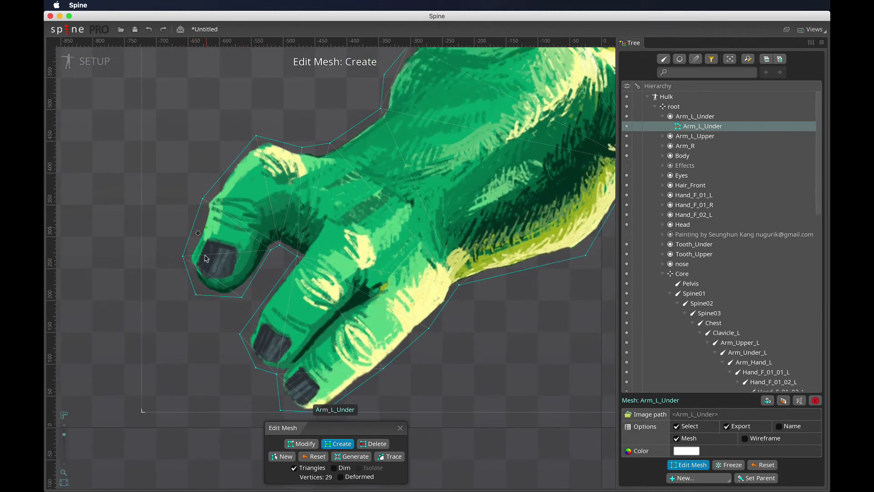
{"action": "left_click", "coordinate": [196, 296]}
{"action": "key", "text": "super+z"}
{"action": "left_click", "coordinate": [231, 266]}
{"action": "key", "text": "ctrl+z"}
Step: Create an inner edge from the uppermost finger's tip to its outer joint and add vertices around that joint
{"action": "left_click_drag", "start_coordinate": [197, 295], "coordinate": [223, 213]}
{"action": "left_click", "coordinate": [199, 207]}
{"action": "left_click", "coordinate": [225, 213]}
Step: Add hull vertices along the uppermost finger's underside and shape them around the gap beside the middle finger
{"action": "scroll", "coordinate": [268, 240], "scroll_direction": "up", "scroll_amount": 5}
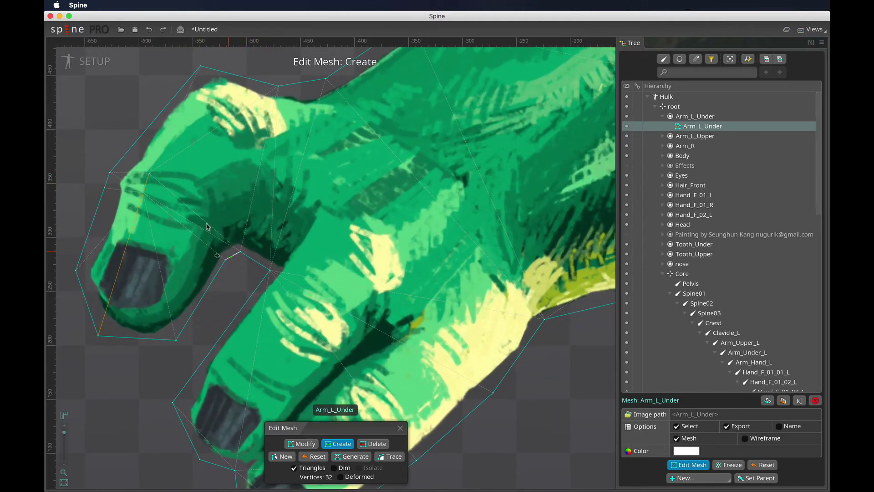
{"action": "left_click", "coordinate": [219, 269]}
{"action": "left_click", "coordinate": [302, 443]}
{"action": "left_click_drag", "start_coordinate": [225, 262], "coordinate": [250, 255]}
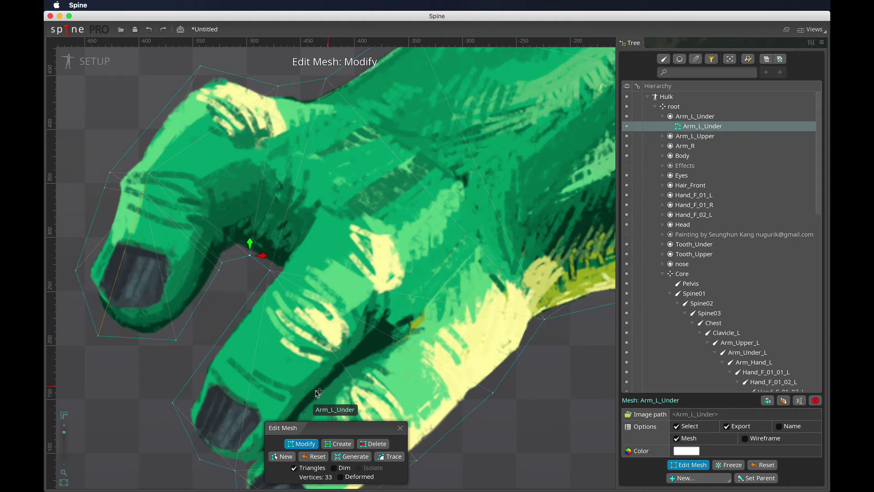
{"action": "key", "text": "super+z"}
{"action": "left_click", "coordinate": [345, 440]}
{"action": "left_click", "coordinate": [233, 261]}
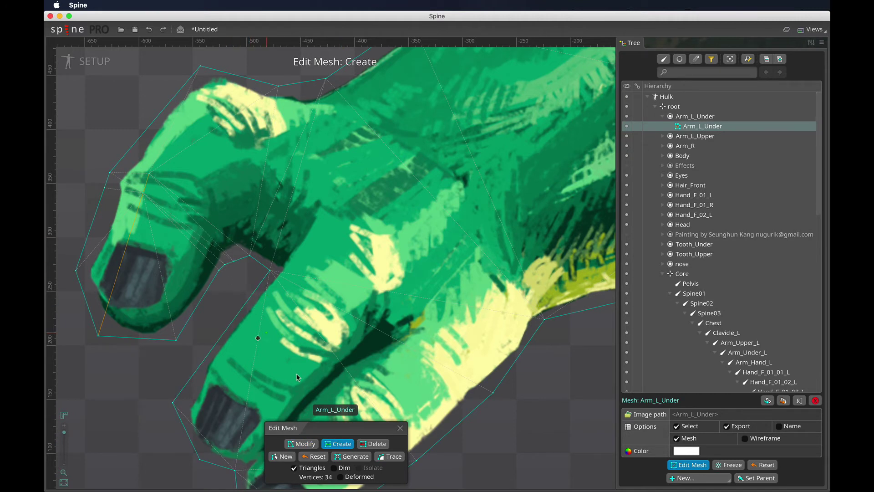
{"action": "left_click", "coordinate": [311, 445]}
{"action": "left_click_drag", "start_coordinate": [234, 261], "coordinate": [231, 255]}
{"action": "left_click", "coordinate": [249, 254]}
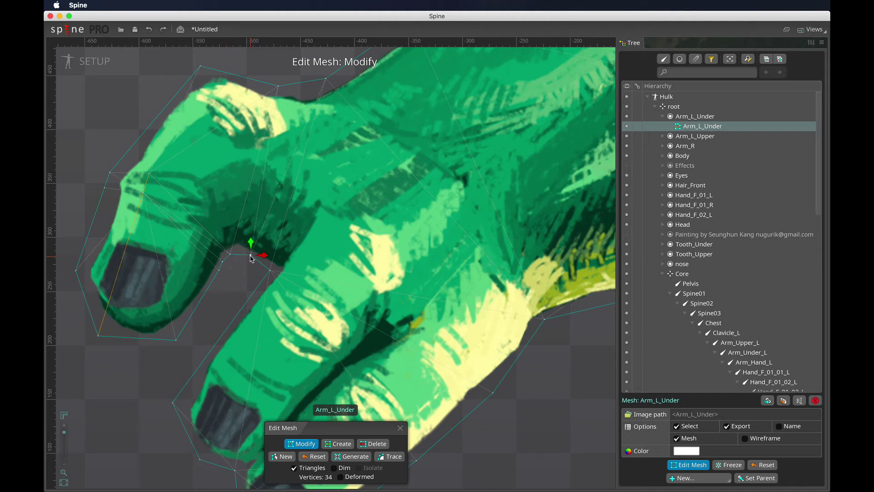
{"action": "left_click", "coordinate": [230, 254]}
Step: Add vertices on both sides of the uppermost finger's outer joint and adjust the vertices around the joint and fingertip
{"action": "left_click", "coordinate": [338, 443]}
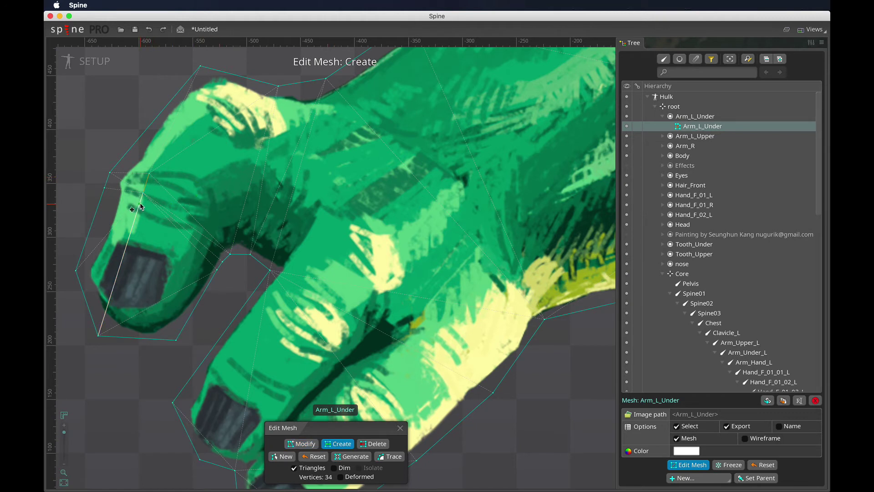
{"action": "left_click", "coordinate": [195, 251]}
{"action": "left_click", "coordinate": [102, 199]}
{"action": "left_click", "coordinate": [303, 442]}
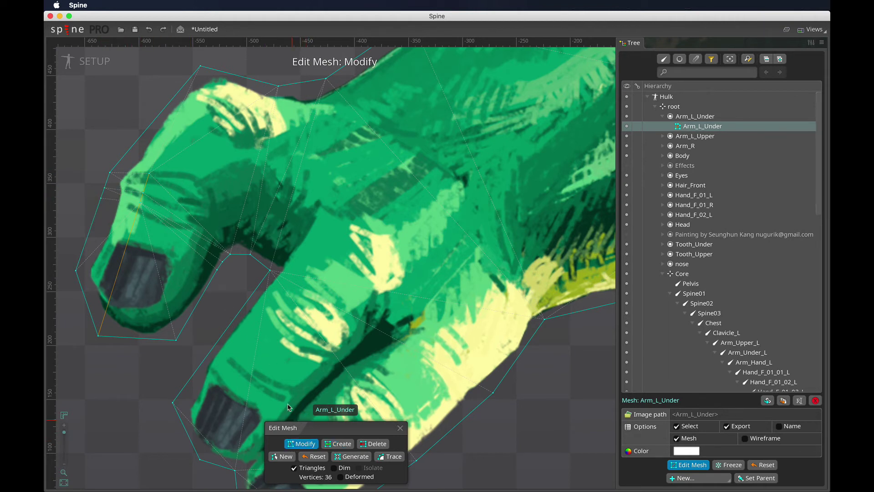
{"action": "left_click_drag", "start_coordinate": [110, 173], "coordinate": [103, 201]}
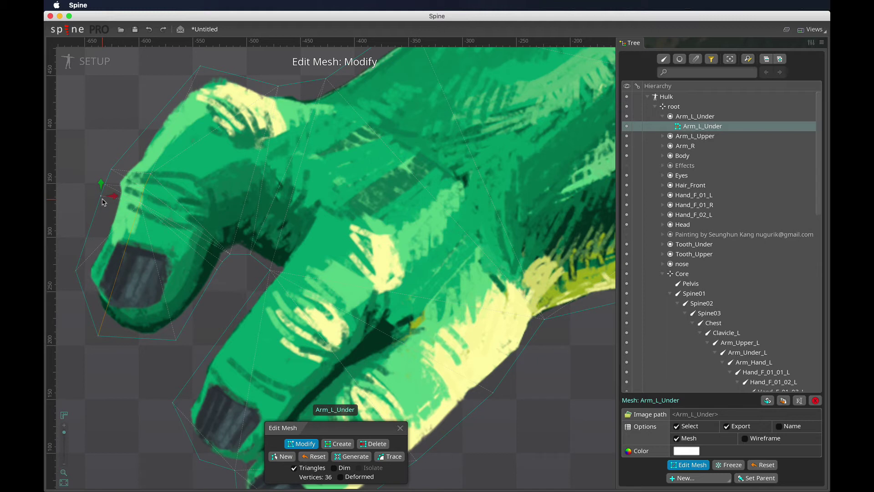
{"action": "left_click", "coordinate": [139, 193]}
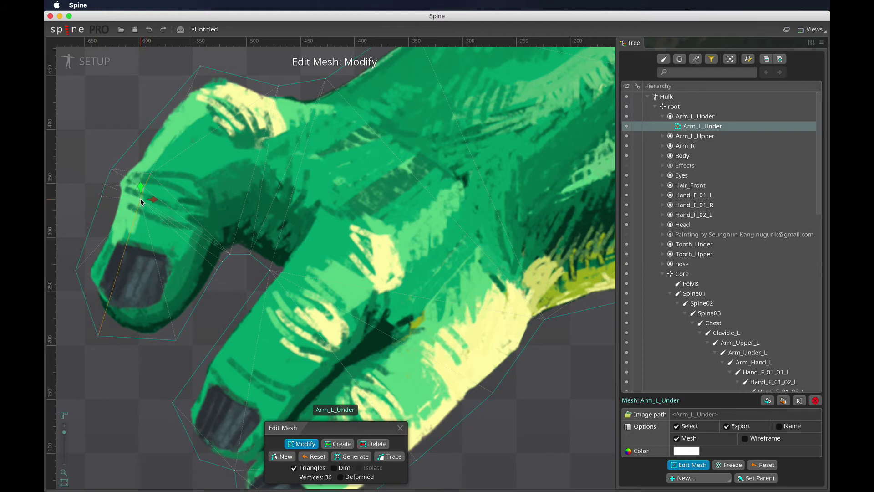
{"action": "left_click", "coordinate": [230, 252]}
{"action": "left_click", "coordinate": [182, 343]}
Step: Extend the inner edge from the uppermost finger's outer joint to its knuckle and add vertices around the knuckle and gap
{"action": "left_click", "coordinate": [343, 444]}
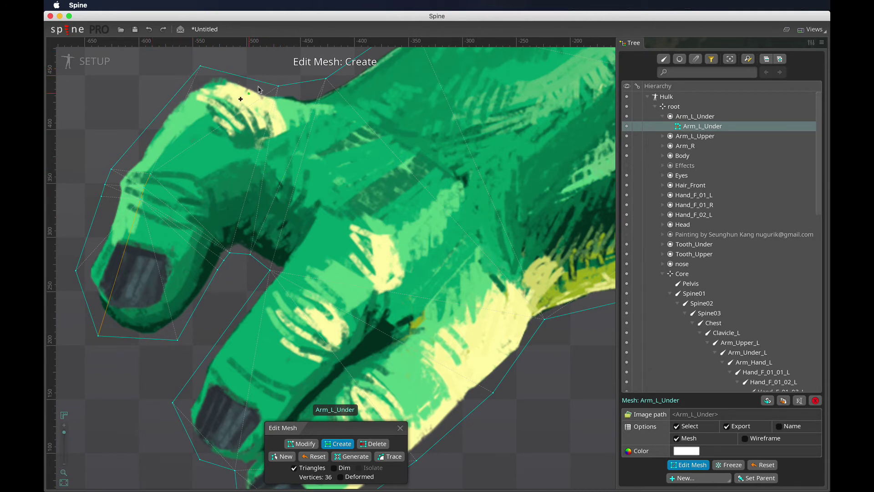
{"action": "left_click", "coordinate": [150, 175]}
{"action": "left_click", "coordinate": [243, 94]}
{"action": "left_click", "coordinate": [240, 254]}
{"action": "left_click", "coordinate": [252, 92]}
{"action": "left_click", "coordinate": [226, 72]}
{"action": "left_click", "coordinate": [192, 74]}
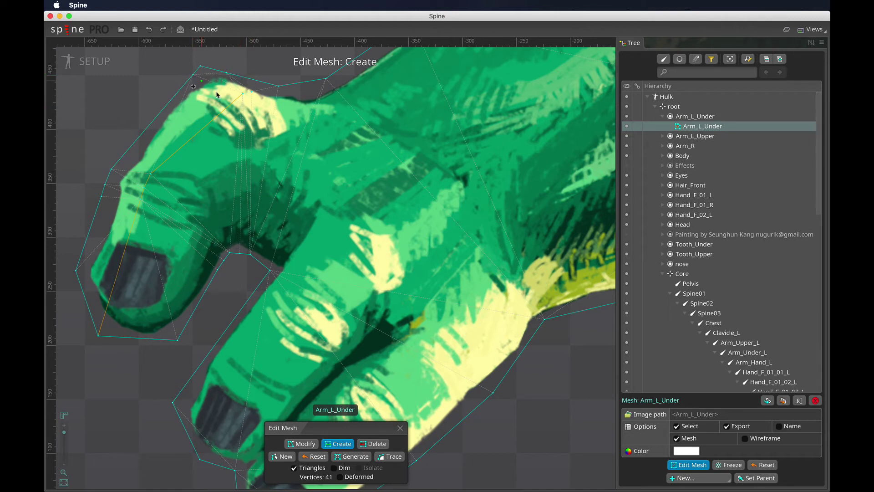
{"action": "left_click", "coordinate": [235, 104]}
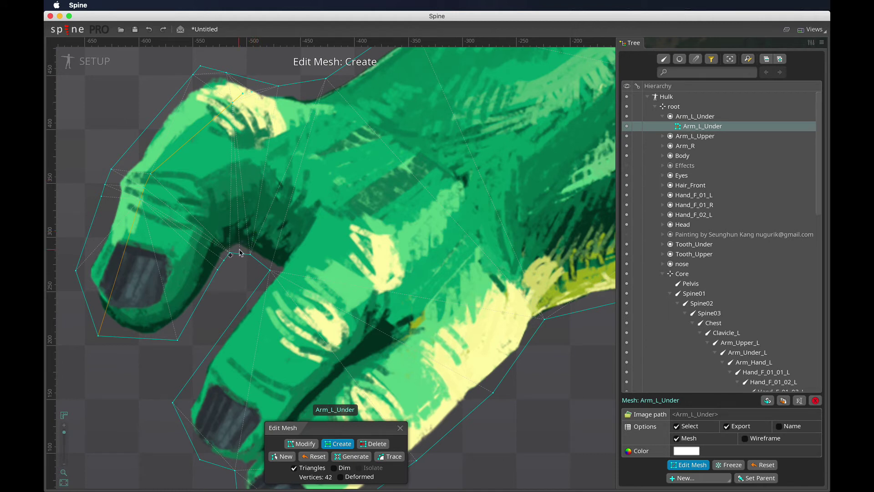
Step: Connect the vertices around the uppermost finger's knuckle to the gap vertices below with mesh edges
{"action": "left_click_drag", "start_coordinate": [240, 254], "coordinate": [245, 97]}
{"action": "left_click_drag", "start_coordinate": [227, 73], "coordinate": [245, 93]}
{"action": "left_click_drag", "start_coordinate": [200, 67], "coordinate": [251, 254]}
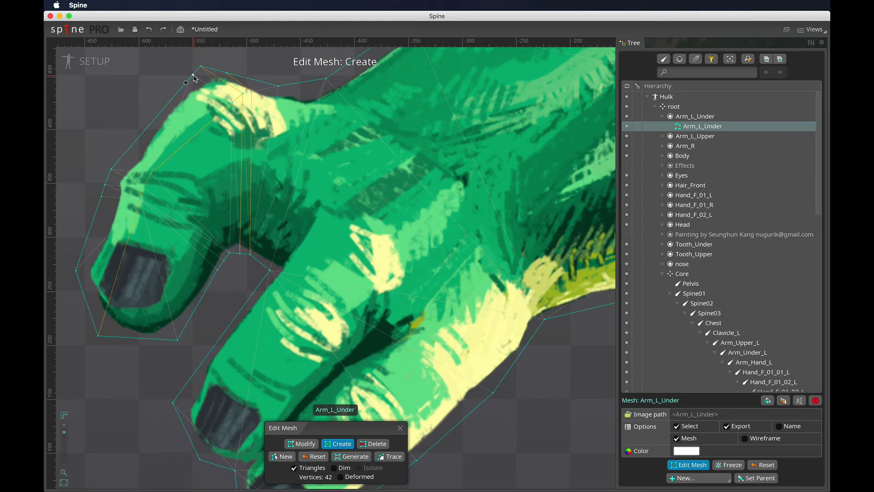
{"action": "mouse_move", "coordinate": [232, 102]}
{"action": "left_mouse_down"}
{"action": "mouse_move", "coordinate": [240, 251]}
{"action": "mouse_move", "coordinate": [219, 237]}
{"action": "mouse_move", "coordinate": [225, 232]}
{"action": "mouse_move", "coordinate": [235, 254]}
{"action": "mouse_move", "coordinate": [250, 254]}
{"action": "left_mouse_up"}
Step: Add another vertex in the gap below the knuckle, joined to the knuckle by an edge, and adjust the gap vertices' spacing
{"action": "left_click", "coordinate": [304, 444]}
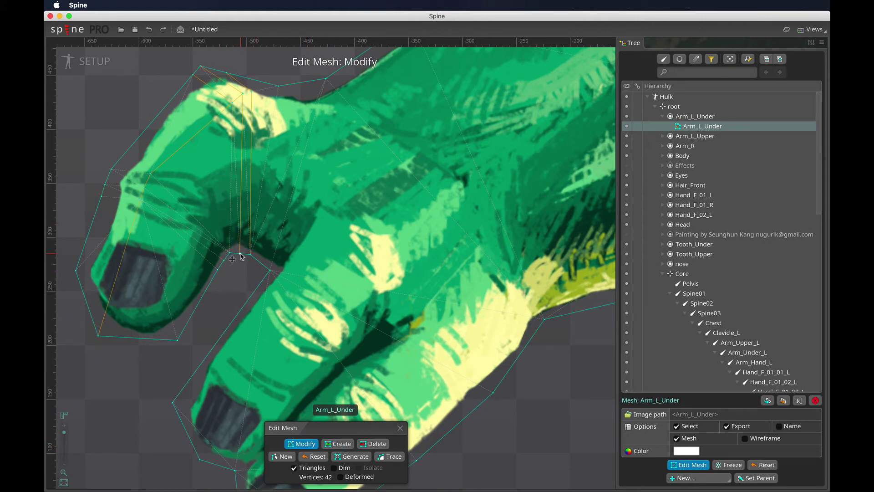
{"action": "scroll", "coordinate": [243, 260], "scroll_direction": "up", "scroll_amount": 3}
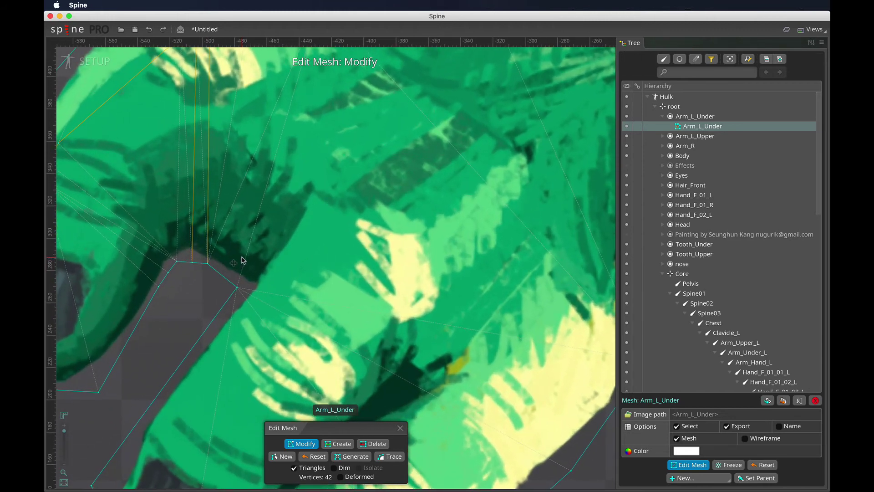
{"action": "left_click", "coordinate": [192, 262]}
{"action": "left_click_drag", "start_coordinate": [193, 262], "coordinate": [213, 264]}
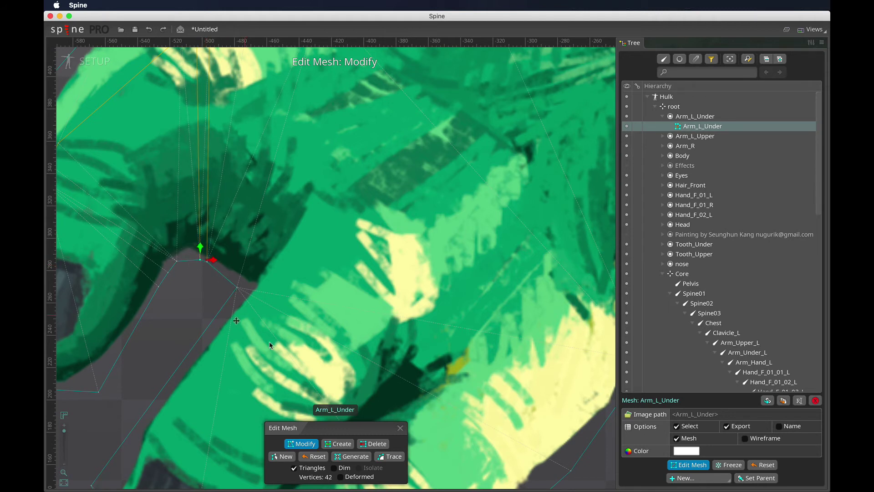
{"action": "left_click", "coordinate": [338, 443]}
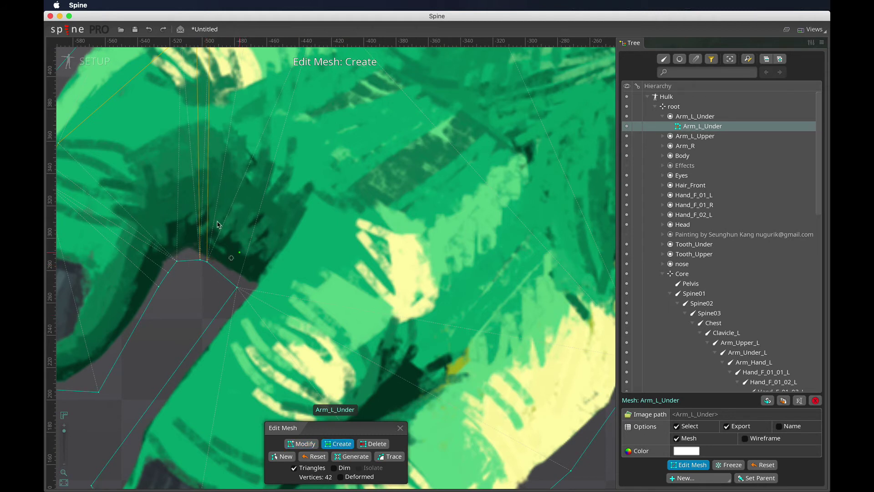
{"action": "left_click", "coordinate": [191, 261]}
{"action": "left_click_drag", "start_coordinate": [212, 312], "coordinate": [276, 394]}
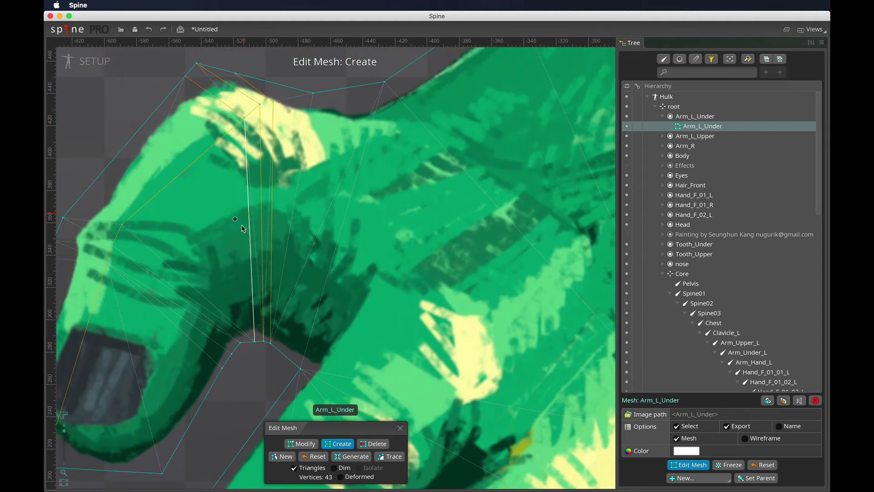
{"action": "left_click", "coordinate": [298, 443]}
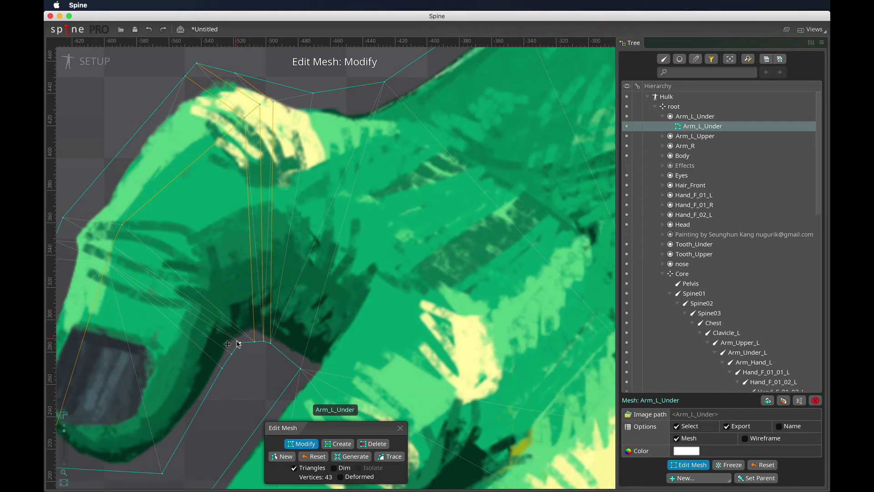
{"action": "left_click", "coordinate": [239, 344]}
{"action": "left_click", "coordinate": [257, 341]}
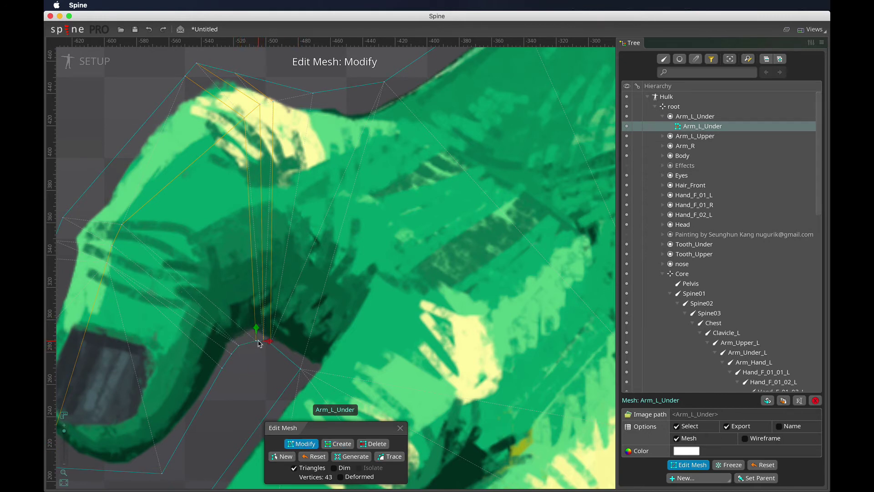
Step: Add vertices to the curve below the knuckle, along the uppermost finger's middle segment and around its nail
{"action": "left_click", "coordinate": [336, 444]}
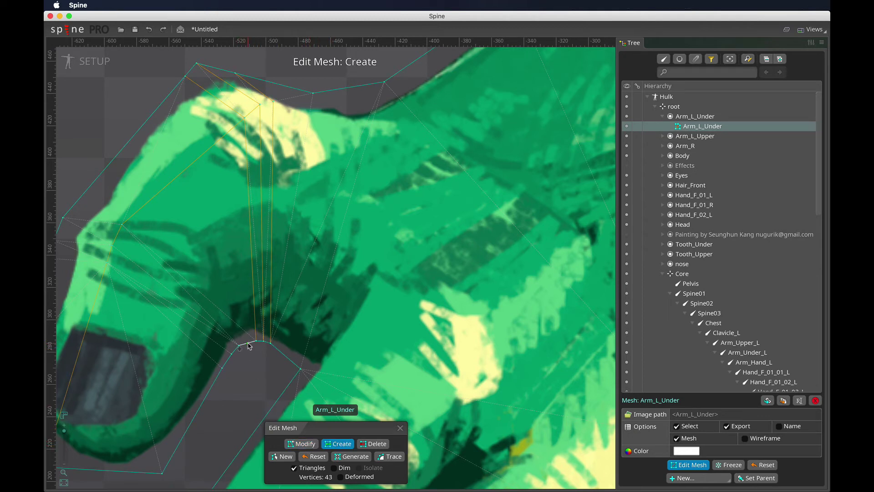
{"action": "left_click", "coordinate": [249, 345]}
{"action": "left_click", "coordinate": [185, 170]}
{"action": "left_click", "coordinate": [129, 142]}
{"action": "left_click_drag", "start_coordinate": [196, 324], "coordinate": [236, 248]}
{"action": "left_click", "coordinate": [163, 248]}
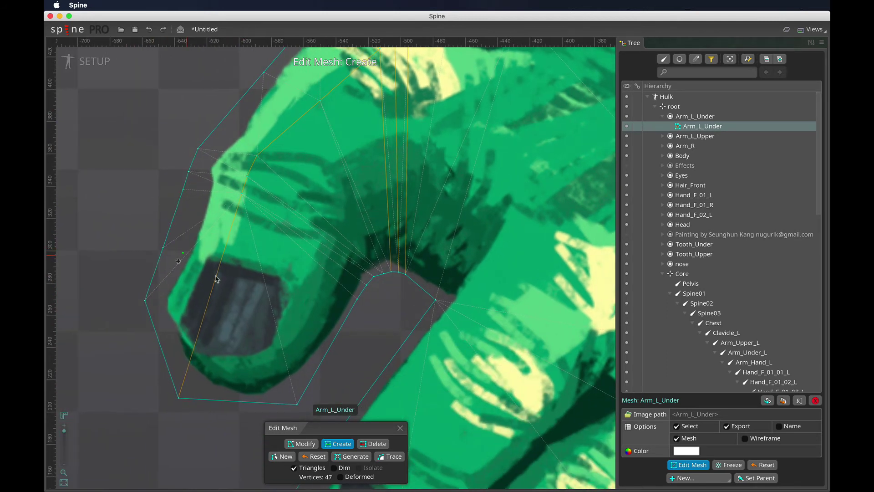
{"action": "left_click", "coordinate": [214, 283]}
{"action": "left_click", "coordinate": [395, 266]}
{"action": "left_click_drag", "start_coordinate": [395, 266], "coordinate": [318, 258]}
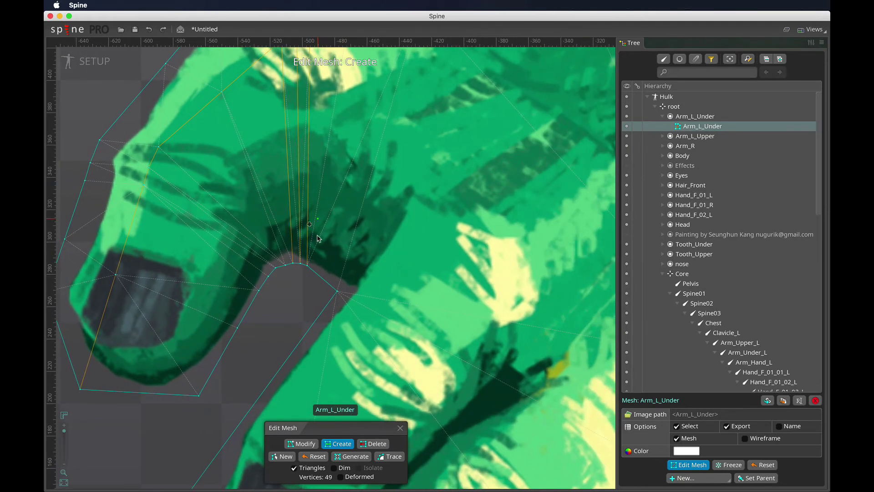
Step: Add vertices across the uppermost finger's base and connect the upper ones to the gap's edge with mesh edges
{"action": "scroll", "coordinate": [318, 258], "scroll_direction": "down", "scroll_amount": 3}
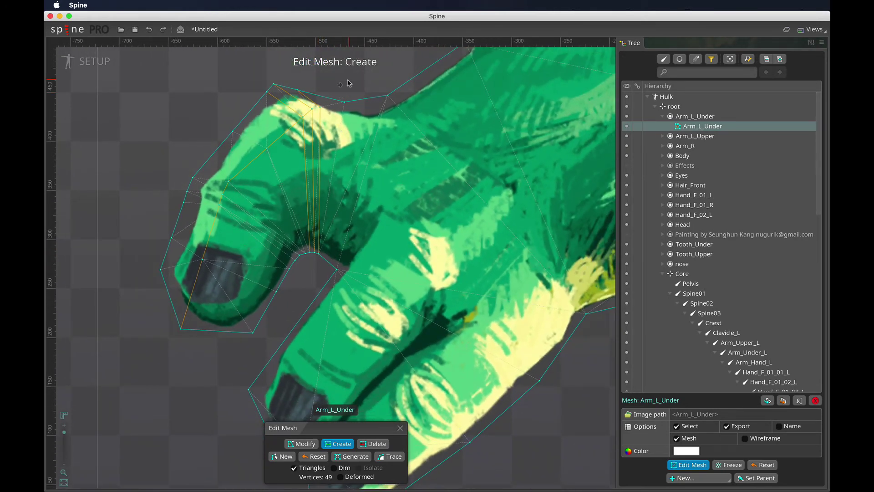
{"action": "left_click", "coordinate": [326, 259]}
{"action": "left_click", "coordinate": [344, 102]}
{"action": "left_click", "coordinate": [357, 100]}
{"action": "left_click", "coordinate": [381, 119]}
{"action": "left_click", "coordinate": [331, 266]}
{"action": "left_click_drag", "start_coordinate": [330, 265], "coordinate": [331, 265]}
{"action": "left_click_drag", "start_coordinate": [333, 99], "coordinate": [355, 128]}
{"action": "left_click_drag", "start_coordinate": [325, 258], "coordinate": [361, 118]}
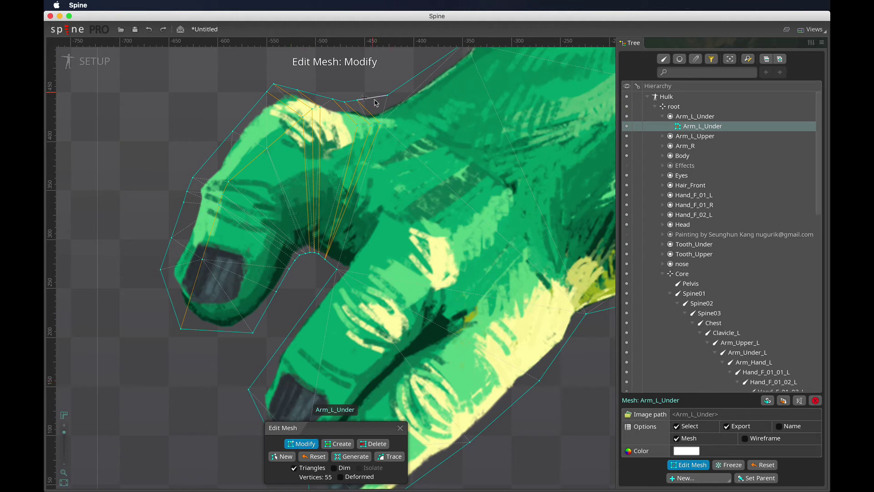
Step: Shift the inner vertex at the uppermost finger's base toward the knuckle and adjust the spacing of the gap vertices below
{"action": "left_click", "coordinate": [371, 126]}
{"action": "left_click_drag", "start_coordinate": [371, 128], "coordinate": [357, 127]}
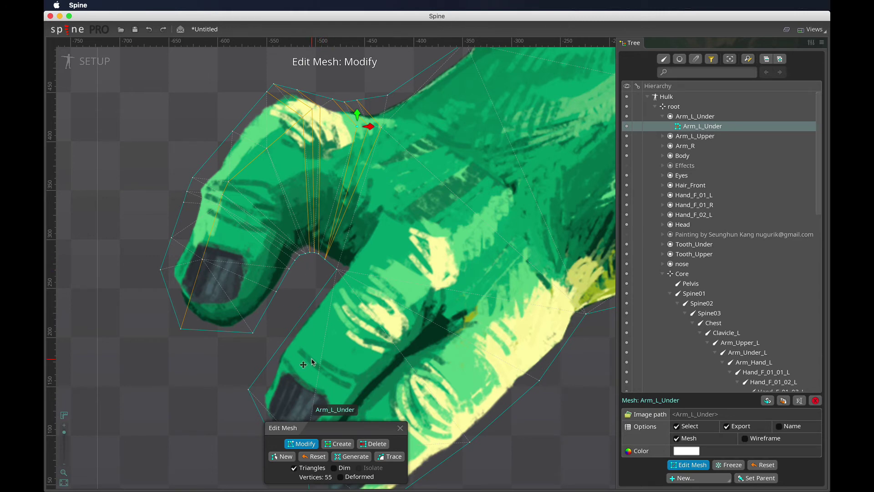
{"action": "scroll", "coordinate": [338, 237], "scroll_direction": "up", "scroll_amount": 7}
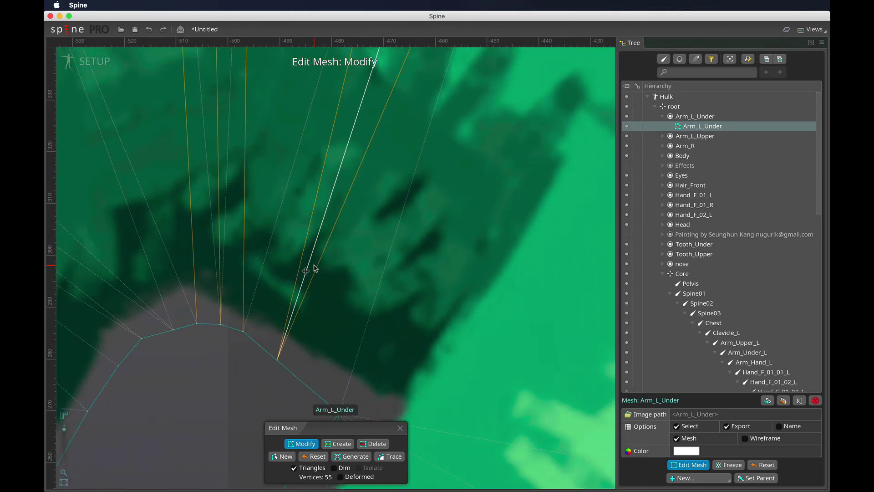
{"action": "scroll", "coordinate": [315, 268], "scroll_direction": "down", "scroll_amount": 3}
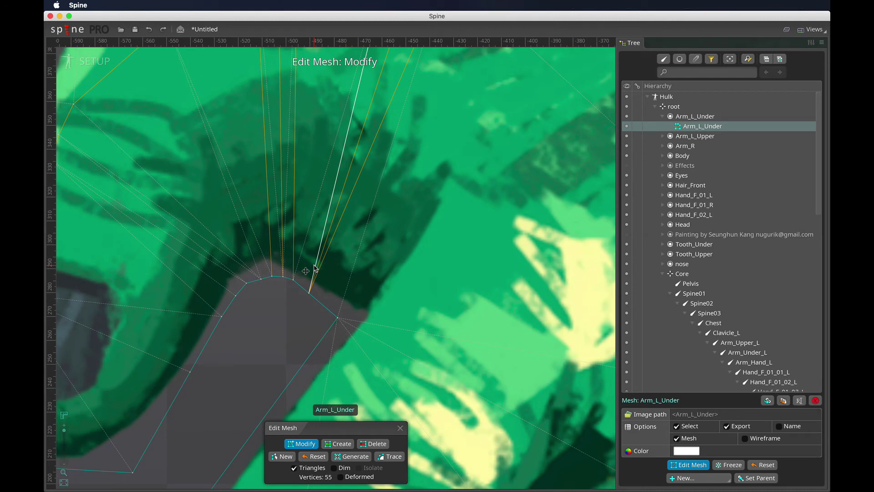
{"action": "mouse_move", "coordinate": [293, 280]}
{"action": "left_mouse_down"}
{"action": "mouse_move", "coordinate": [272, 279]}
{"action": "mouse_move", "coordinate": [288, 283]}
{"action": "left_mouse_up"}
{"action": "left_click", "coordinate": [310, 294]}
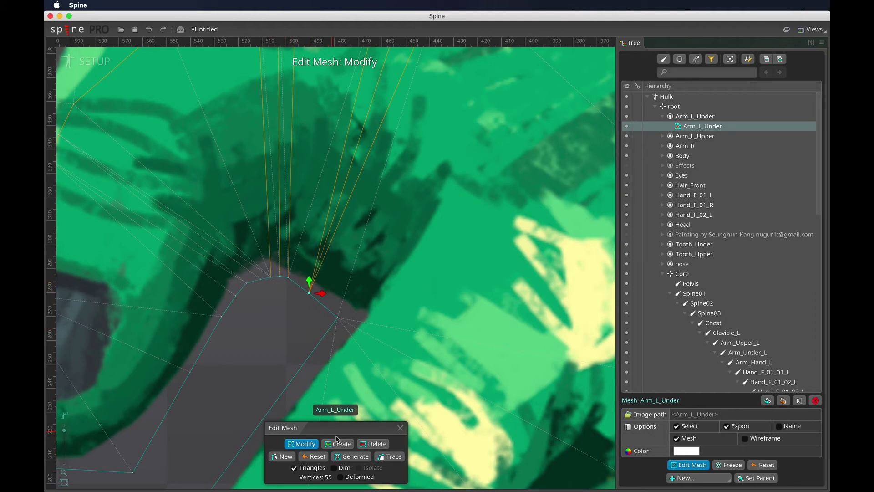
Step: Add a vertex in the gap below the uppermost finger's knuckle and another on the outline above the knuckle
{"action": "left_click", "coordinate": [337, 442]}
{"action": "left_click", "coordinate": [297, 285]}
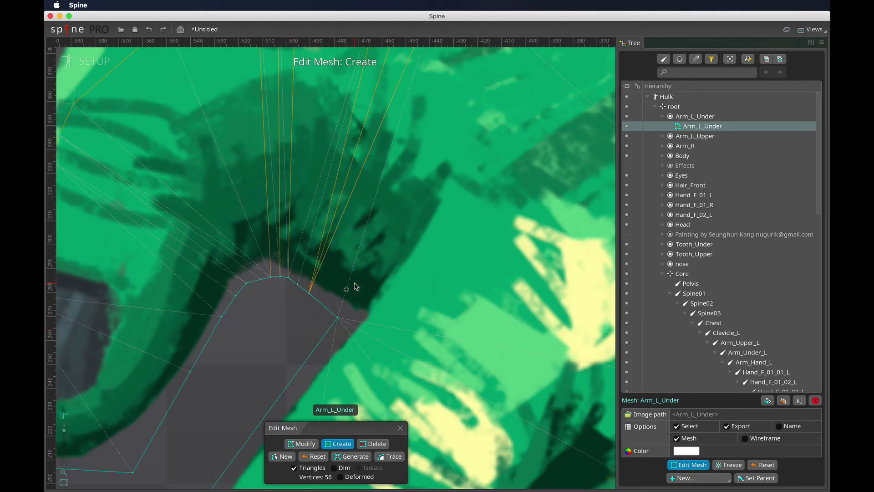
{"action": "scroll", "coordinate": [355, 286], "scroll_direction": "down", "scroll_amount": 3}
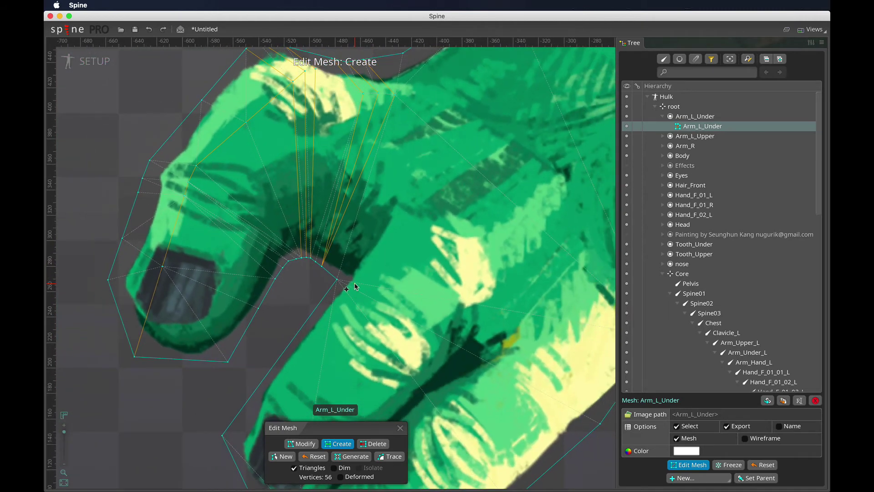
{"action": "left_click_drag", "start_coordinate": [333, 165], "coordinate": [339, 250]}
{"action": "left_click", "coordinate": [321, 139]}
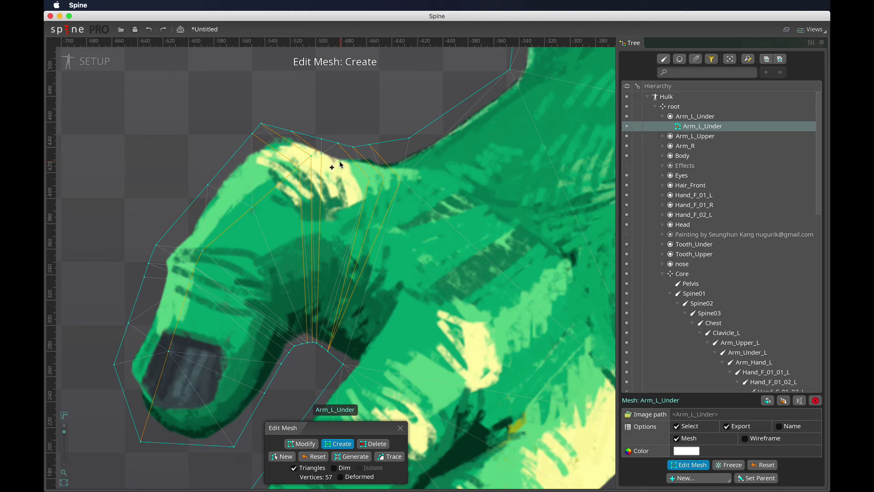
{"action": "left_click", "coordinate": [340, 163]}
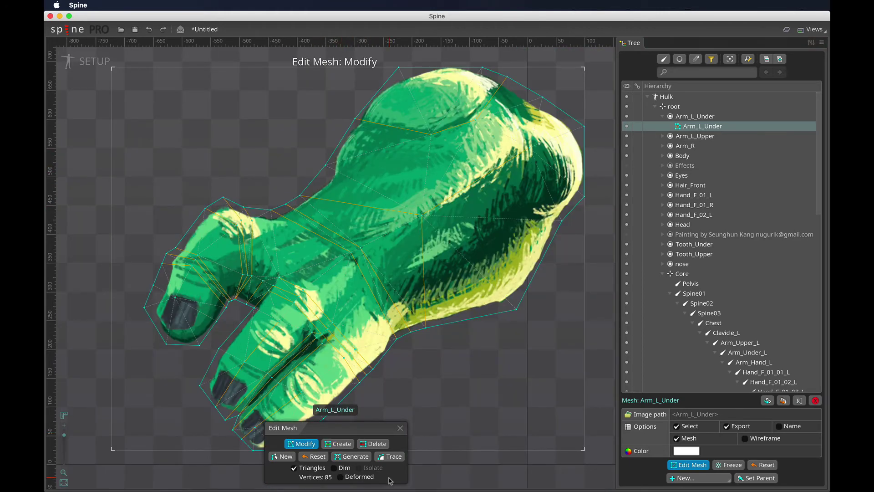
Step: Turn on the deformed display of the forearm mesh, keeping the mesh isolated
{"action": "scroll", "coordinate": [471, 230], "scroll_direction": "right", "scroll_amount": 3}
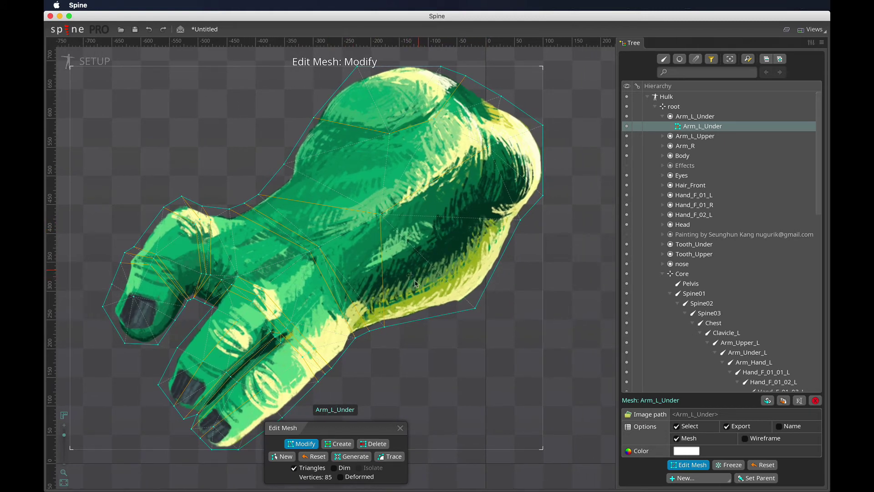
{"action": "left_click", "coordinate": [342, 477]}
{"action": "left_click", "coordinate": [341, 477]}
{"action": "left_click", "coordinate": [342, 477]}
{"action": "left_click", "coordinate": [342, 477]}
{"action": "left_click", "coordinate": [345, 479]}
{"action": "left_click", "coordinate": [348, 478]}
{"action": "left_click", "coordinate": [351, 479]}
{"action": "left_click", "coordinate": [353, 479]}
{"action": "left_click", "coordinate": [355, 478]}
{"action": "left_click", "coordinate": [359, 479]}
{"action": "left_click", "coordinate": [361, 479]}
{"action": "left_click", "coordinate": [364, 479]}
{"action": "left_click", "coordinate": [365, 480]}
{"action": "left_click", "coordinate": [365, 480]}
{"action": "left_click", "coordinate": [364, 481]}
{"action": "left_click", "coordinate": [365, 481]}
{"action": "left_click", "coordinate": [365, 481]}
{"action": "left_click", "coordinate": [366, 481]}
{"action": "left_click", "coordinate": [366, 482]}
{"action": "left_click", "coordinate": [367, 482]}
{"action": "left_click", "coordinate": [367, 482]}
{"action": "left_click", "coordinate": [368, 481]}
{"action": "left_click", "coordinate": [370, 481]}
{"action": "left_click", "coordinate": [370, 481]}
{"action": "left_click", "coordinate": [370, 482]}
{"action": "left_click", "coordinate": [370, 482]}
{"action": "left_click", "coordinate": [371, 482]}
{"action": "left_click", "coordinate": [374, 472]}
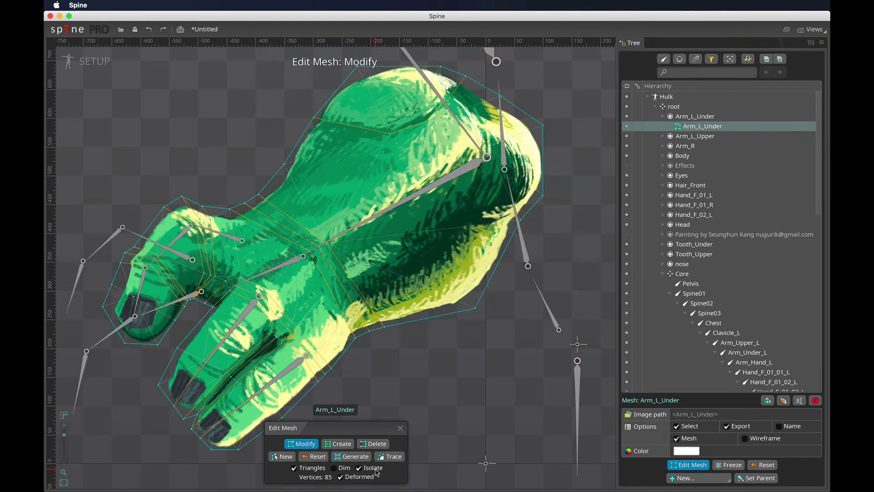
Step: Turn mesh isolation off to view the forearm with the rest of the character, and isolate the mesh again
{"action": "left_click", "coordinate": [373, 471]}
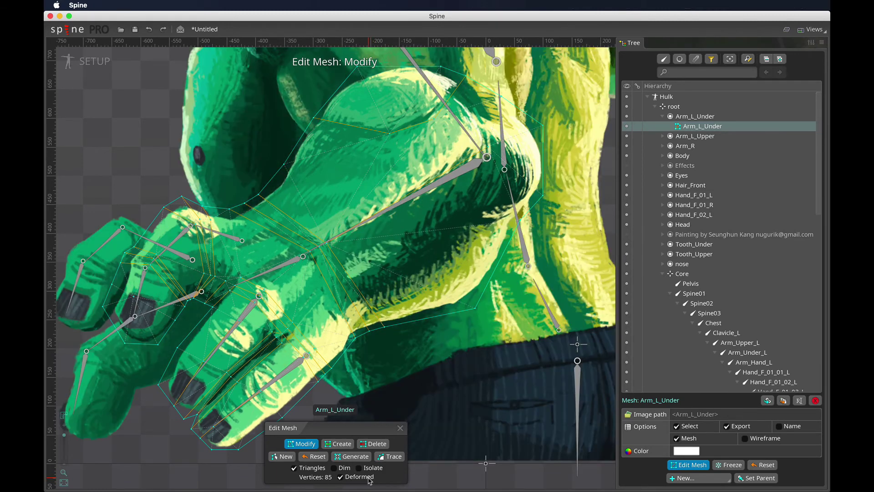
{"action": "left_click", "coordinate": [368, 481]}
{"action": "left_click", "coordinate": [368, 482]}
{"action": "left_click", "coordinate": [374, 471]}
{"action": "left_click", "coordinate": [371, 481]}
{"action": "left_click", "coordinate": [371, 481]}
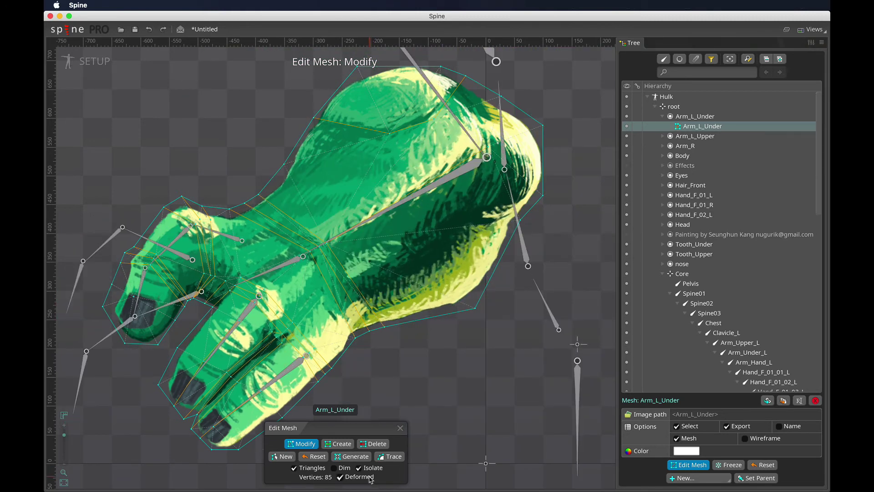
{"action": "left_click", "coordinate": [371, 482]}
{"action": "left_click", "coordinate": [372, 482]}
{"action": "left_click", "coordinate": [371, 481]}
{"action": "left_click", "coordinate": [372, 481]}
{"action": "left_click", "coordinate": [371, 481]}
{"action": "left_click", "coordinate": [371, 481]}
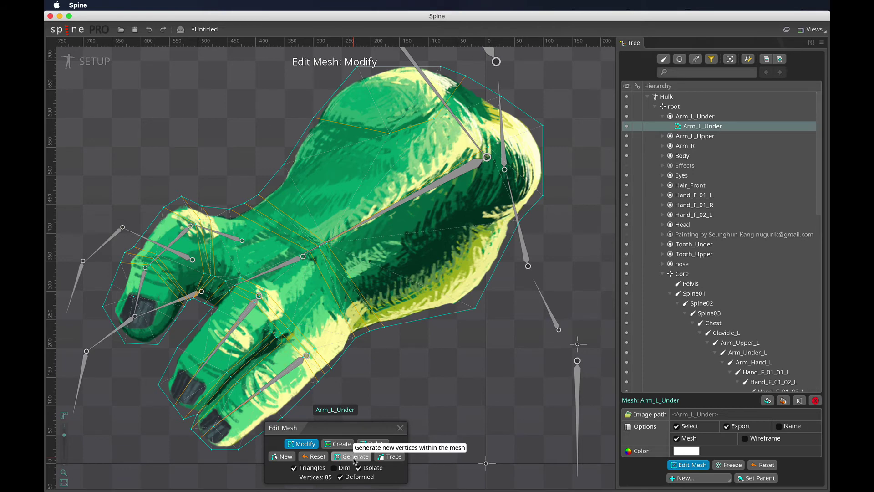
Step: Generate new vertices within the forearm mesh and compare the mesh with the deformed display off and on
{"action": "left_click", "coordinate": [355, 461]}
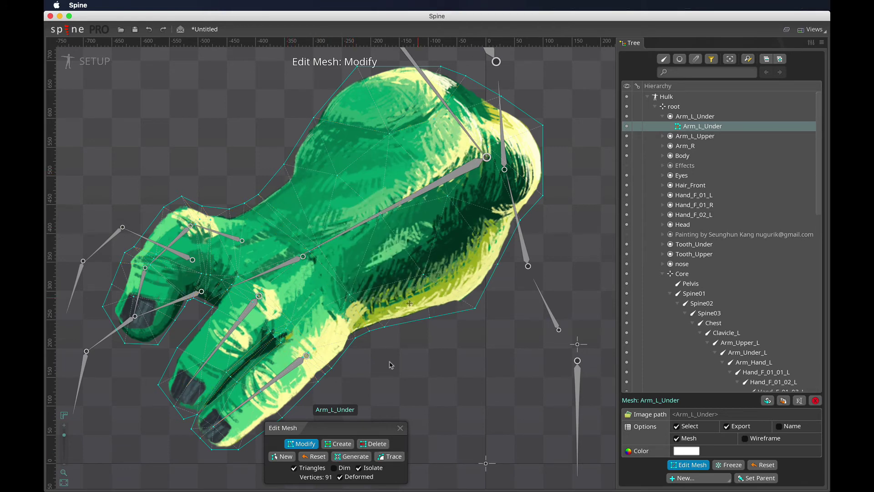
{"action": "left_click", "coordinate": [340, 477]}
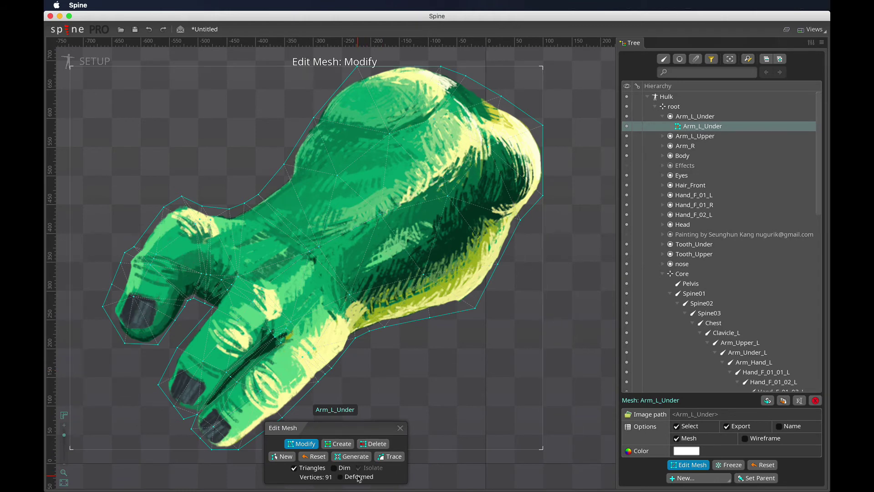
{"action": "left_click", "coordinate": [340, 477]}
{"action": "left_click", "coordinate": [340, 476]}
{"action": "left_click", "coordinate": [358, 476]}
{"action": "left_click", "coordinate": [358, 476]}
{"action": "left_click", "coordinate": [358, 476]}
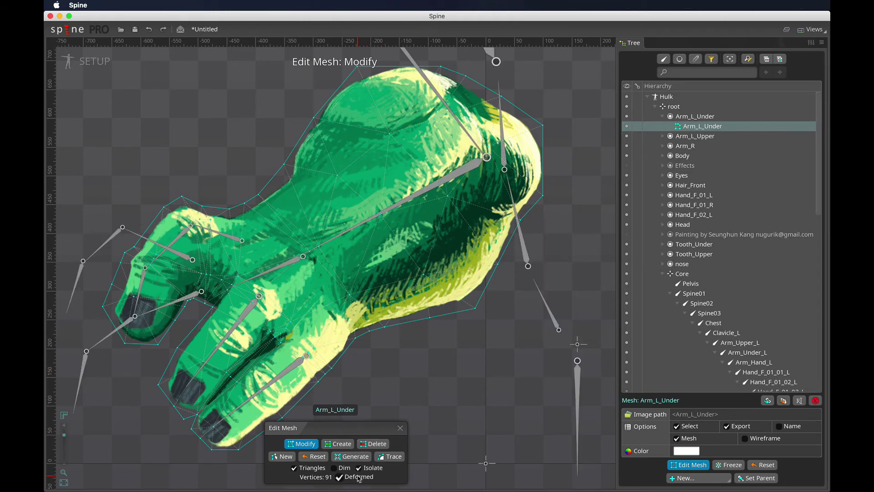
Step: Delete unneeded interior vertices from the forearm mesh
{"action": "scroll", "coordinate": [385, 214], "scroll_direction": "up", "scroll_amount": 1}
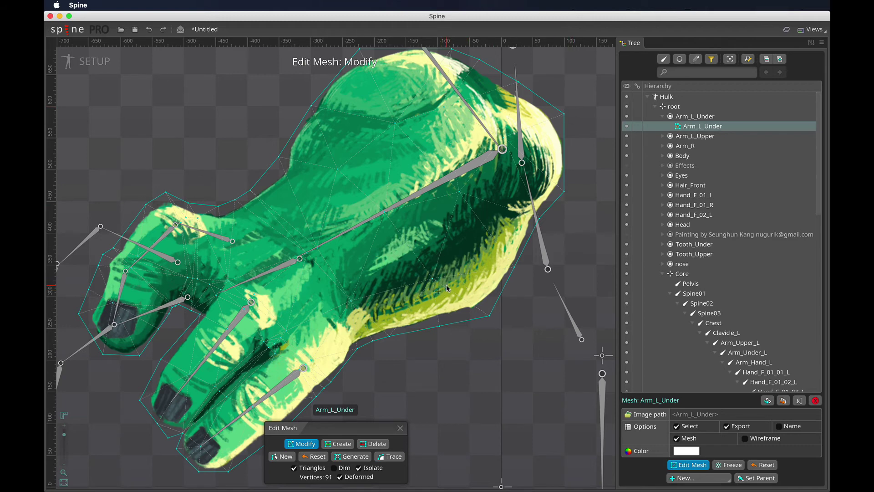
{"action": "left_click_drag", "start_coordinate": [393, 375], "coordinate": [433, 327]}
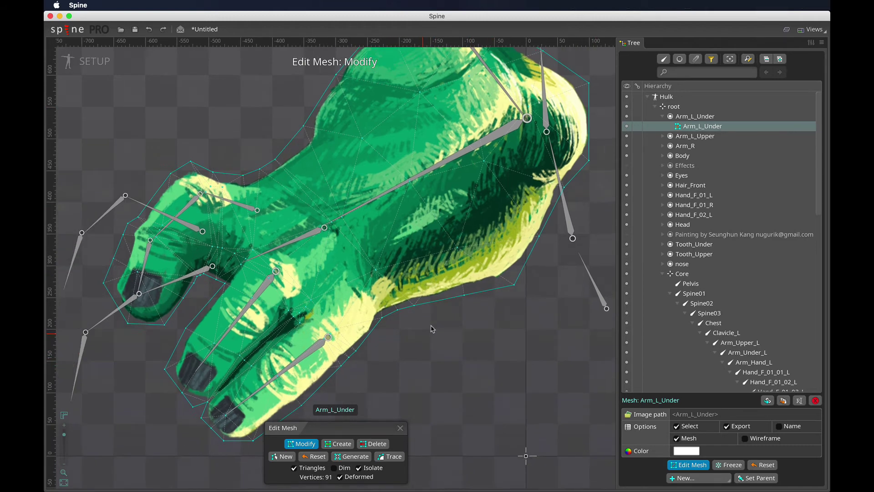
{"action": "scroll", "coordinate": [426, 354], "scroll_direction": "up", "scroll_amount": 2}
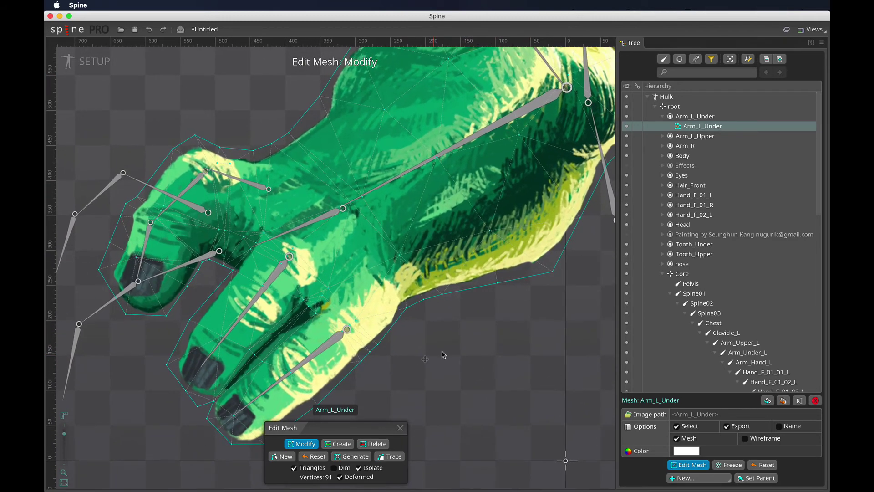
{"action": "left_click_drag", "start_coordinate": [445, 351], "coordinate": [436, 364]}
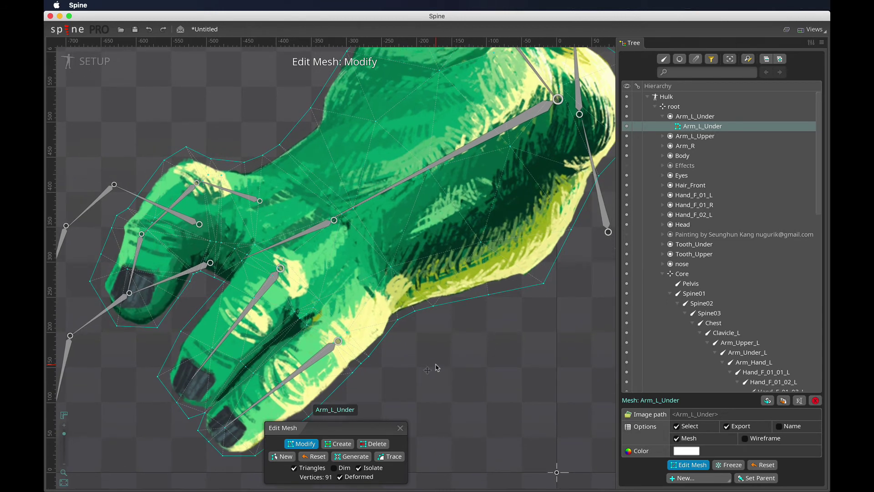
{"action": "left_click", "coordinate": [377, 443]}
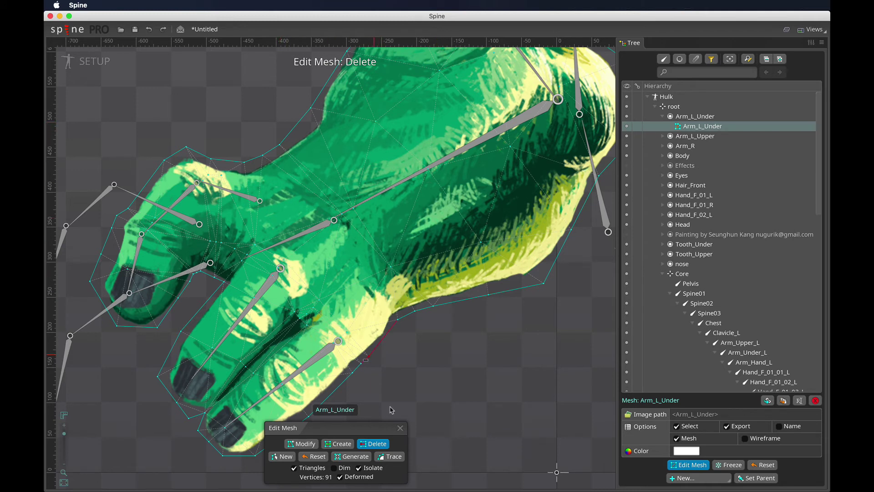
{"action": "left_click", "coordinate": [378, 128]}
{"action": "left_click_drag", "start_coordinate": [451, 344], "coordinate": [387, 387]}
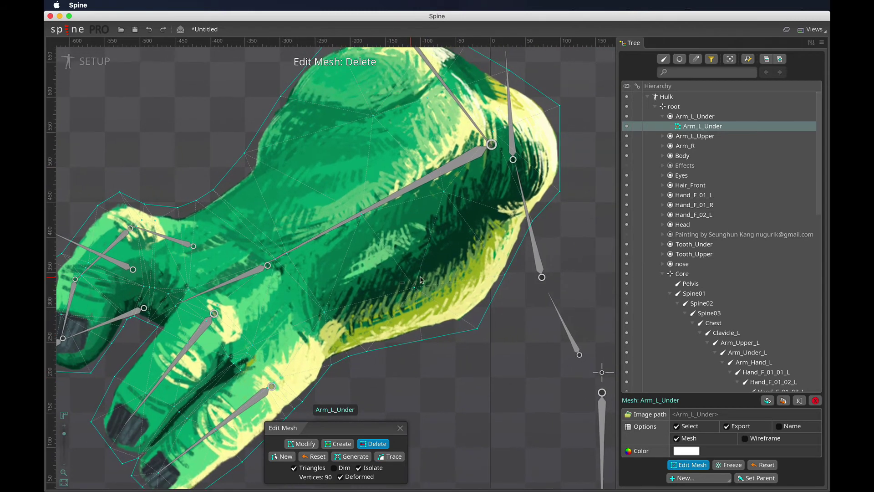
{"action": "left_click", "coordinate": [324, 312]}
{"action": "left_click", "coordinate": [415, 288]}
{"action": "left_click_drag", "start_coordinate": [296, 214], "coordinate": [246, 272]}
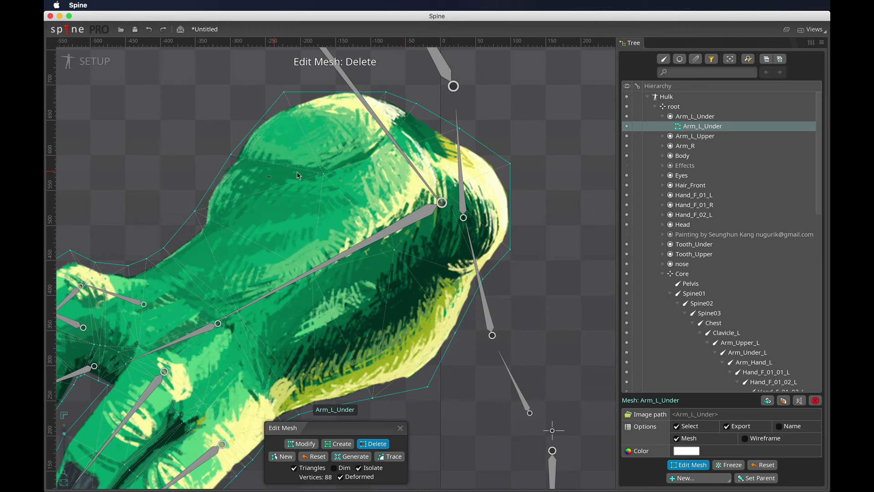
{"action": "left_click_drag", "start_coordinate": [394, 240], "coordinate": [525, 190]}
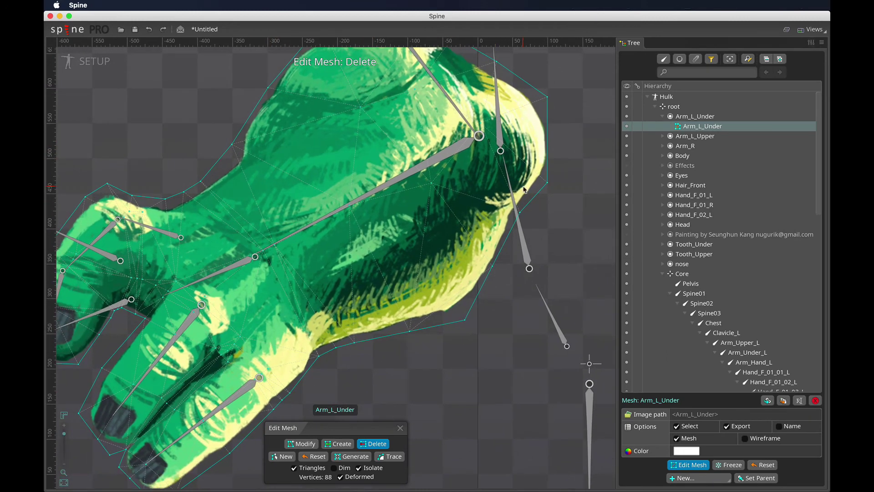
Step: Connect the outline vertices at the uppermost finger's last joint to the inner side of the finger with mesh edges
{"action": "scroll", "coordinate": [314, 260], "scroll_direction": "left", "scroll_amount": 5}
{"action": "scroll", "coordinate": [314, 260], "scroll_direction": "down", "scroll_amount": 2}
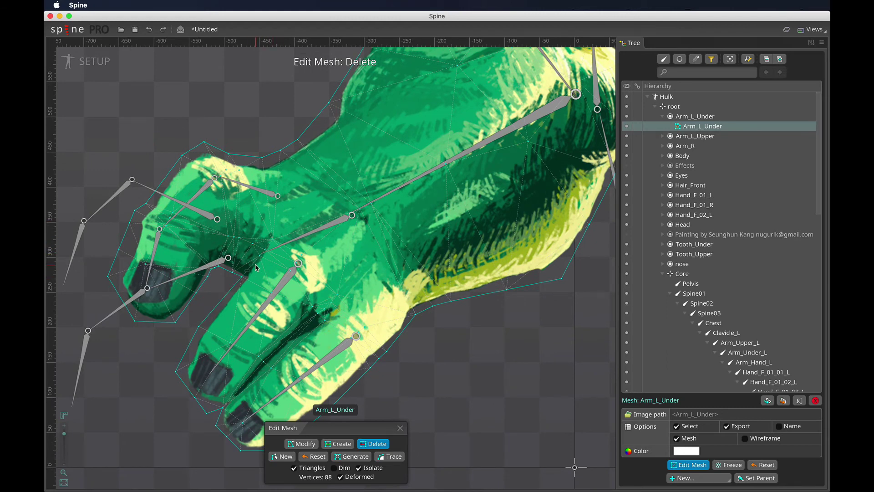
{"action": "scroll", "coordinate": [257, 268], "scroll_direction": "up", "scroll_amount": 2}
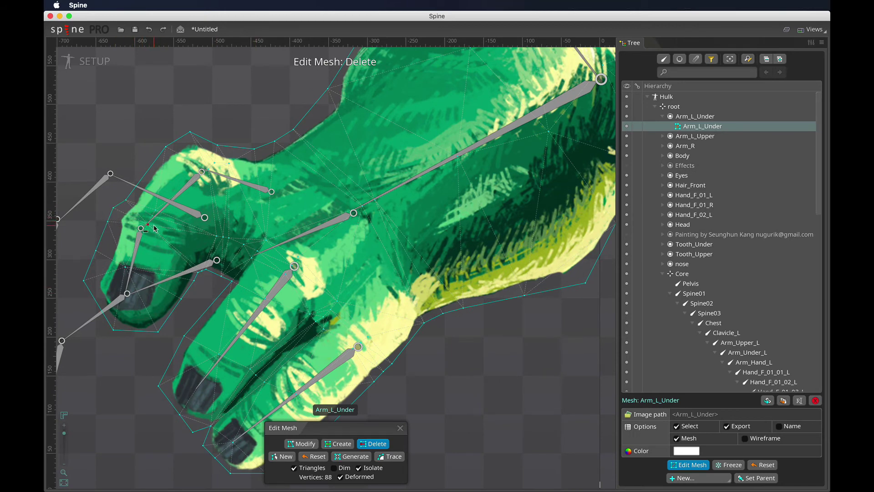
{"action": "scroll", "coordinate": [155, 229], "scroll_direction": "up", "scroll_amount": 3}
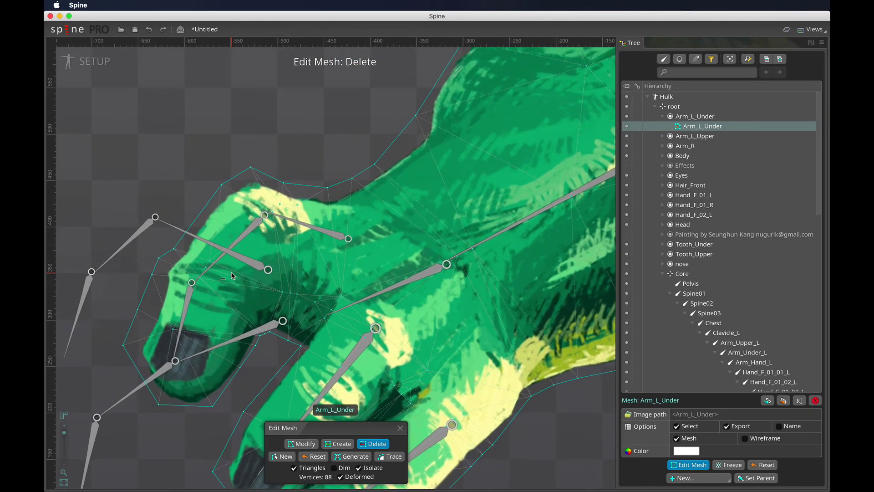
{"action": "scroll", "coordinate": [232, 275], "scroll_direction": "up", "scroll_amount": 2}
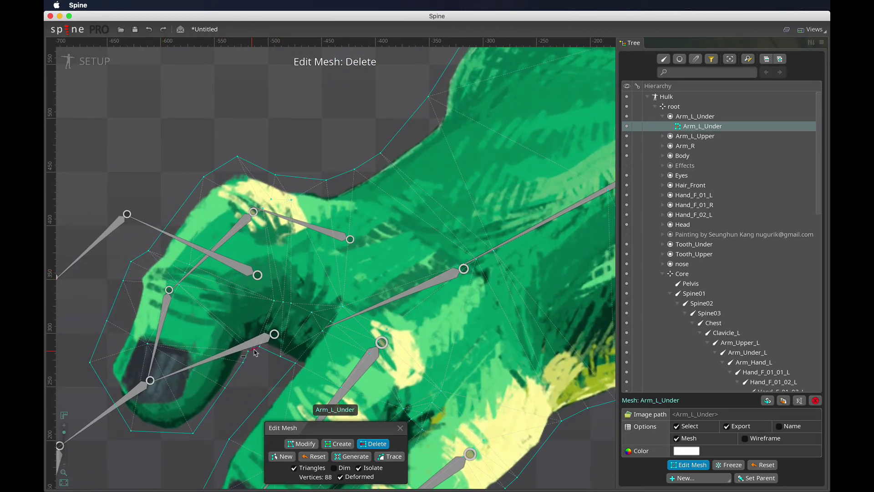
{"action": "left_click", "coordinate": [337, 443]}
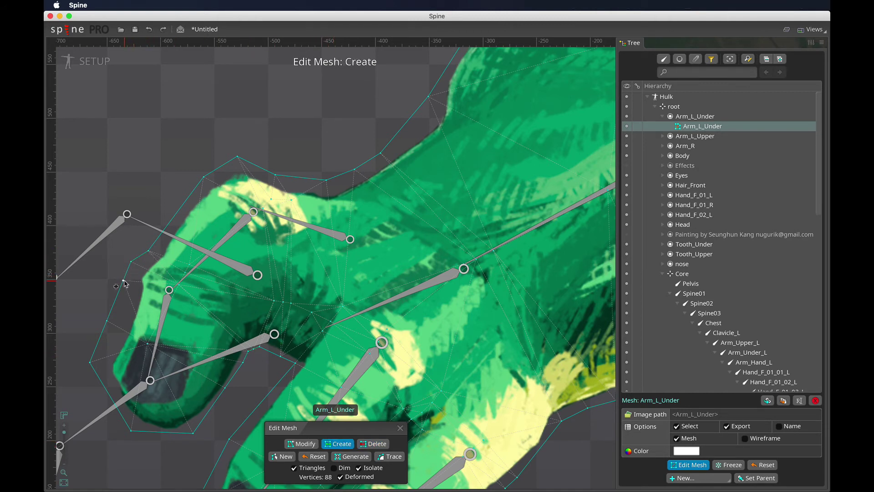
{"action": "left_click_drag", "start_coordinate": [176, 292], "coordinate": [243, 362]}
{"action": "left_click_drag", "start_coordinate": [138, 264], "coordinate": [251, 354]}
{"action": "left_click_drag", "start_coordinate": [150, 253], "coordinate": [254, 348]}
Step: Draw mesh edges from the outline around the uppermost finger's knuckle down to the interior vertices above the gap
{"action": "left_click_drag", "start_coordinate": [264, 286], "coordinate": [189, 286]}
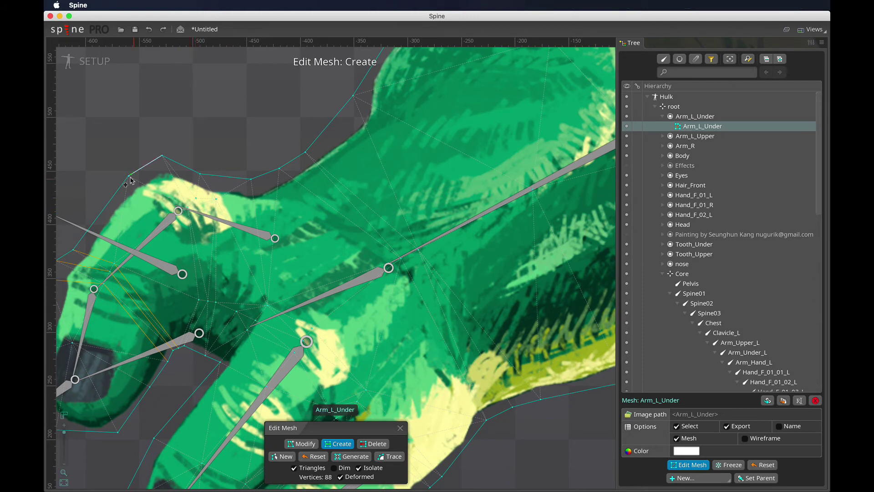
{"action": "left_click_drag", "start_coordinate": [129, 176], "coordinate": [197, 291]}
{"action": "left_click_drag", "start_coordinate": [197, 200], "coordinate": [204, 290]}
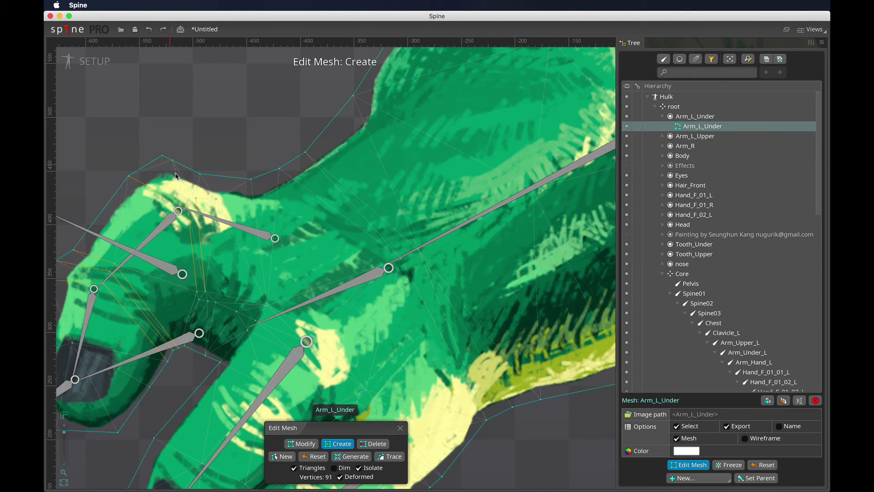
{"action": "mouse_move", "coordinate": [163, 157]}
{"action": "left_mouse_down"}
{"action": "mouse_move", "coordinate": [196, 199]}
{"action": "mouse_move", "coordinate": [215, 199]}
{"action": "mouse_move", "coordinate": [218, 295]}
{"action": "left_mouse_up"}
Step: Delete the surplus vertices just below the ends of the new knuckle edges
{"action": "left_click", "coordinate": [372, 443]}
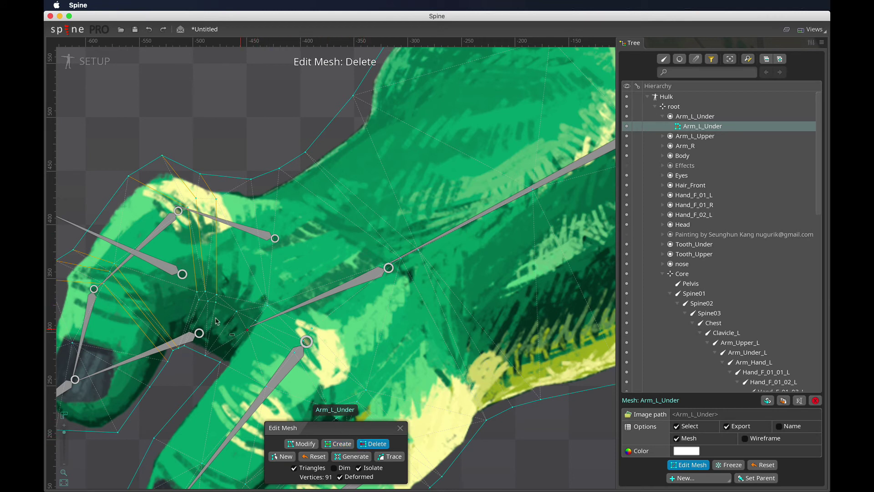
{"action": "left_click", "coordinate": [199, 301]}
{"action": "left_click", "coordinate": [218, 309]}
Step: Extend the knuckle edges from the interior vertices down to the outline of the gap between the fingers
{"action": "left_click", "coordinate": [337, 443]}
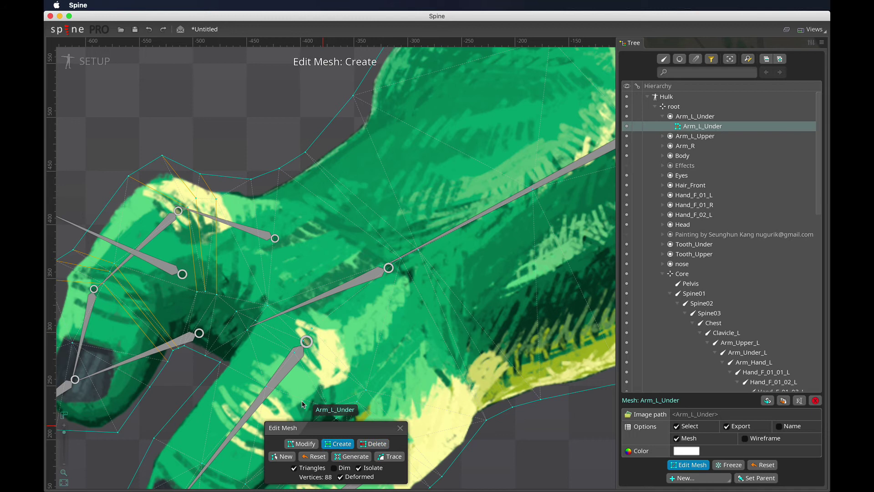
{"action": "left_click", "coordinate": [205, 295]}
{"action": "left_click_drag", "start_coordinate": [195, 294], "coordinate": [184, 345]}
Step: Delete the stray vertex in the dark crease between the uppermost finger and the hand
{"action": "scroll", "coordinate": [273, 278], "scroll_direction": "down", "scroll_amount": 3}
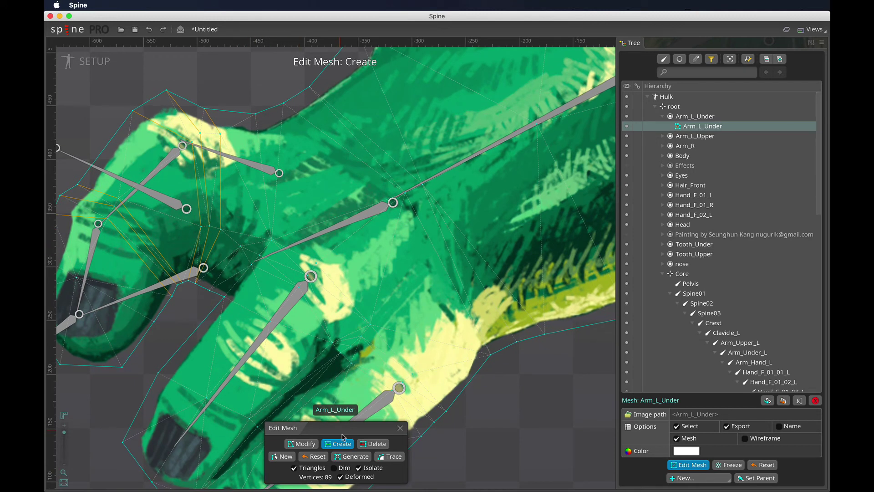
{"action": "left_click", "coordinate": [373, 444]}
{"action": "left_click", "coordinate": [241, 247]}
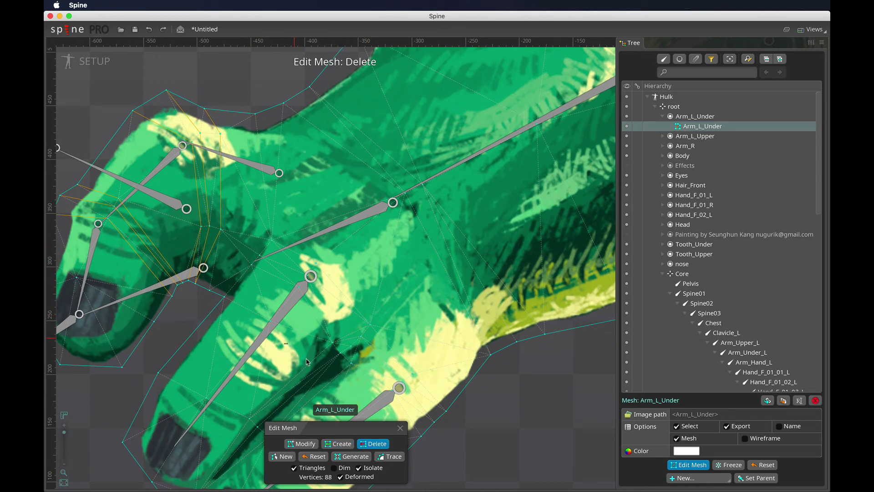
Step: Add mesh vertices from the outline of the gap beside the uppermost finger up into the palm at the next finger's base
{"action": "left_click", "coordinate": [342, 443]}
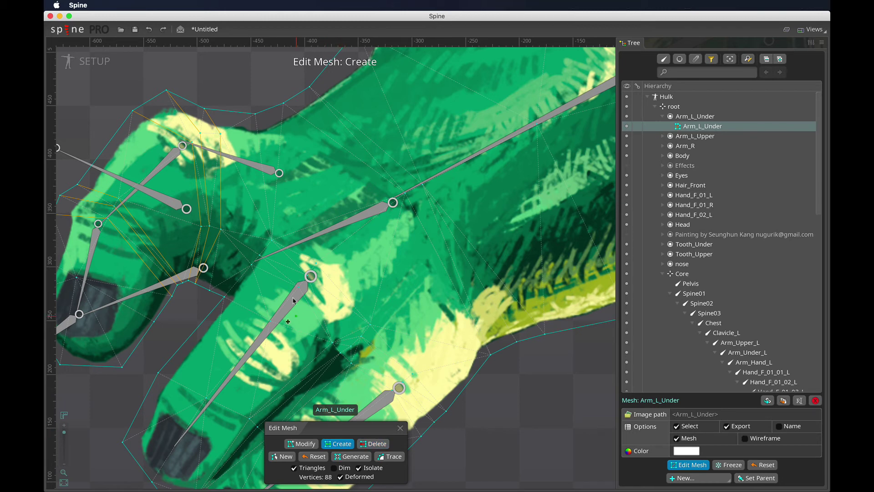
{"action": "left_click_drag", "start_coordinate": [253, 259], "coordinate": [238, 204]}
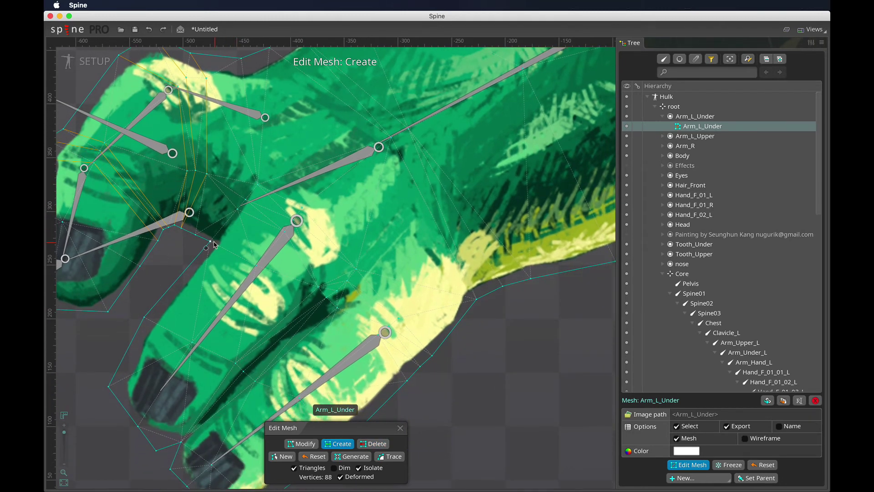
{"action": "left_click", "coordinate": [231, 206]}
{"action": "key", "text": "super+z"}
{"action": "left_click", "coordinate": [203, 240]}
{"action": "left_click", "coordinate": [230, 207]}
{"action": "left_click", "coordinate": [240, 193]}
{"action": "left_click", "coordinate": [251, 178]}
{"action": "scroll", "coordinate": [258, 229], "scroll_direction": "down", "scroll_amount": 2}
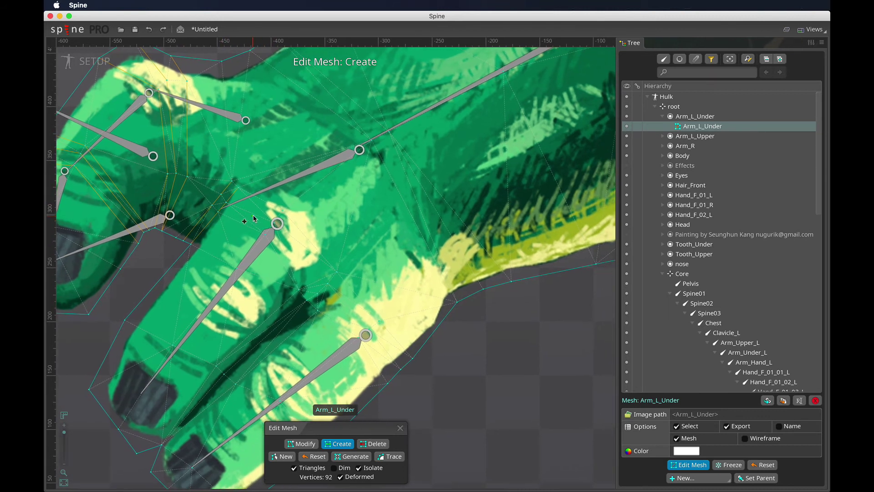
{"action": "scroll", "coordinate": [261, 233], "scroll_direction": "up", "scroll_amount": 2}
{"action": "left_click", "coordinate": [343, 476]}
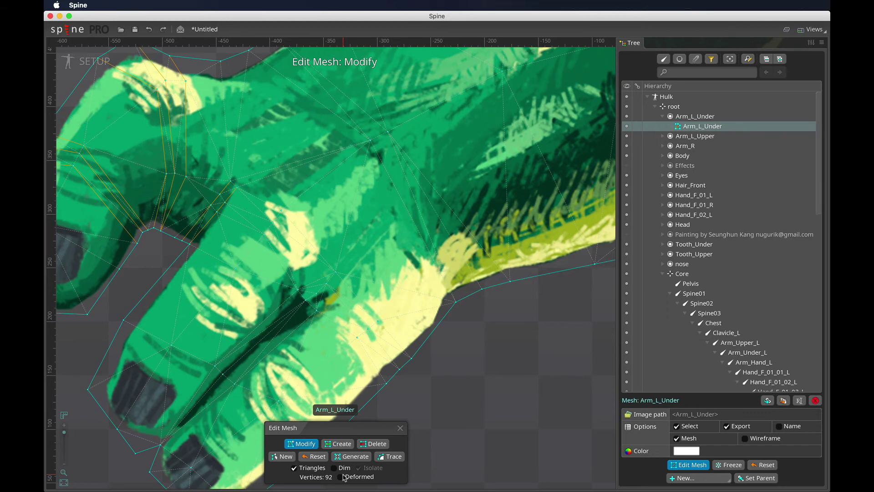
{"action": "left_click", "coordinate": [344, 477]}
Step: Draw mesh edges along the dark crease between the two lower fingers and across the lowest finger's knuckle
{"action": "left_click_drag", "start_coordinate": [417, 310], "coordinate": [406, 244]}
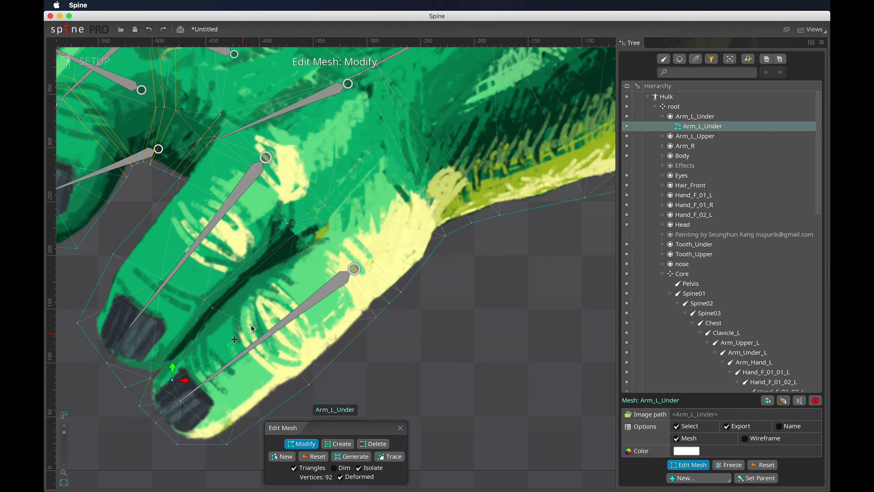
{"action": "left_click", "coordinate": [332, 444]}
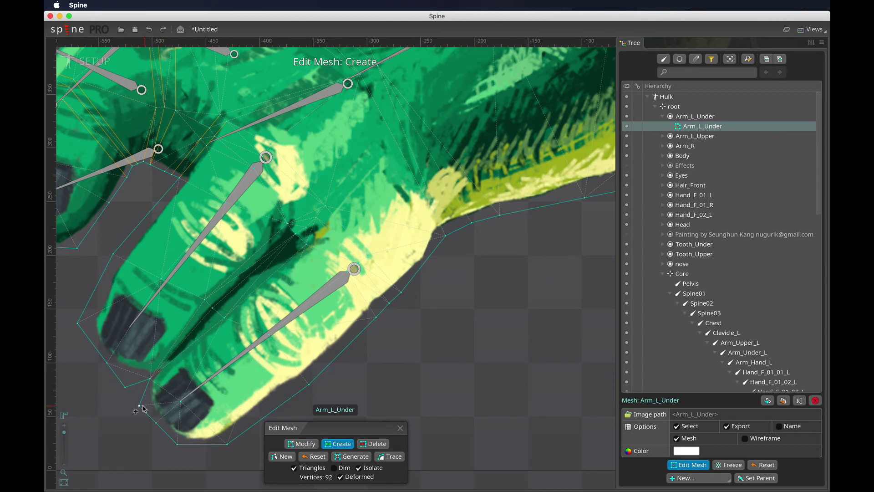
{"action": "left_click", "coordinate": [152, 378]}
{"action": "left_click_drag", "start_coordinate": [354, 243], "coordinate": [321, 288]}
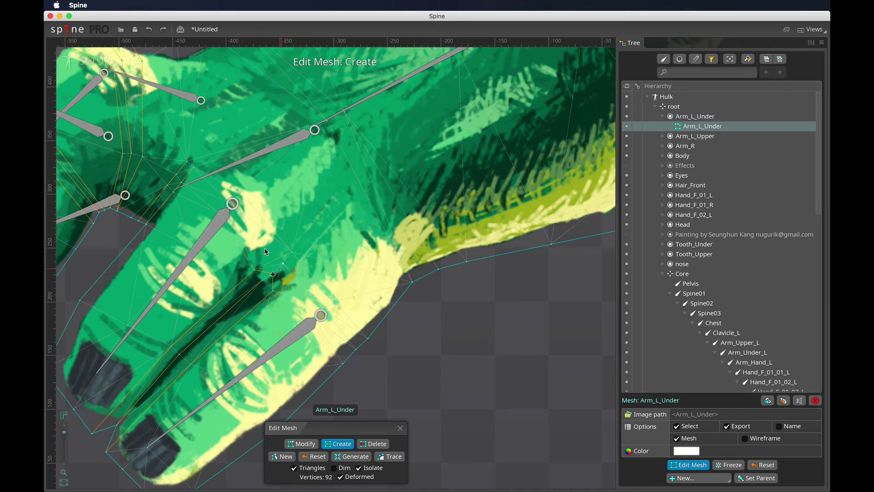
{"action": "left_click", "coordinate": [259, 275]}
{"action": "left_click", "coordinate": [228, 204]}
{"action": "scroll", "coordinate": [334, 253], "scroll_direction": "up", "scroll_amount": 3}
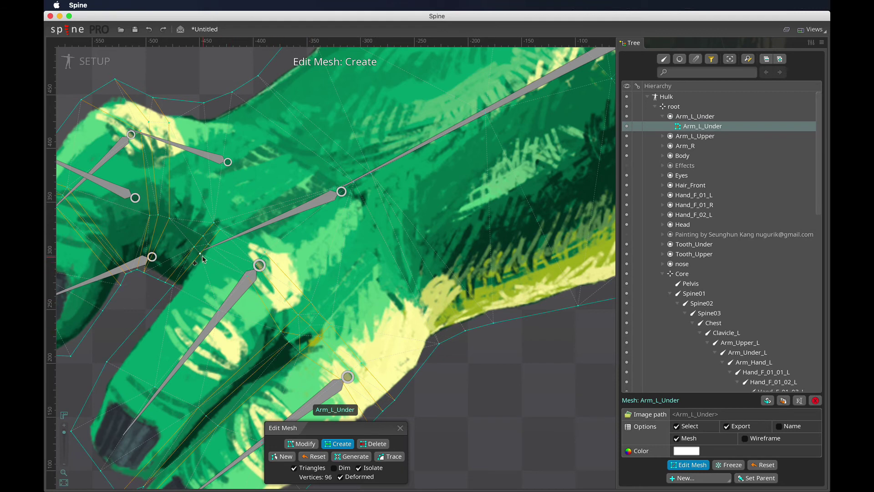
Step: Draw parallel mesh edges from the vertices above the finger gap to the knuckle joint of the adjacent finger
{"action": "left_click", "coordinate": [202, 254]}
{"action": "left_click_drag", "start_coordinate": [243, 272], "coordinate": [247, 274]}
{"action": "left_click_drag", "start_coordinate": [208, 244], "coordinate": [254, 263]}
{"action": "left_click_drag", "start_coordinate": [209, 237], "coordinate": [236, 181]}
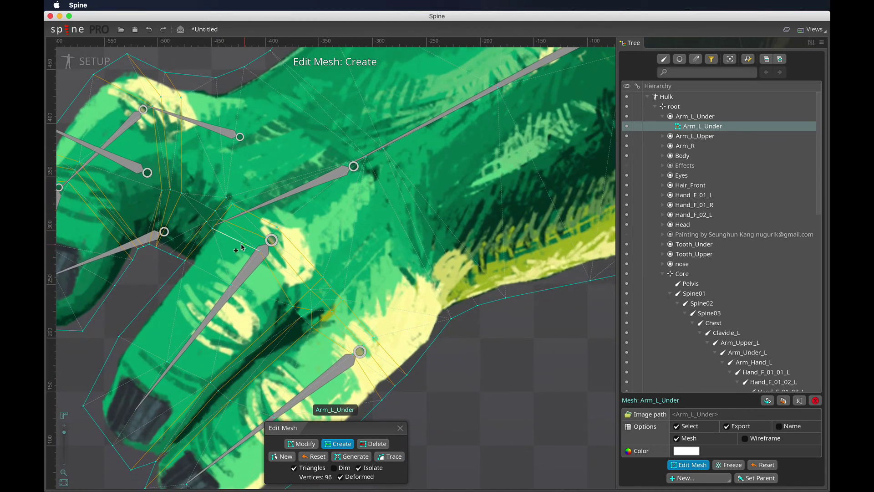
{"action": "left_click_drag", "start_coordinate": [255, 232], "coordinate": [189, 240]}
Step: Turn off the Isolate and Deformed options for the mesh and examine the forearm from wrist to elbow
{"action": "left_click_drag", "start_coordinate": [373, 199], "coordinate": [294, 261]}
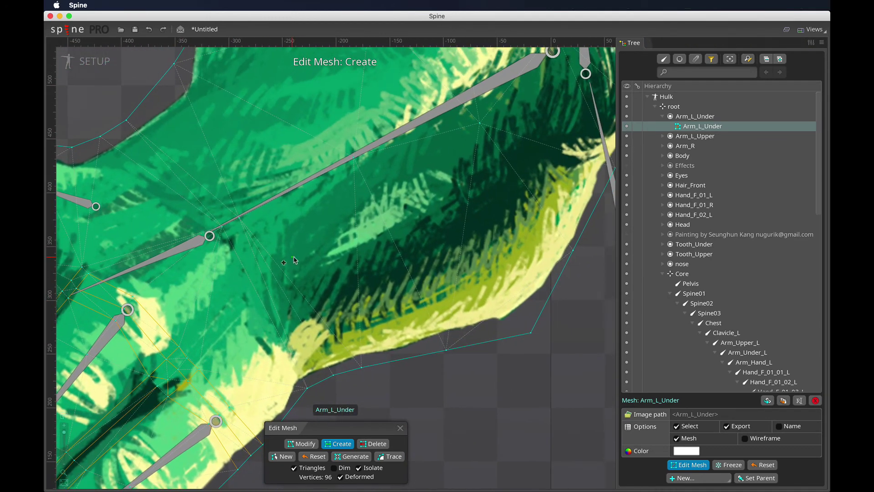
{"action": "left_click_drag", "start_coordinate": [423, 260], "coordinate": [353, 295]}
{"action": "left_click_drag", "start_coordinate": [455, 241], "coordinate": [431, 305]}
{"action": "mouse_move", "coordinate": [440, 196]}
{"action": "left_mouse_down"}
{"action": "mouse_move", "coordinate": [452, 303]}
{"action": "mouse_move", "coordinate": [460, 217]}
{"action": "left_mouse_up"}
{"action": "left_click", "coordinate": [369, 468]}
{"action": "left_click_drag", "start_coordinate": [396, 267], "coordinate": [429, 175]}
{"action": "left_click", "coordinate": [349, 477]}
{"action": "left_click_drag", "start_coordinate": [386, 212], "coordinate": [376, 299]}
{"action": "scroll", "coordinate": [272, 307], "scroll_direction": "down", "scroll_amount": 2}
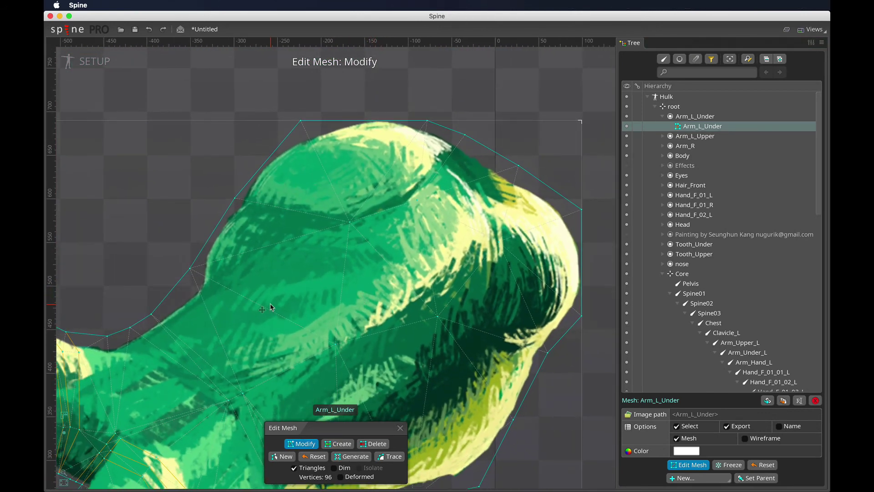
{"action": "left_click_drag", "start_coordinate": [272, 308], "coordinate": [368, 179]}
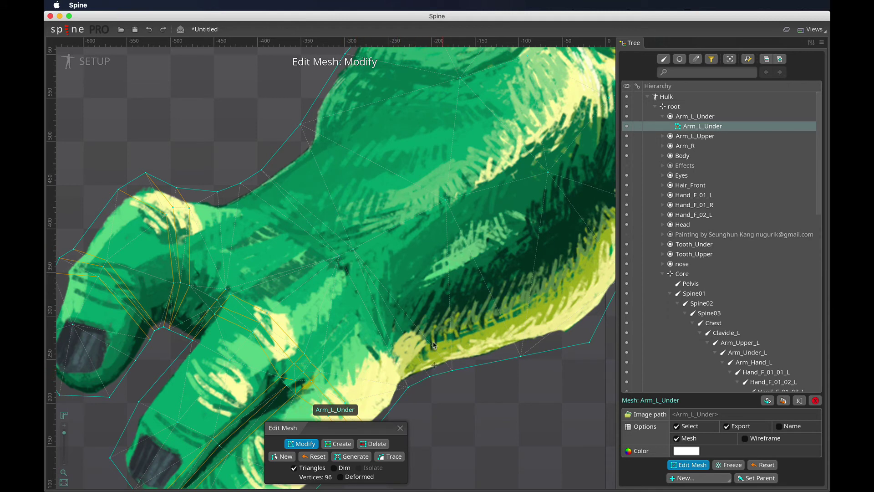
Step: Draw parallel mesh edges across the wrist joint, from the forearm's lower outline through the interior vertices to its upper outline
{"action": "left_click", "coordinate": [338, 443]}
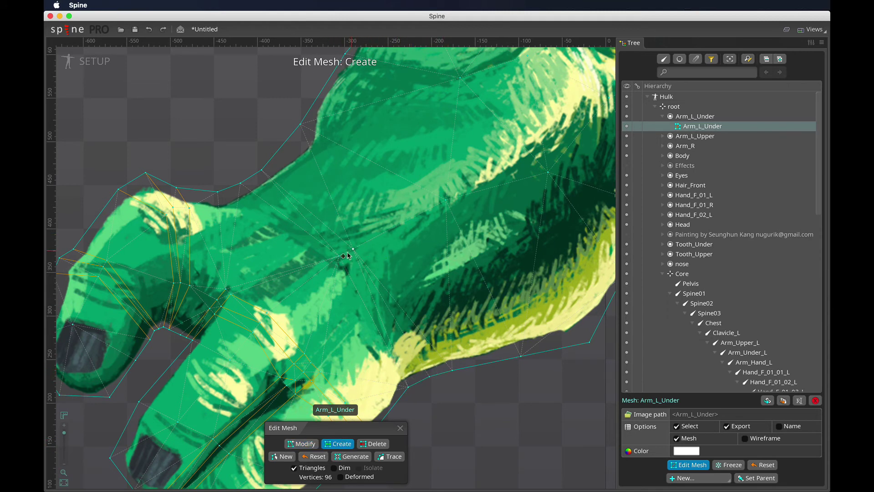
{"action": "left_click", "coordinate": [444, 356]}
{"action": "left_click_drag", "start_coordinate": [354, 250], "coordinate": [241, 184]}
{"action": "left_click_drag", "start_coordinate": [369, 241], "coordinate": [262, 172]}
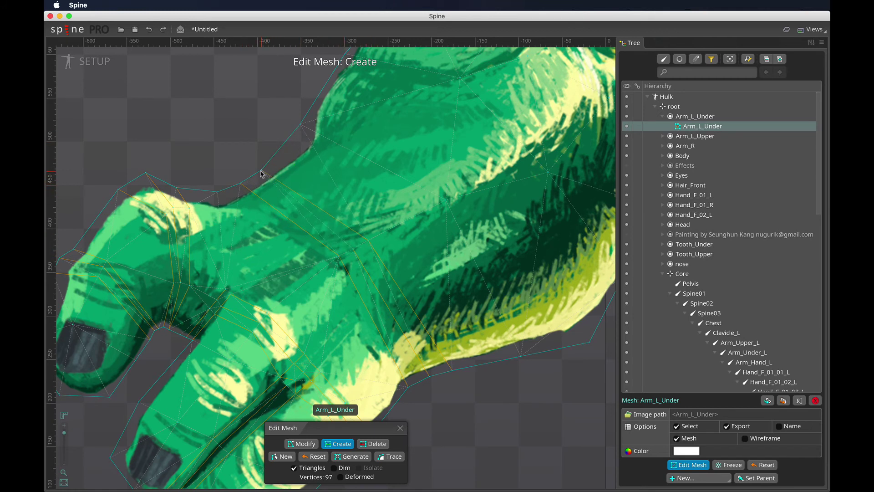
{"action": "left_click", "coordinate": [353, 250]}
{"action": "left_click", "coordinate": [351, 477]}
{"action": "left_click", "coordinate": [351, 477]}
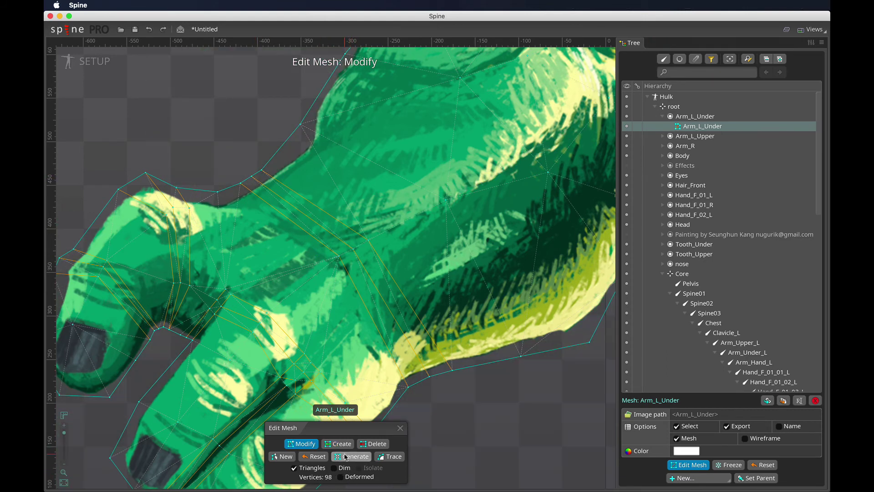
{"action": "scroll", "coordinate": [389, 288], "scroll_direction": "down", "scroll_amount": 3}
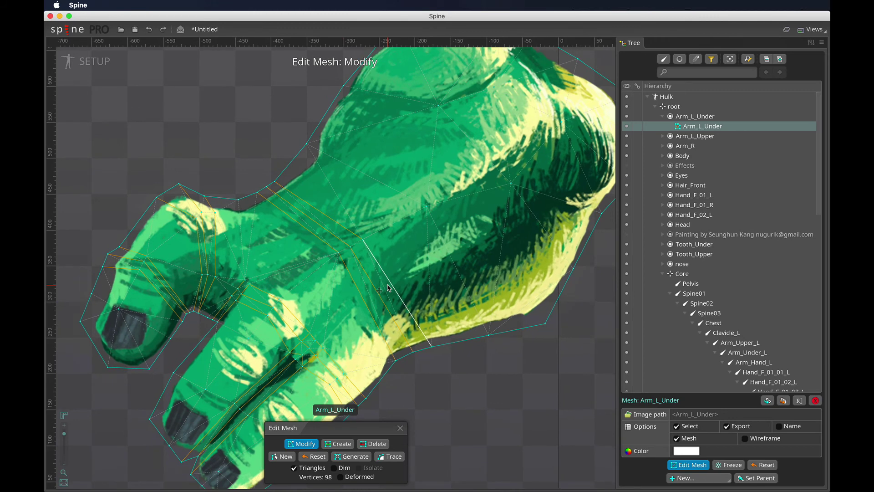
Step: Try to move the interior forearm vertex nearest the elbow onto the elbow joint
{"action": "left_click_drag", "start_coordinate": [494, 259], "coordinate": [439, 275]}
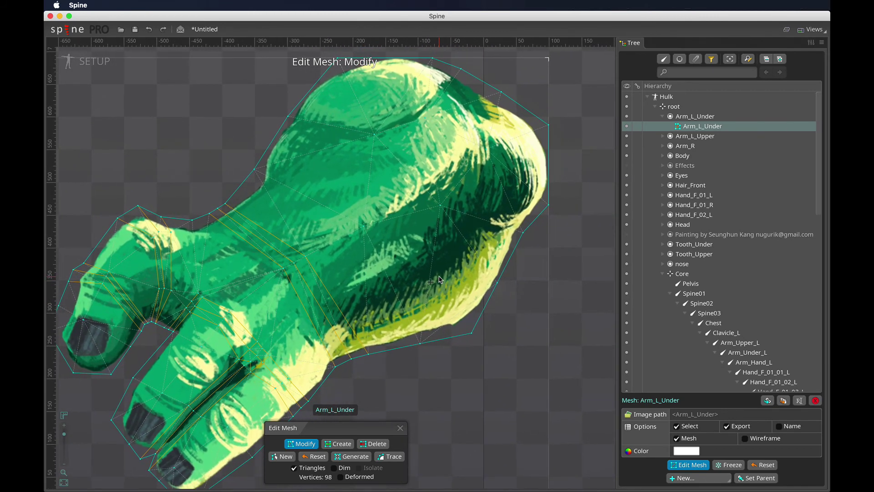
{"action": "left_click_drag", "start_coordinate": [441, 205], "coordinate": [494, 159]}
{"action": "left_click", "coordinate": [366, 229]}
Step: Compare the mesh with the Deformed option on and off to locate the elbow bone joint
{"action": "left_click", "coordinate": [341, 477]}
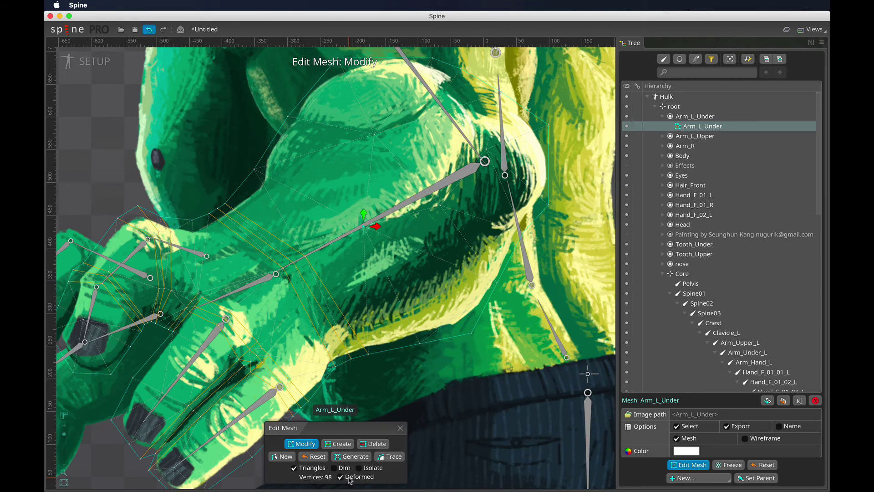
{"action": "left_click", "coordinate": [353, 478]}
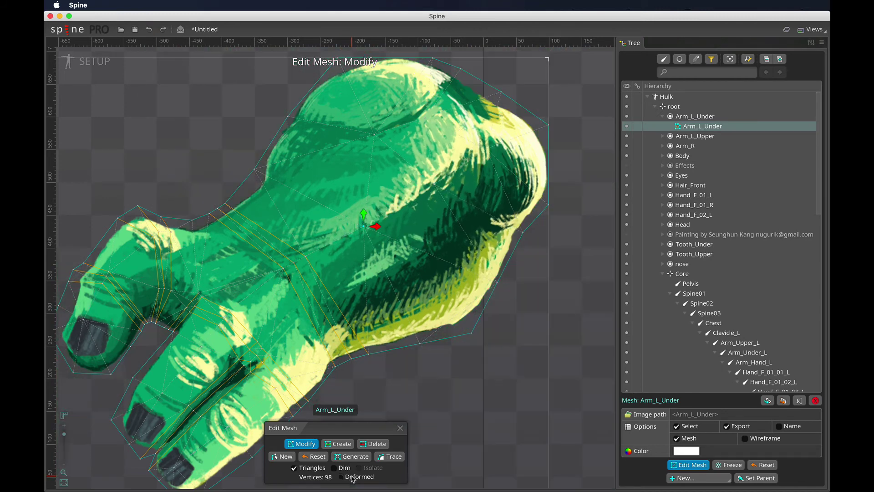
{"action": "left_click", "coordinate": [354, 478]}
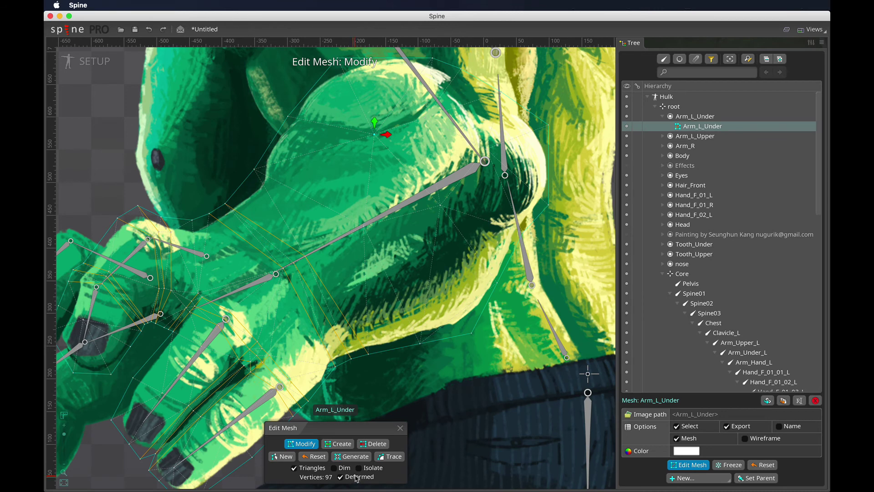
{"action": "left_click", "coordinate": [358, 478]}
{"action": "left_click", "coordinate": [359, 478]}
{"action": "left_click", "coordinate": [358, 477]}
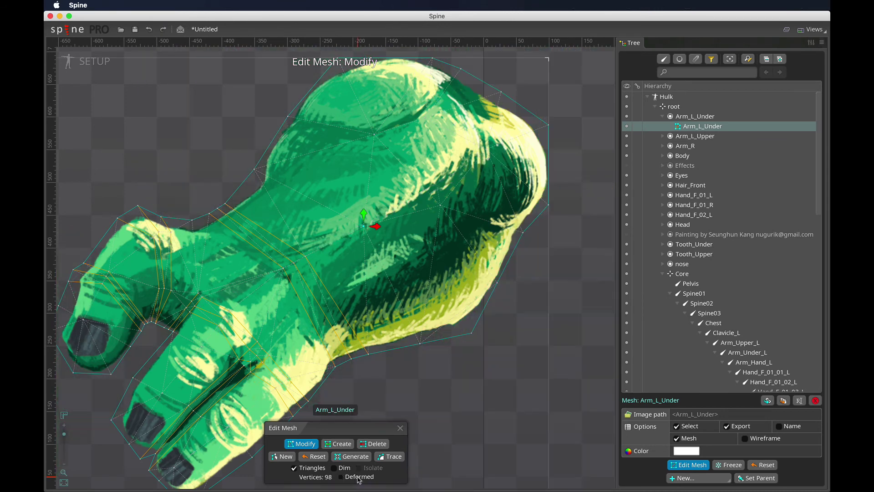
{"action": "left_click", "coordinate": [360, 478]}
{"action": "left_click", "coordinate": [361, 478]}
{"action": "left_click", "coordinate": [362, 478]}
{"action": "left_click", "coordinate": [362, 478]}
{"action": "left_click", "coordinate": [362, 478]}
{"action": "left_click", "coordinate": [360, 475]}
Step: Replace the interior vertex near the elbow with a new one at the elbow joint and check it against the deformed view
{"action": "left_click", "coordinate": [337, 444]}
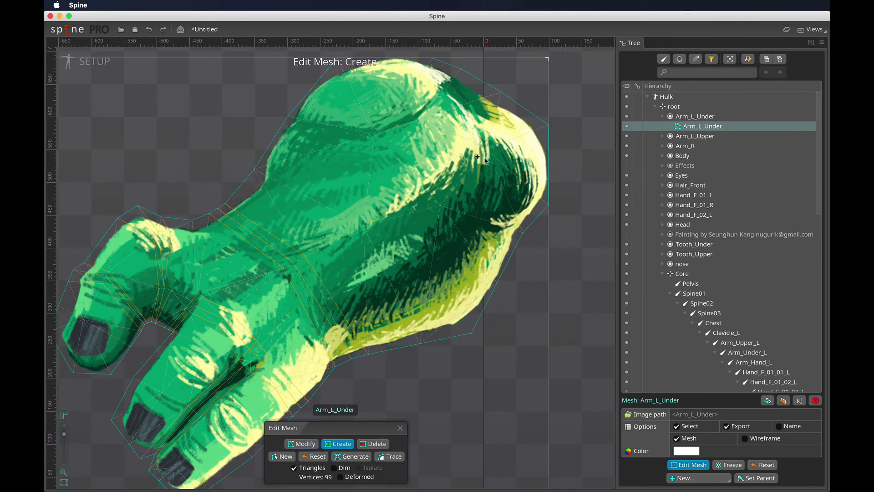
{"action": "left_click", "coordinate": [375, 443]}
{"action": "left_click", "coordinate": [437, 207]}
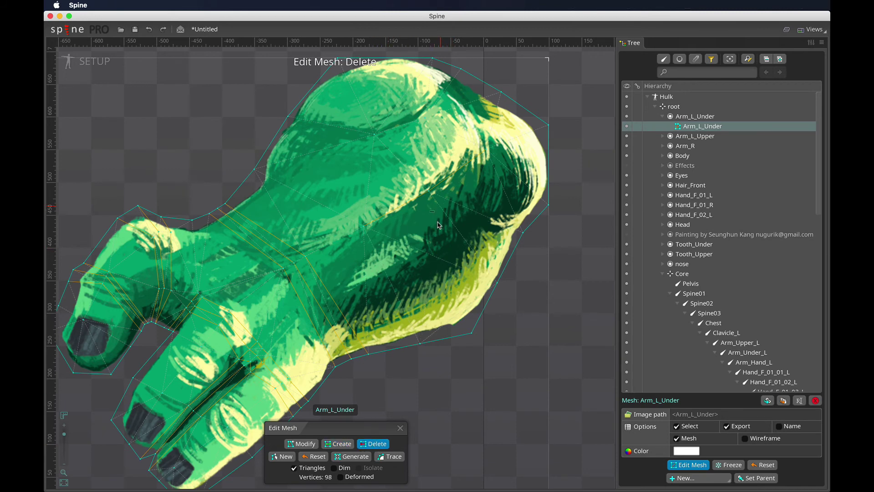
{"action": "left_click", "coordinate": [353, 477]}
{"action": "left_click", "coordinate": [361, 477]}
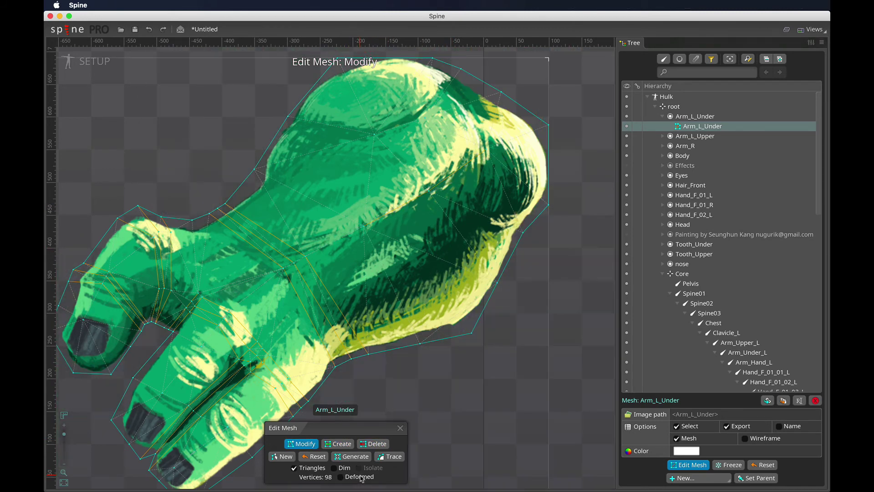
{"action": "left_click", "coordinate": [363, 477]}
{"action": "left_click", "coordinate": [362, 477]}
{"action": "left_click", "coordinate": [359, 477]}
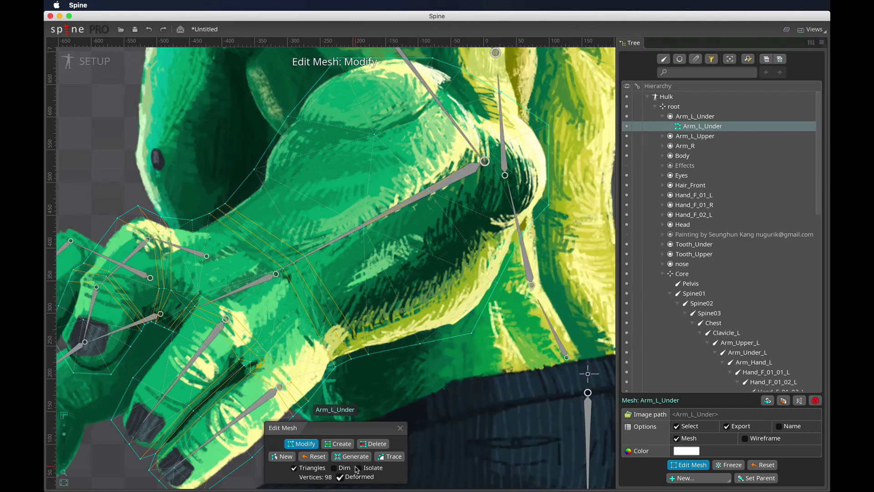
{"action": "left_click", "coordinate": [357, 477]}
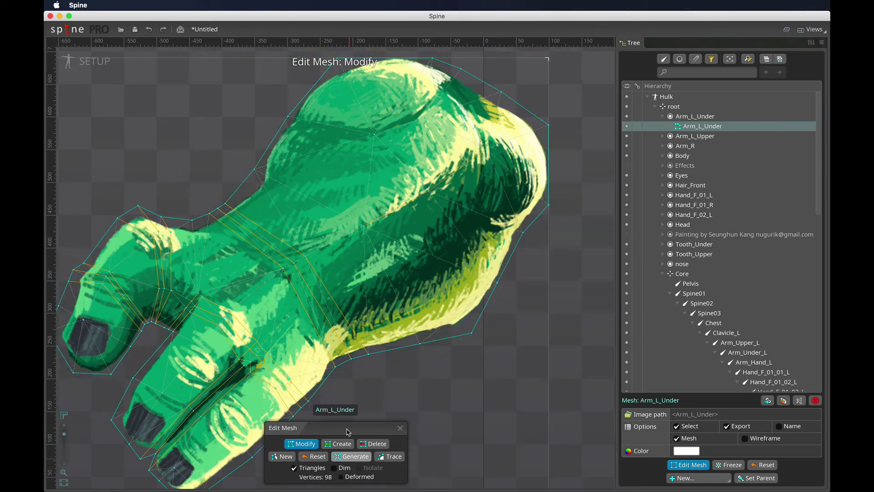
Step: Finish editing the mesh and reselect the Arm_L_Under mesh under its slot
{"action": "left_click", "coordinate": [338, 443]}
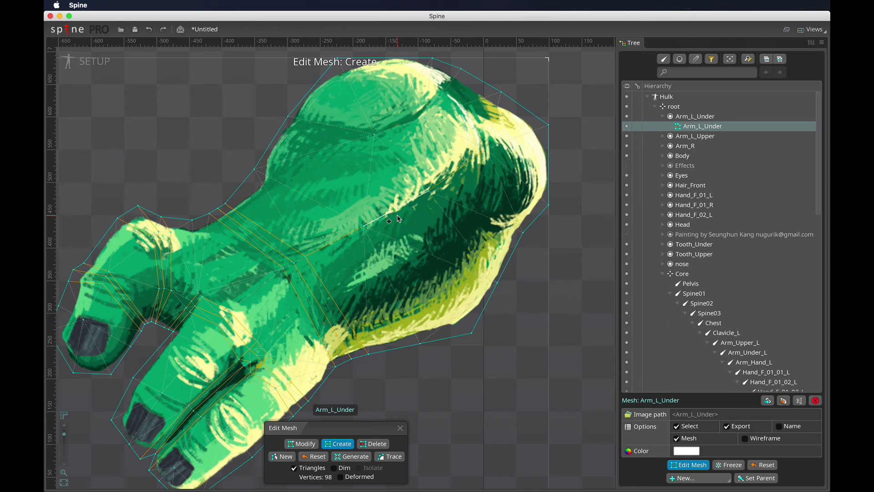
{"action": "scroll", "coordinate": [397, 219], "scroll_direction": "down", "scroll_amount": 3}
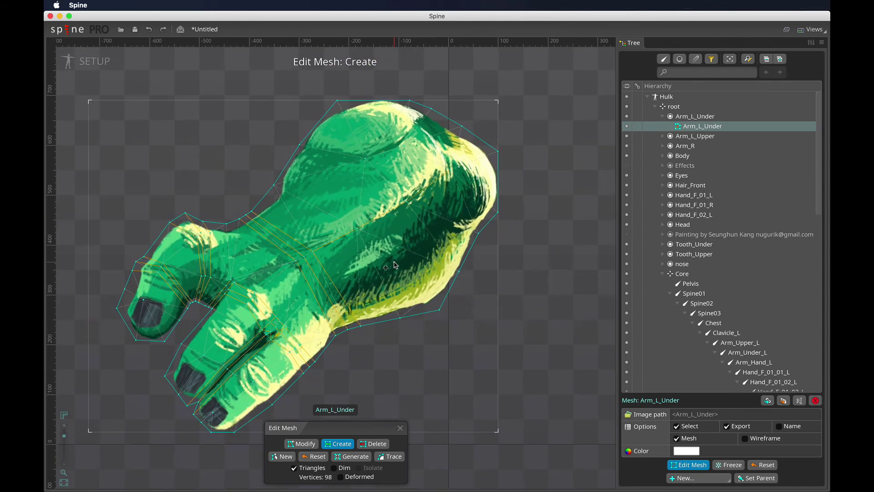
{"action": "left_click", "coordinate": [400, 428]}
{"action": "scroll", "coordinate": [446, 236], "scroll_direction": "up", "scroll_amount": 2}
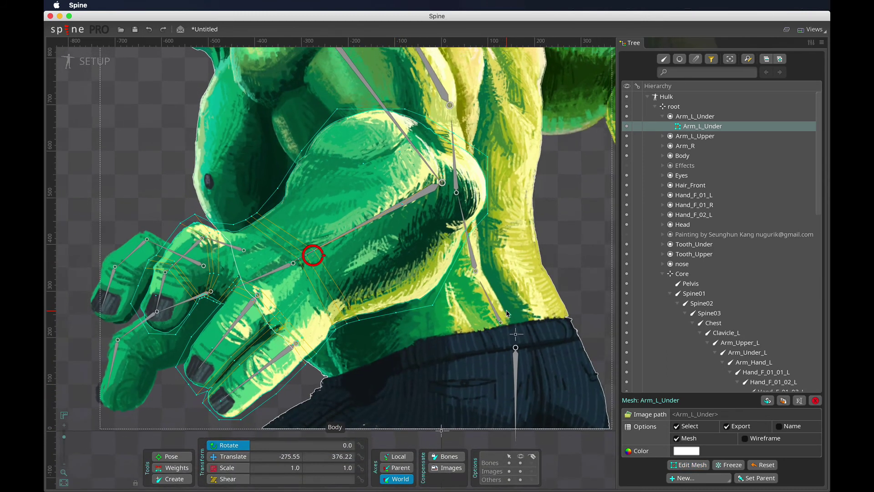
{"action": "left_click", "coordinate": [700, 117]}
{"action": "left_click", "coordinate": [703, 126]}
{"action": "left_click", "coordinate": [695, 117]}
{"action": "left_click", "coordinate": [704, 126]}
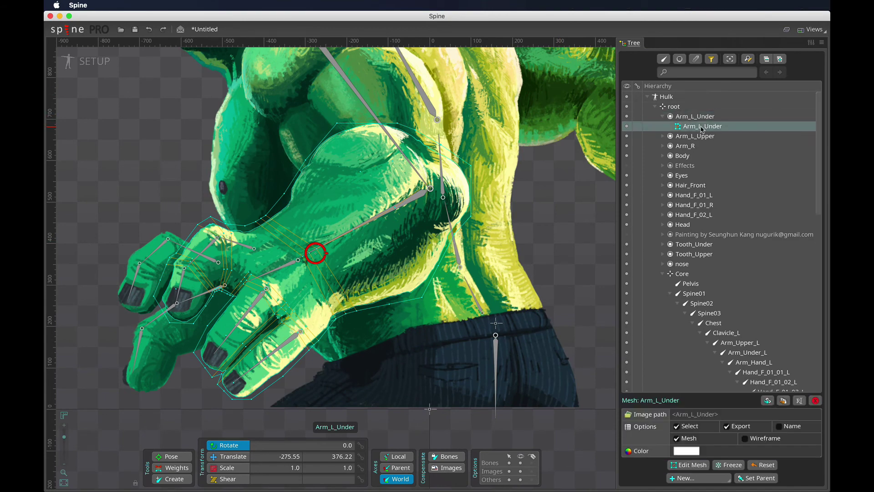
Step: Examine the finished mesh edges at the wrist and fingers, and the remaining hand parts within the whole character
{"action": "scroll", "coordinate": [389, 324], "scroll_direction": "up", "scroll_amount": 4}
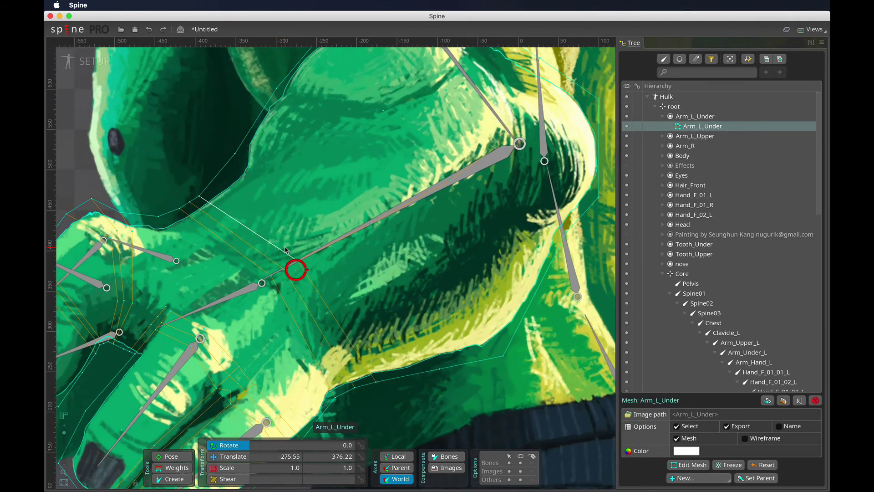
{"action": "left_click_drag", "start_coordinate": [390, 323], "coordinate": [481, 267]}
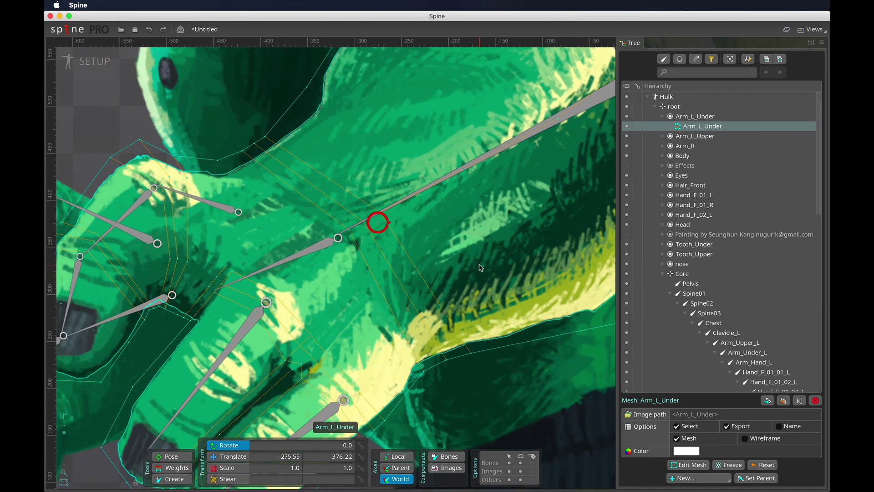
{"action": "scroll", "coordinate": [481, 268], "scroll_direction": "down", "scroll_amount": 3}
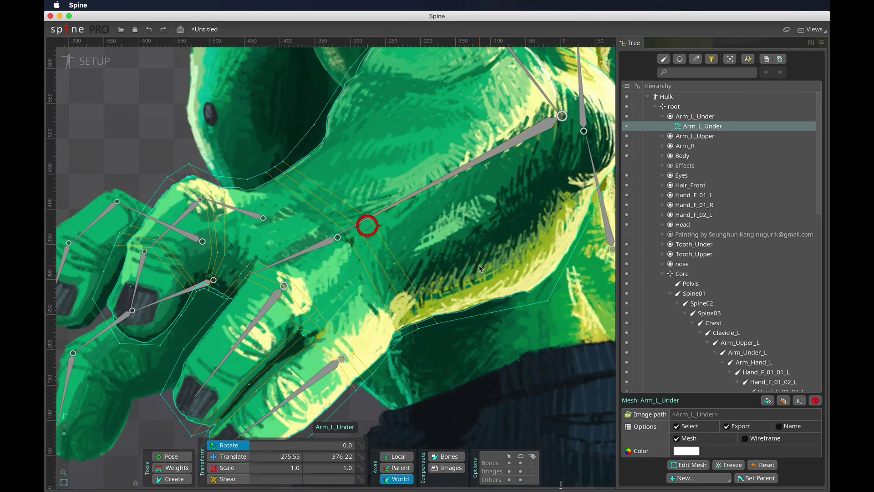
{"action": "left_click_drag", "start_coordinate": [477, 269], "coordinate": [536, 227]}
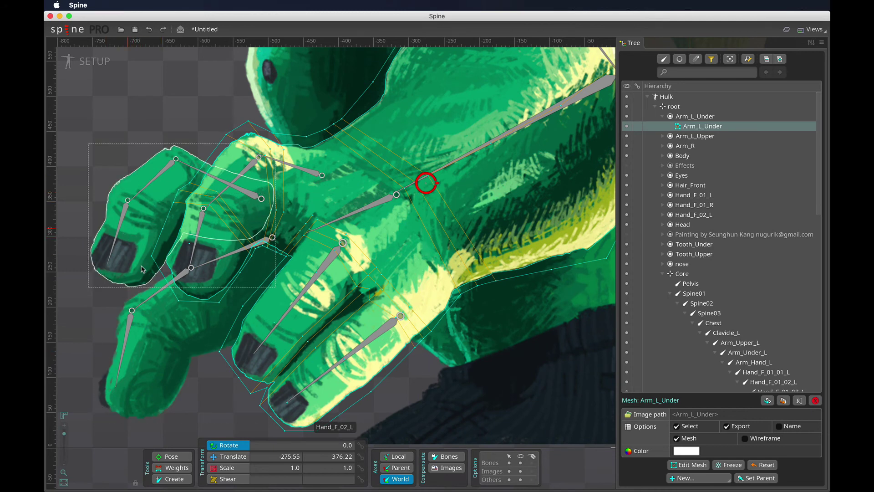
{"action": "scroll", "coordinate": [337, 233], "scroll_direction": "down", "scroll_amount": 10}
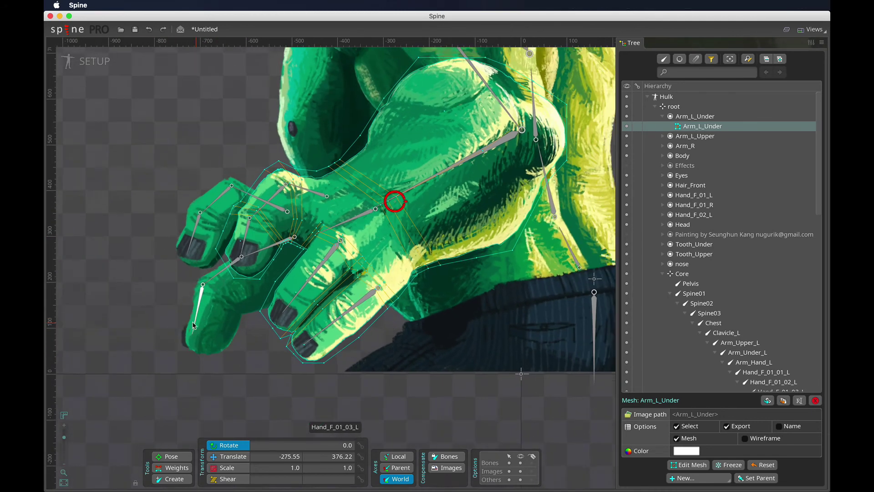
{"action": "scroll", "coordinate": [422, 306], "scroll_direction": "up", "scroll_amount": 5}
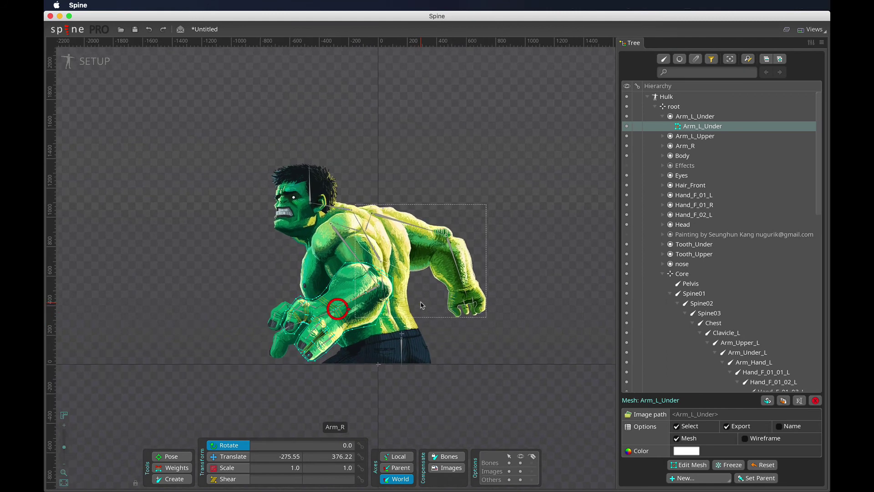
{"action": "scroll", "coordinate": [296, 296], "scroll_direction": "down", "scroll_amount": 1}
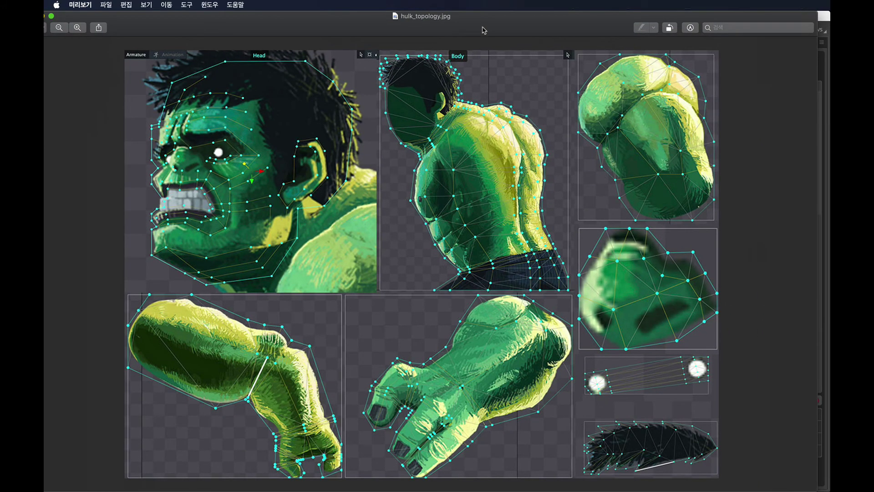
Step: Switch to the hulk_topology.jpg reference in Preview, and open the Hulk_animtion0.gif animation example in Preview
{"action": "left_click_drag", "start_coordinate": [483, 29], "coordinate": [493, 29]}
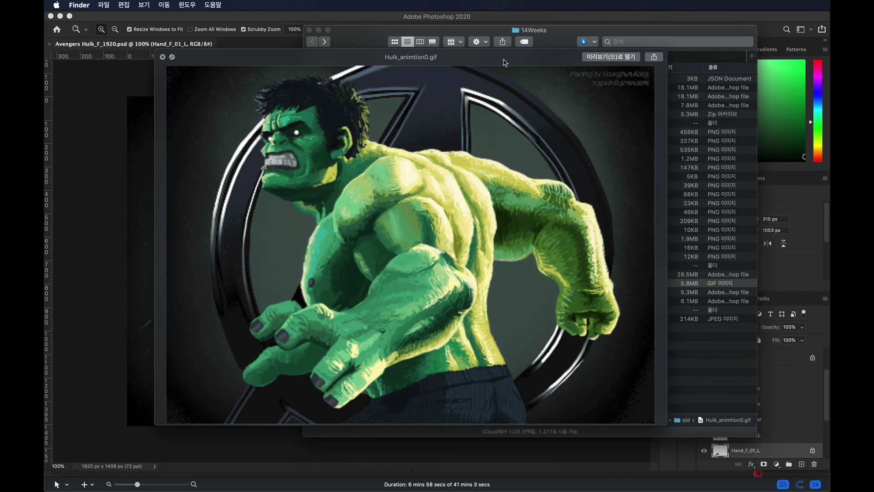
{"action": "left_click", "coordinate": [610, 57]}
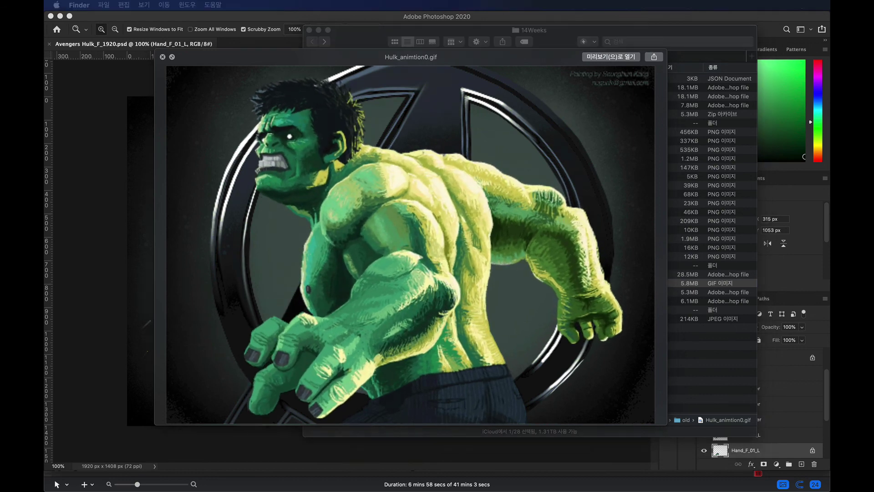